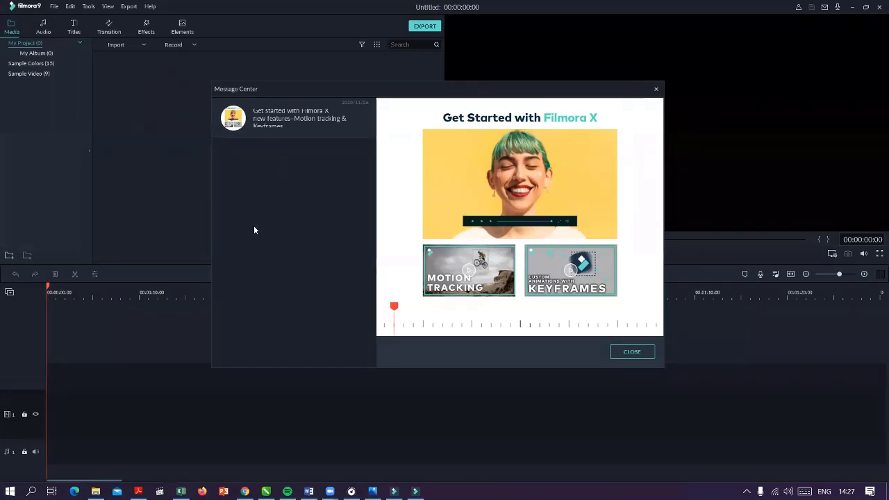
Close the Message Center window
{"action": "left_click", "coordinate": [637, 353]}
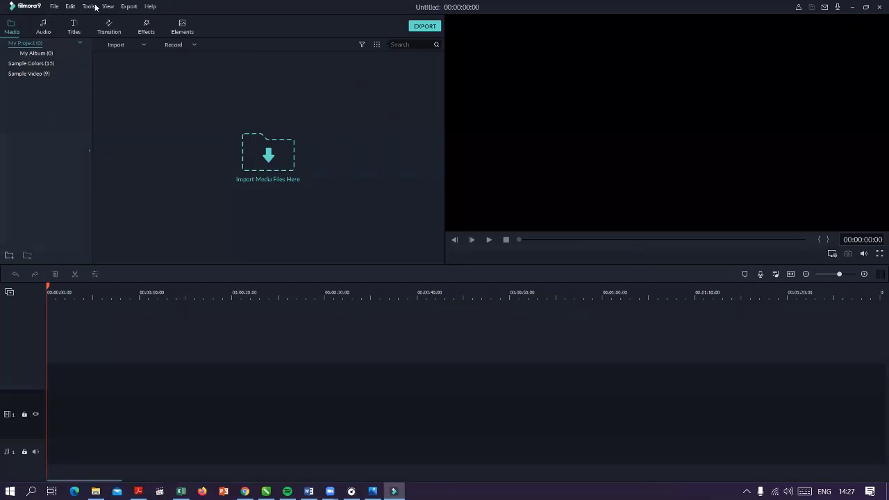
{"action": "left_click", "coordinate": [54, 6]}
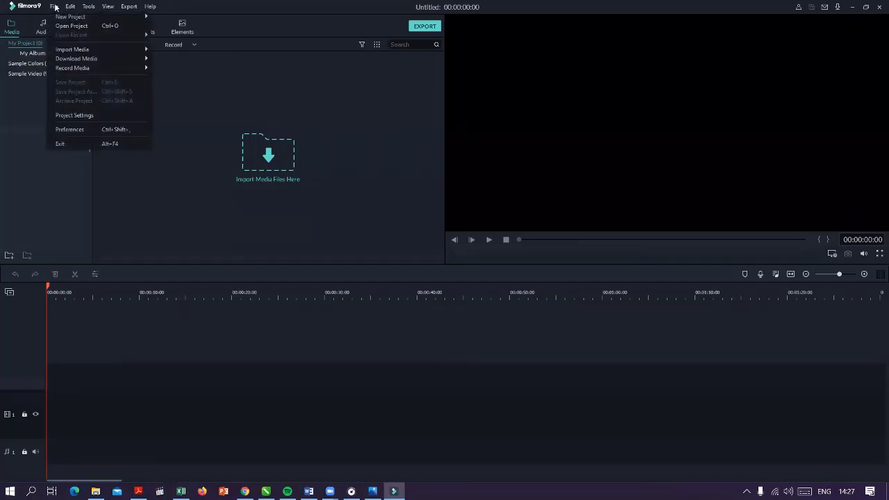
{"action": "mouse_move", "coordinate": [108, 6]}
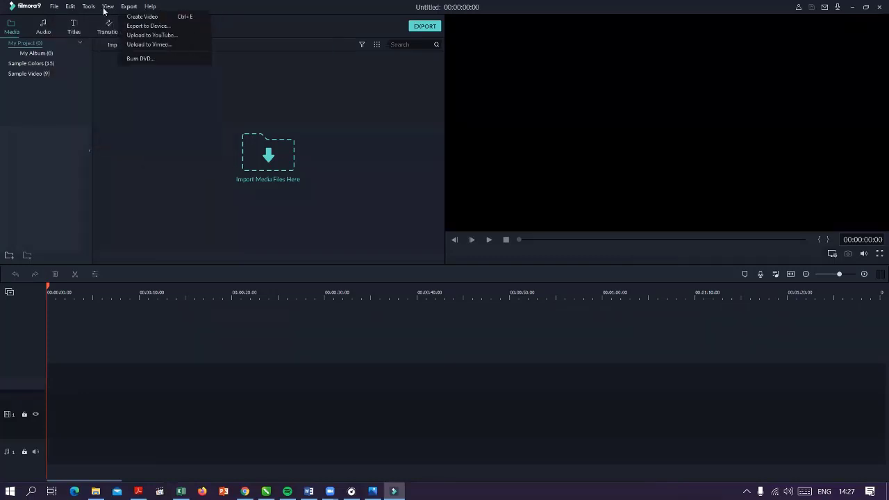
{"action": "mouse_move", "coordinate": [58, 8]}
{"action": "double_click", "coordinate": [311, 85]}
{"action": "left_click", "coordinate": [356, 256]}
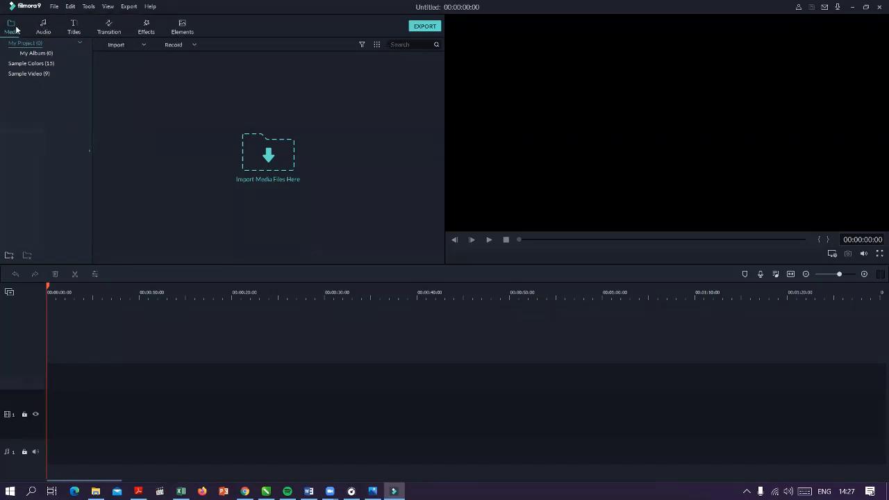
Look through the audio, titles, transition, effects and elements libraries
{"action": "left_click", "coordinate": [42, 29]}
{"action": "left_click", "coordinate": [75, 32]}
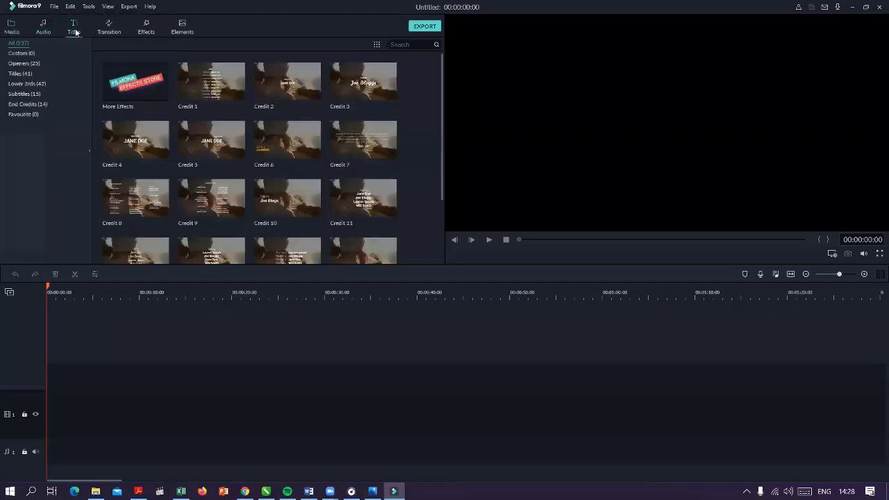
{"action": "left_click", "coordinate": [109, 30]}
{"action": "left_click", "coordinate": [148, 32]}
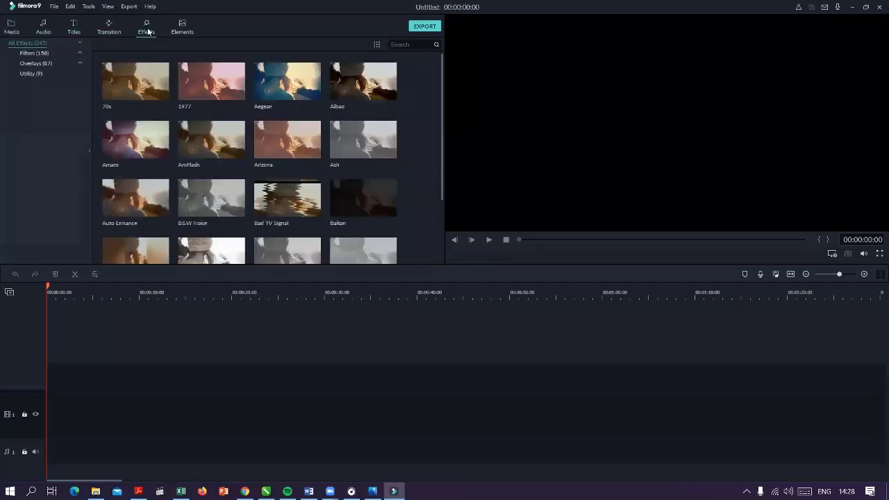
{"action": "left_click", "coordinate": [185, 31]}
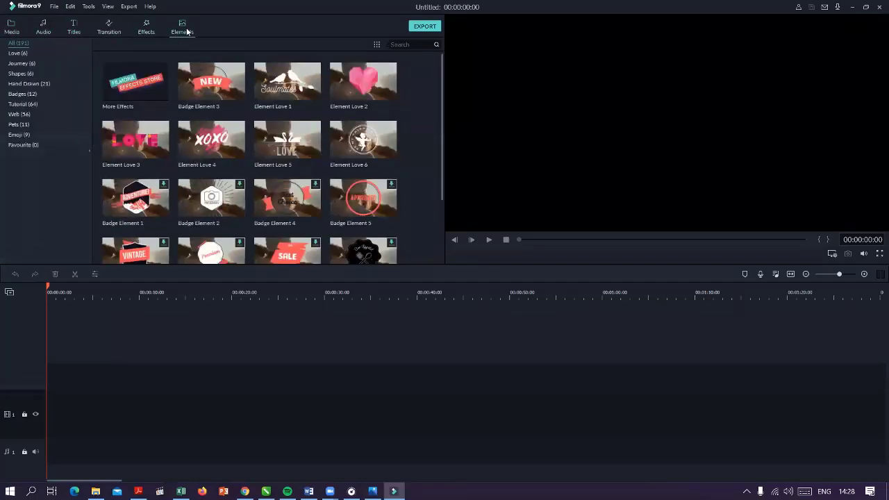
Start a media import into My Album and browse the Bahan GL Aplikom folder for source files
{"action": "left_click", "coordinate": [20, 28]}
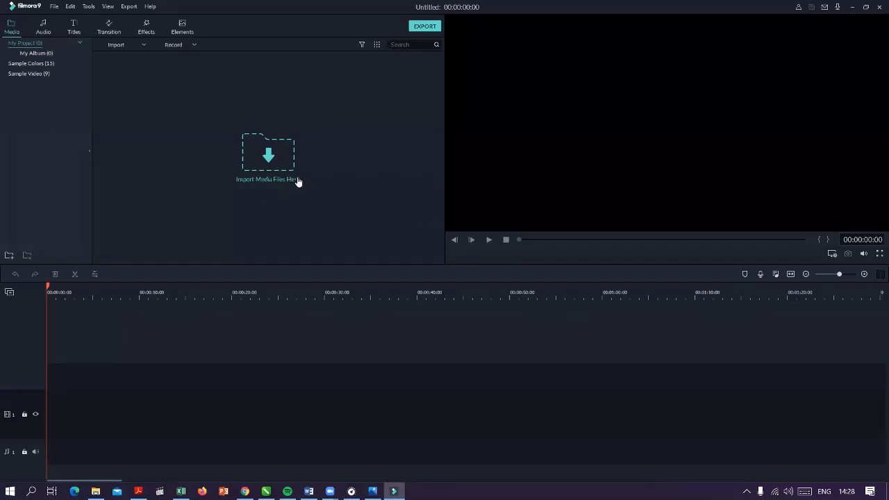
{"action": "left_click", "coordinate": [29, 54]}
{"action": "left_click", "coordinate": [270, 158]}
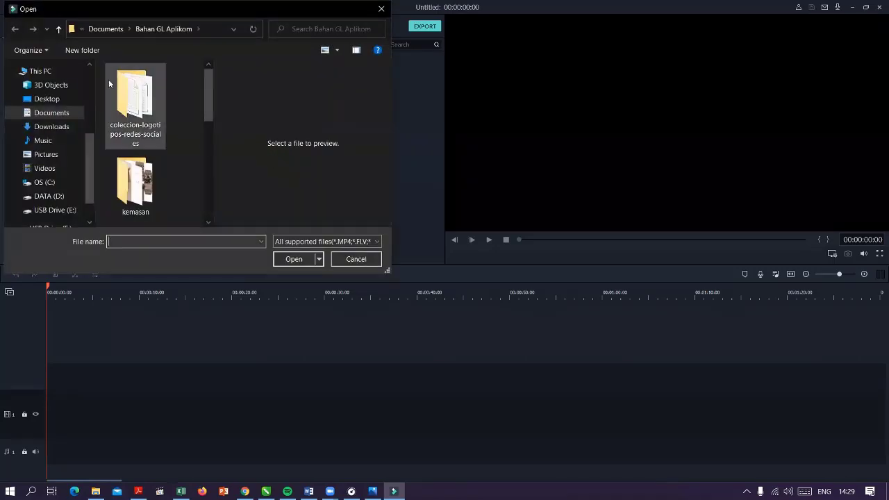
{"action": "scroll", "coordinate": [77, 154], "scroll_direction": "down", "scroll_amount": 1}
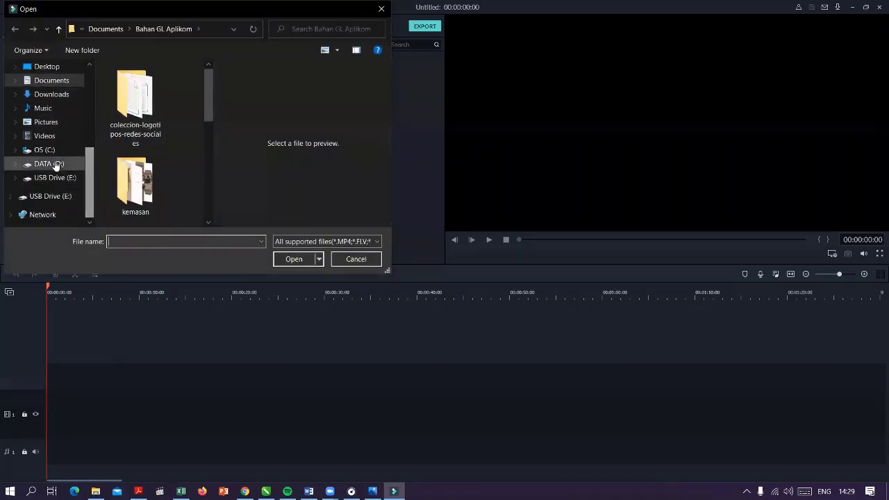
{"action": "left_click_drag", "start_coordinate": [88, 171], "coordinate": [90, 137]}
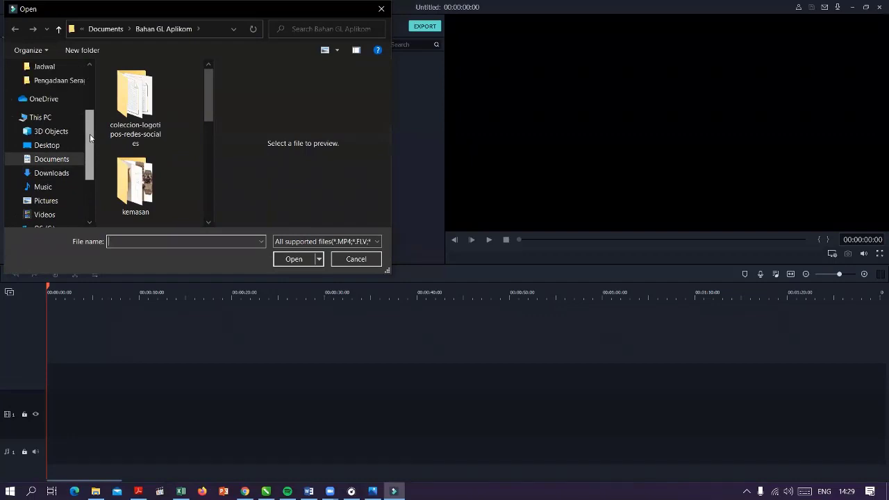
{"action": "scroll", "coordinate": [170, 143], "scroll_direction": "down", "scroll_amount": 2}
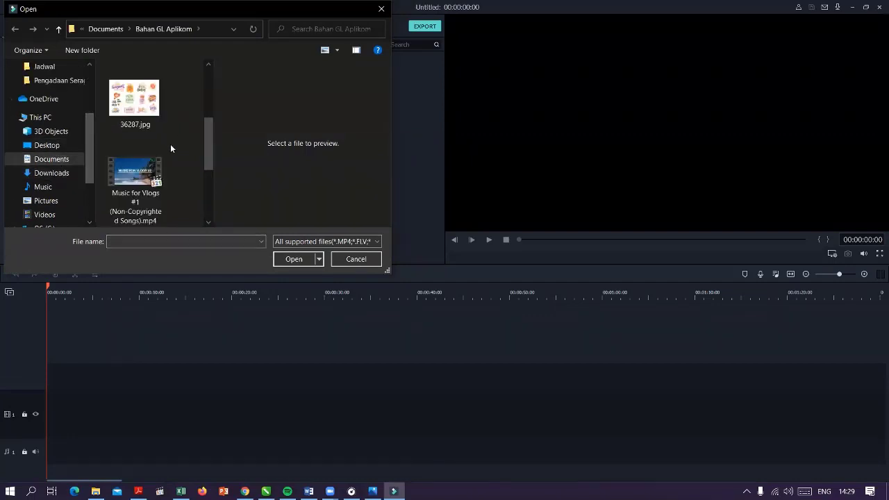
{"action": "scroll", "coordinate": [170, 148], "scroll_direction": "down", "scroll_amount": 2}
{"action": "scroll", "coordinate": [170, 148], "scroll_direction": "up", "scroll_amount": 1}
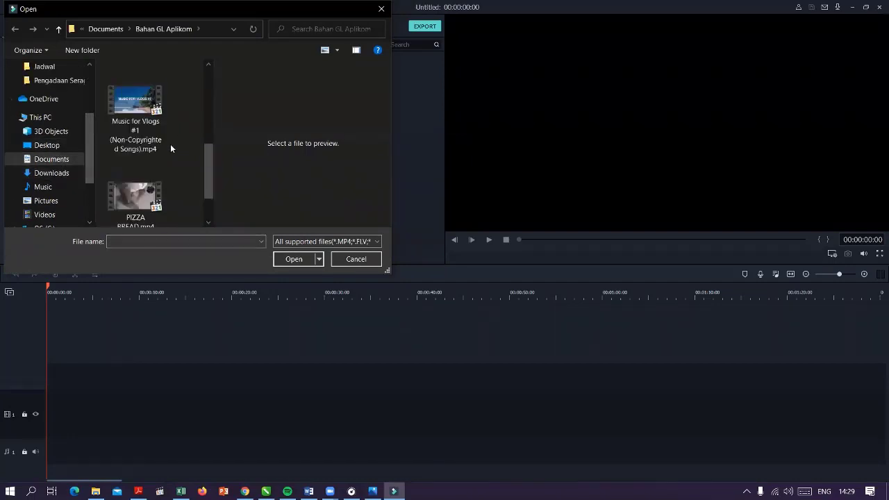
{"action": "scroll", "coordinate": [170, 144], "scroll_direction": "up", "scroll_amount": 3}
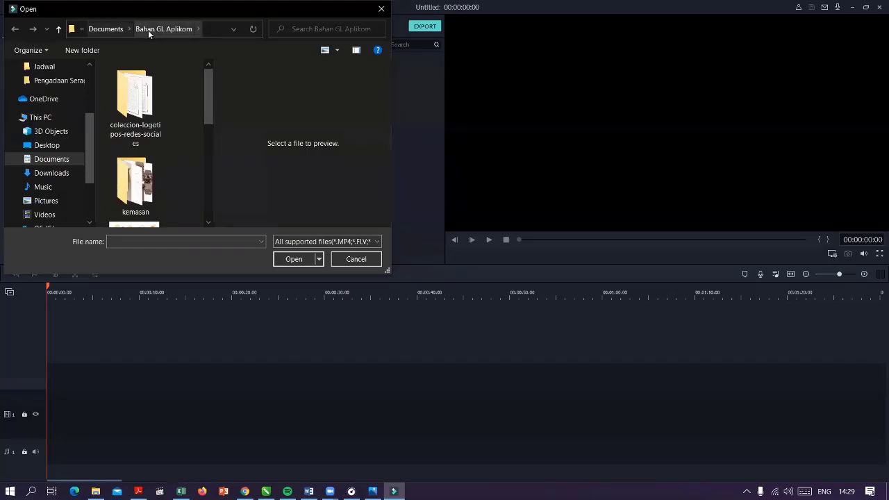
{"action": "scroll", "coordinate": [173, 93], "scroll_direction": "down", "scroll_amount": 2}
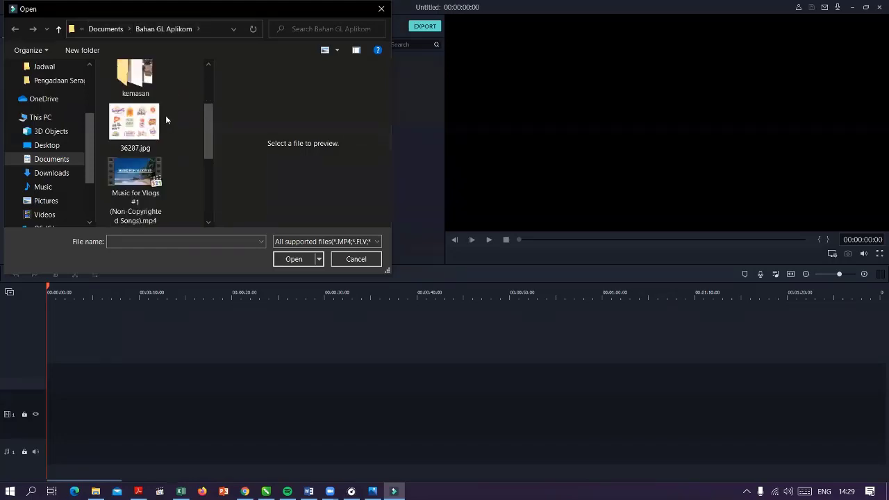
{"action": "scroll", "coordinate": [165, 116], "scroll_direction": "down", "scroll_amount": 1}
{"action": "scroll", "coordinate": [143, 153], "scroll_direction": "up", "scroll_amount": 1}
Import PIZZA BREAD.mp4, Music for Vlogs #1 (Non-Copyrighted Songs).mp4, qORI LOGO.png and 36287.jpg together
{"action": "left_click", "coordinate": [139, 157]}
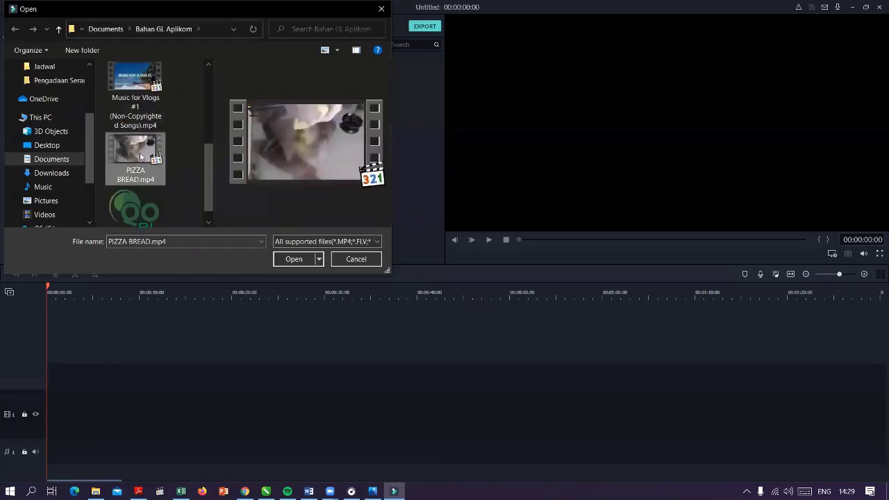
{"action": "left_click", "coordinate": [141, 101], "text": "ctrl"}
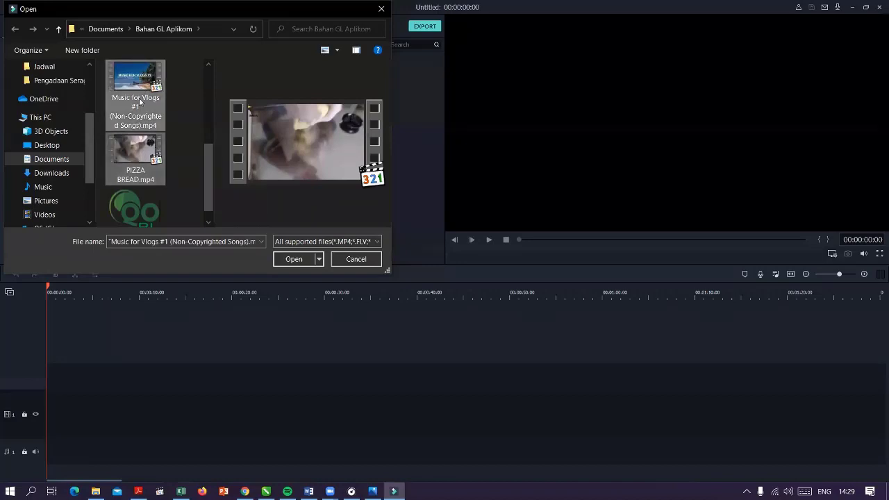
{"action": "left_click", "coordinate": [139, 215], "text": "ctrl"}
{"action": "scroll", "coordinate": [206, 182], "scroll_direction": "up", "scroll_amount": 1}
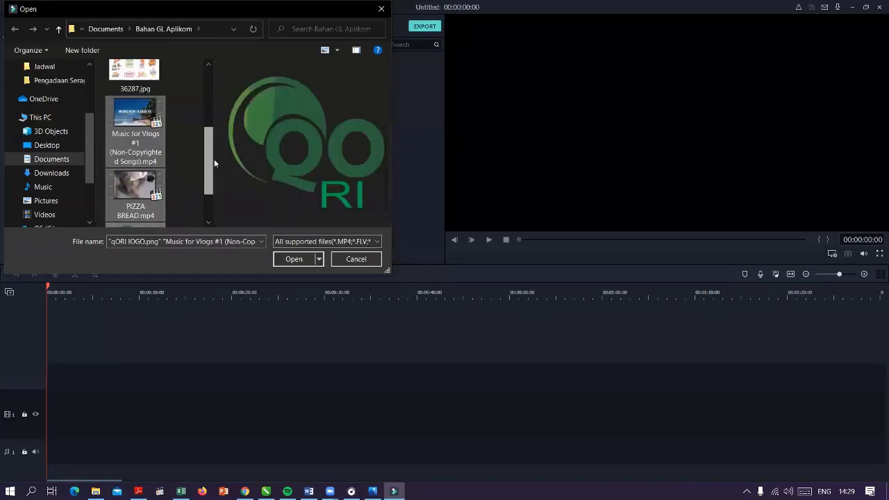
{"action": "scroll", "coordinate": [214, 162], "scroll_direction": "up", "scroll_amount": 1}
{"action": "left_click", "coordinate": [136, 132], "text": "ctrl"}
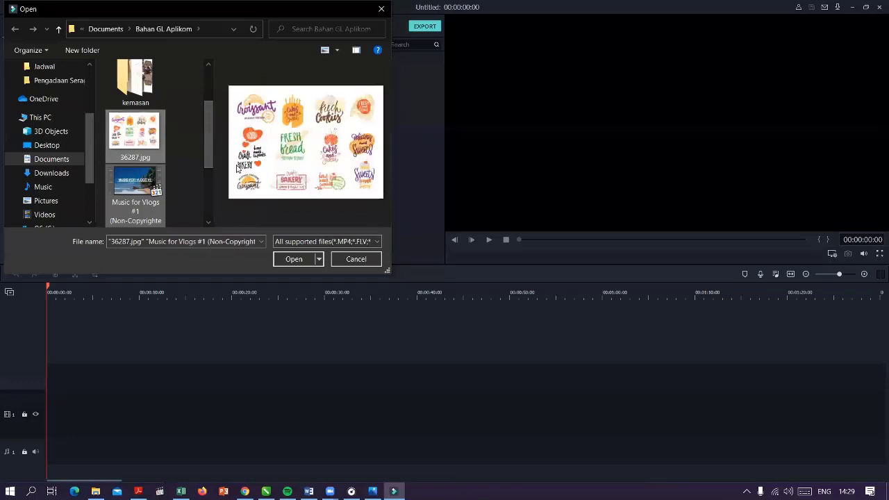
{"action": "left_click", "coordinate": [294, 260]}
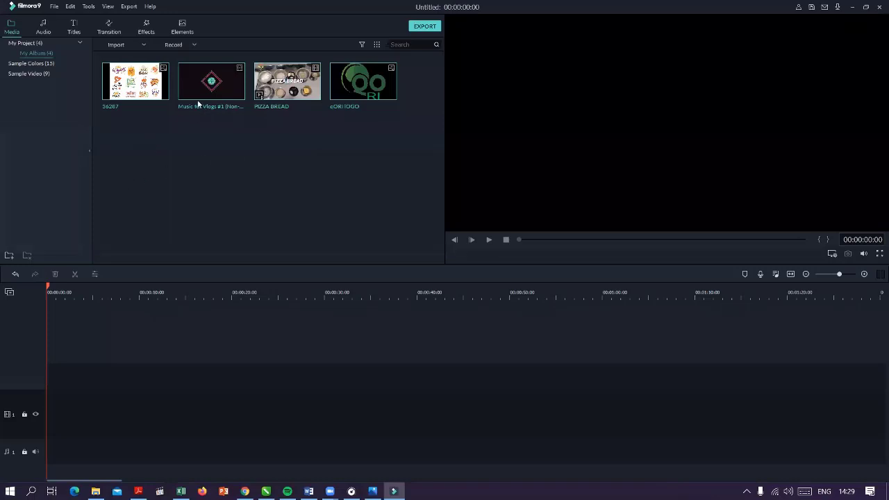
Look through the solid and gradient backgrounds in the Sample Colors collection
{"action": "left_click", "coordinate": [29, 64]}
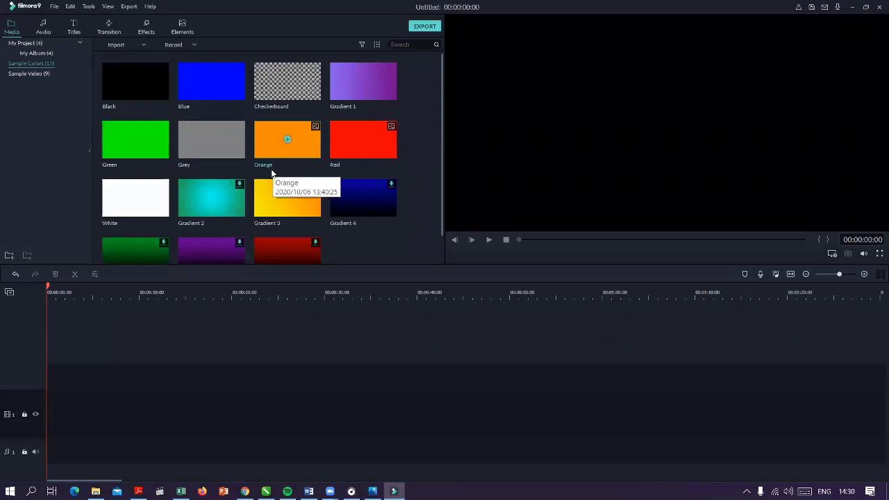
{"action": "scroll", "coordinate": [241, 151], "scroll_direction": "down", "scroll_amount": 1}
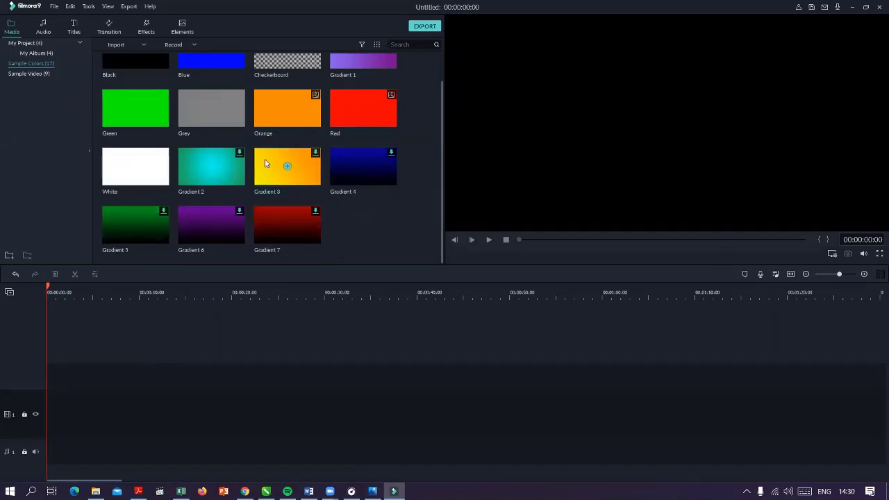
{"action": "scroll", "coordinate": [285, 161], "scroll_direction": "up", "scroll_amount": 1}
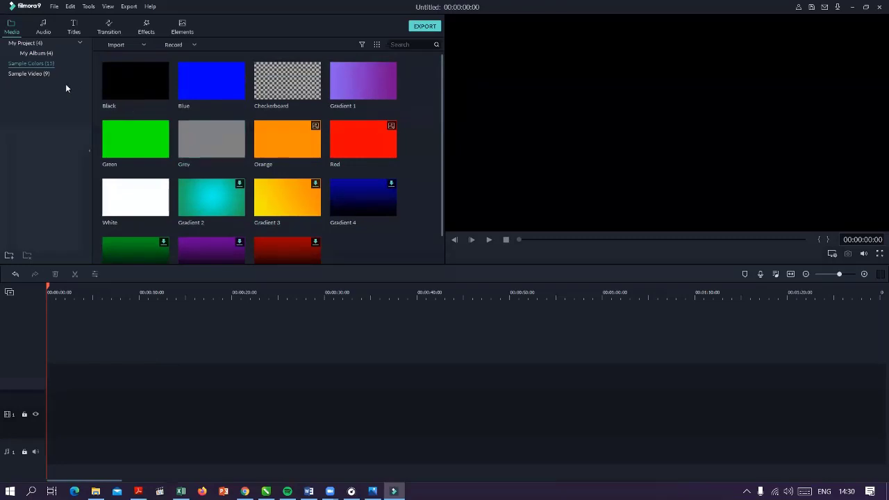
Preview the Countdown1 clip from the Sample Video collection
{"action": "left_click", "coordinate": [29, 74]}
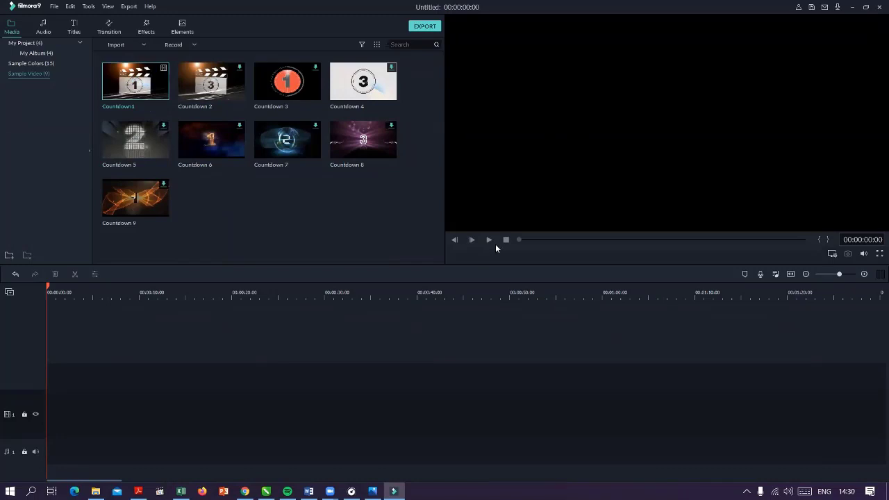
{"action": "double_click", "coordinate": [154, 83]}
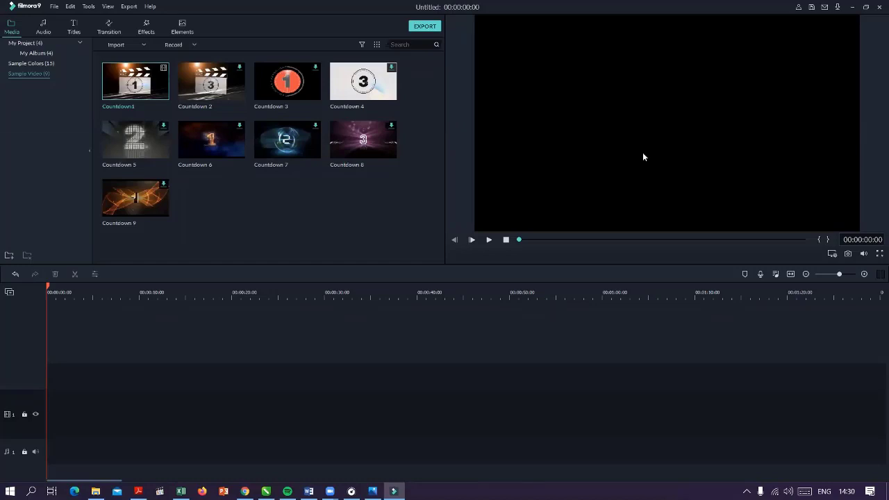
{"action": "left_click", "coordinate": [488, 240]}
Place the PIZZA BREAD clip at the start of video track 1, matching the project settings to the media
{"action": "left_click", "coordinate": [28, 44]}
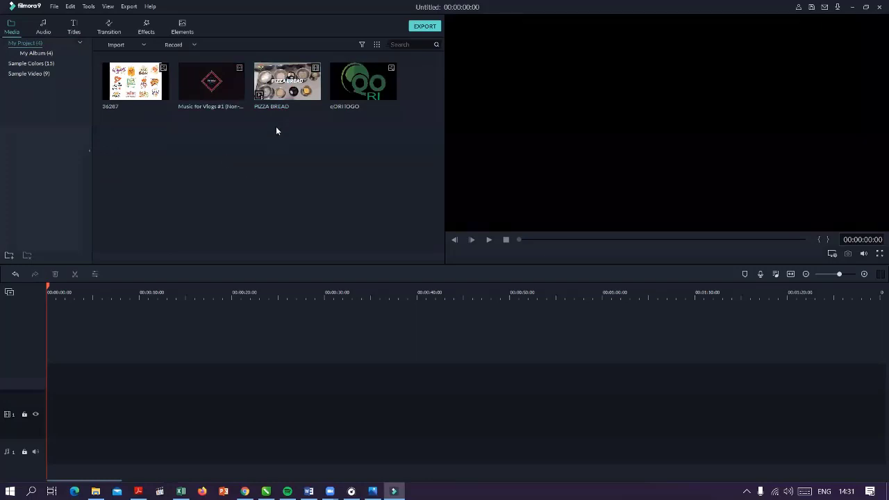
{"action": "mouse_move", "coordinate": [297, 86]}
{"action": "left_click_drag", "start_coordinate": [248, 159], "coordinate": [84, 302]}
{"action": "left_click_drag", "start_coordinate": [321, 108], "coordinate": [49, 410]}
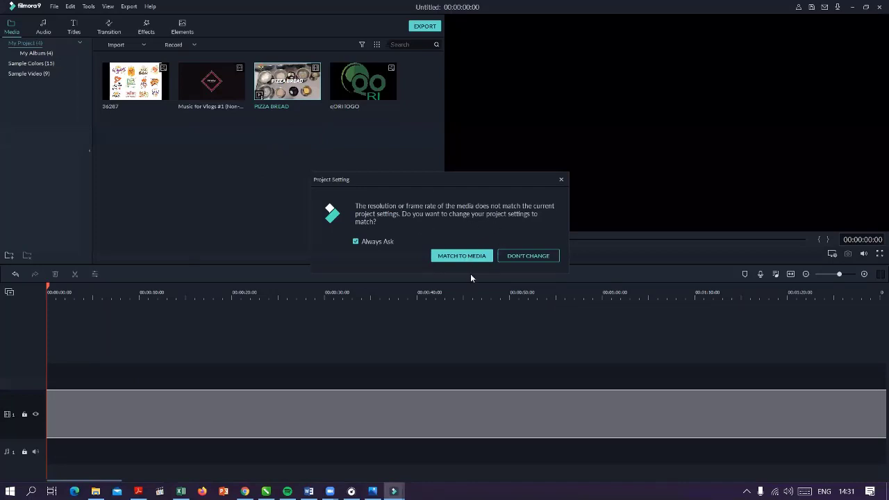
{"action": "left_click", "coordinate": [475, 256]}
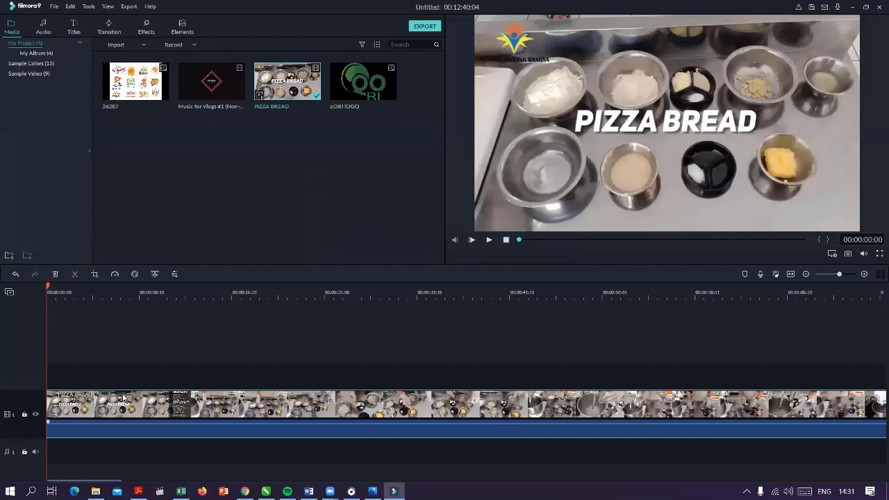
Delete the PIZZA BREAD clip from the timeline and add it to the project again from the media library
{"action": "right_click", "coordinate": [129, 411]}
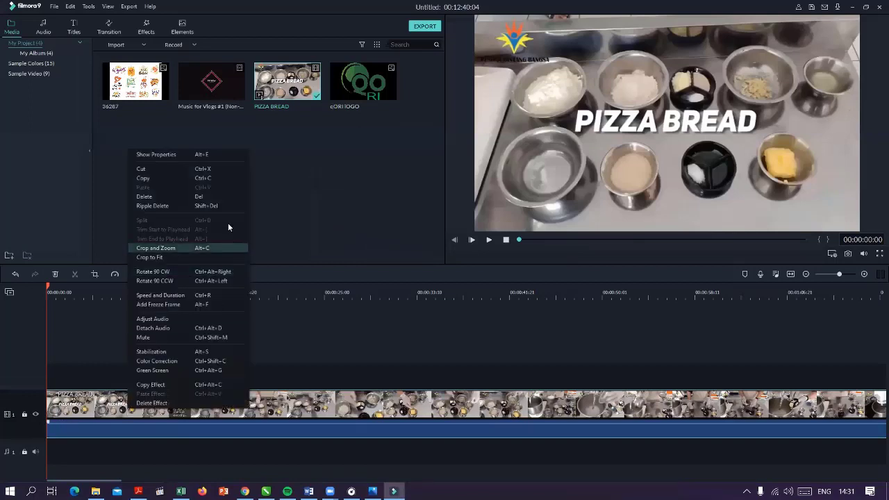
{"action": "left_click", "coordinate": [159, 197]}
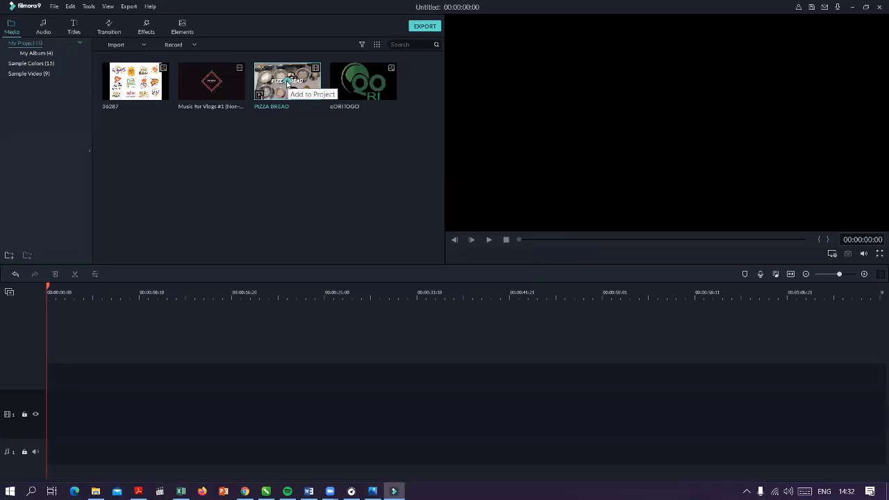
{"action": "left_click", "coordinate": [287, 83]}
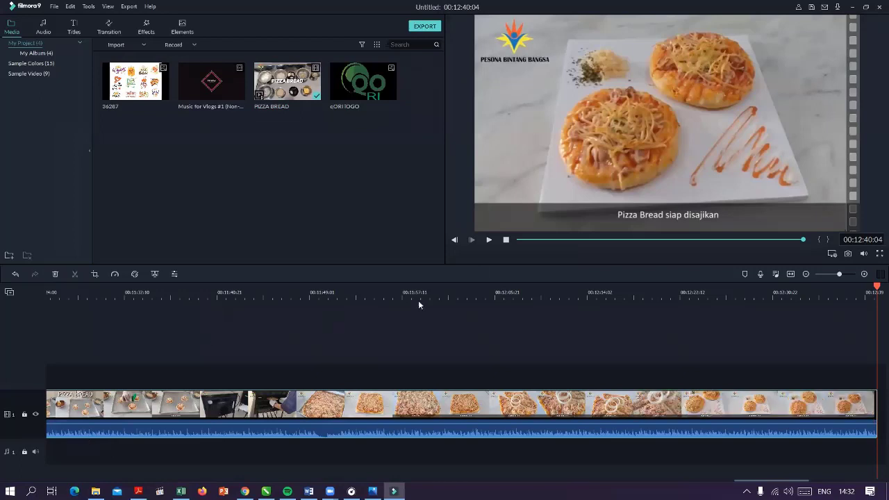
Play the first few seconds of the PIZZA BREAD clip and return the playhead to the timeline's start
{"action": "left_click", "coordinate": [489, 241]}
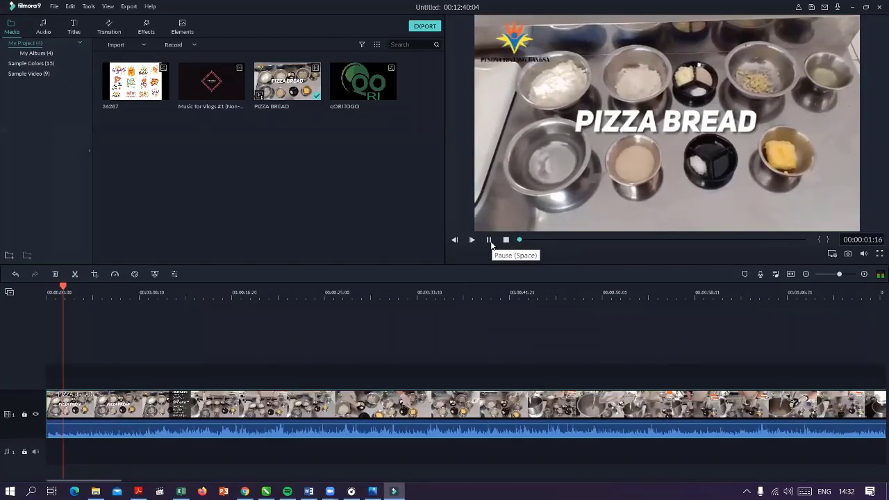
{"action": "left_click", "coordinate": [489, 241]}
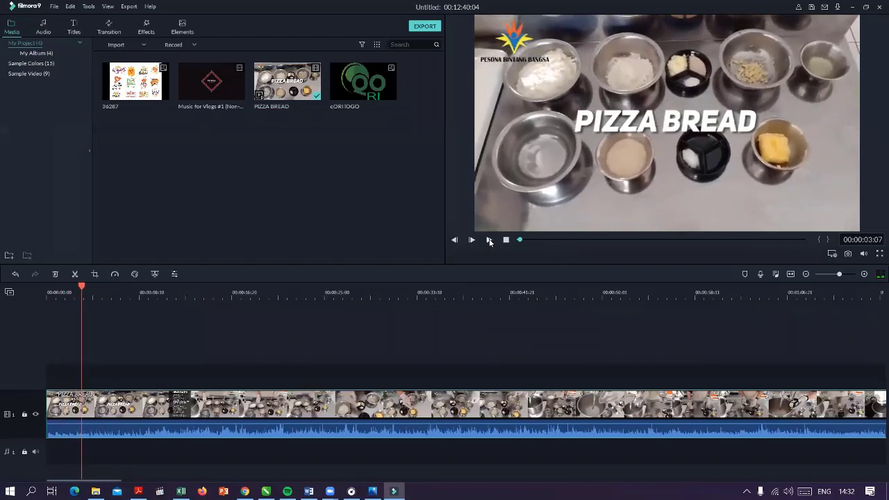
{"action": "left_click_drag", "start_coordinate": [82, 287], "coordinate": [48, 287]}
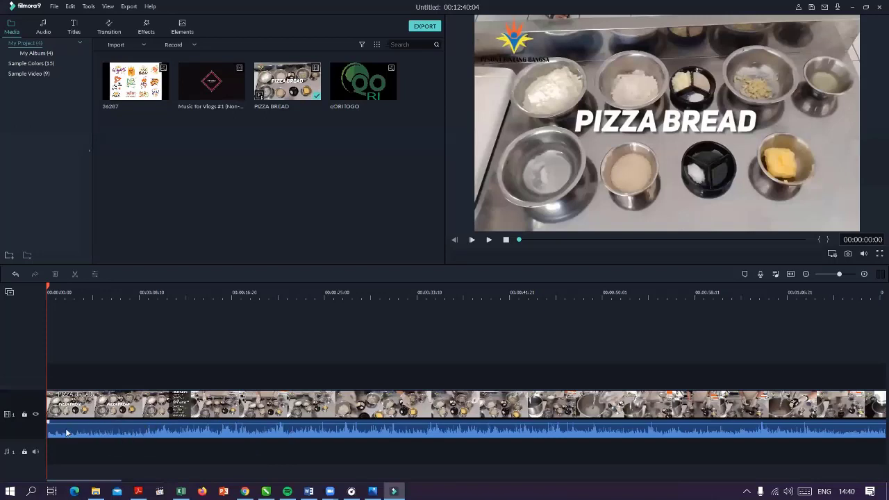
Open the PIZZA BREAD clip's audio settings and try several volume levels during playback, lowering it to about -44 dB
{"action": "left_click_drag", "start_coordinate": [66, 424], "coordinate": [67, 429]}
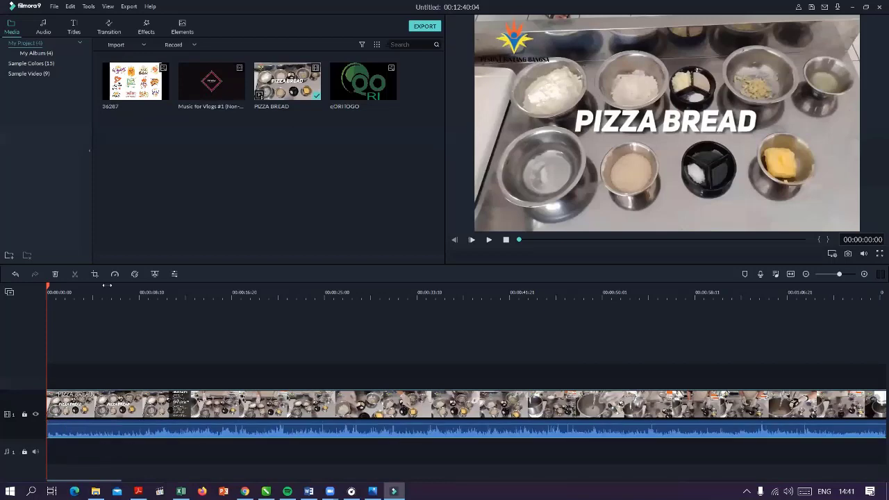
{"action": "double_click", "coordinate": [159, 432]}
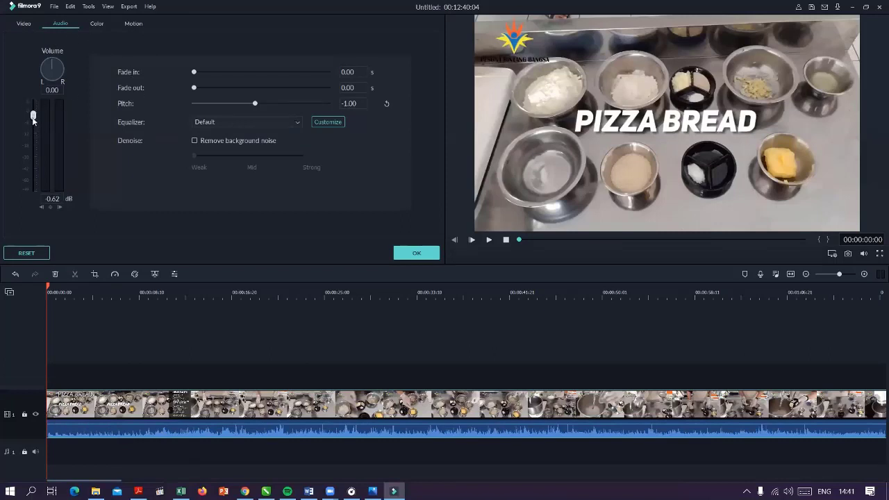
{"action": "mouse_move", "coordinate": [33, 116]}
{"action": "left_mouse_down"}
{"action": "mouse_move", "coordinate": [33, 139]}
{"action": "mouse_move", "coordinate": [32, 121]}
{"action": "left_mouse_up"}
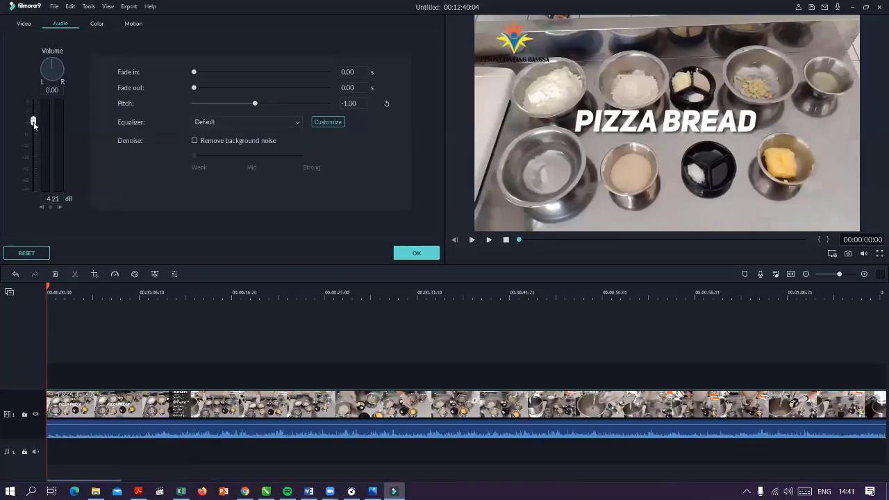
{"action": "left_click", "coordinate": [490, 240]}
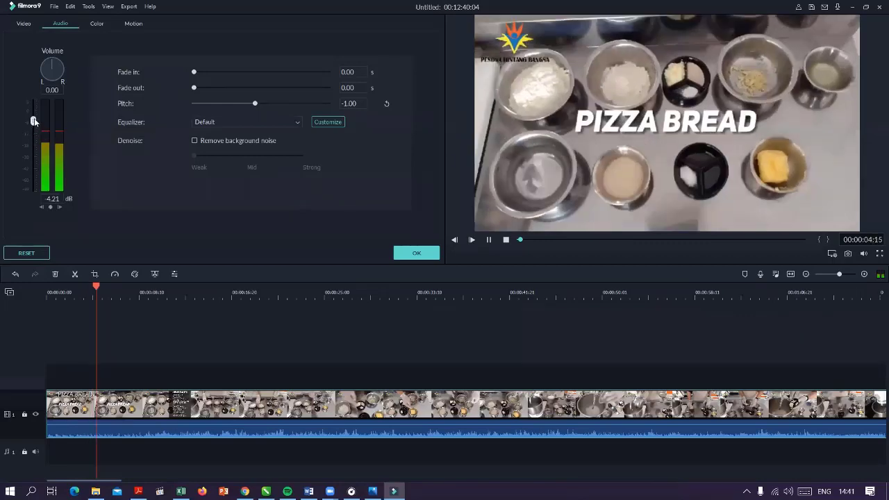
{"action": "mouse_move", "coordinate": [33, 121]}
{"action": "left_mouse_down"}
{"action": "mouse_move", "coordinate": [35, 165]}
{"action": "mouse_move", "coordinate": [43, 125]}
{"action": "left_mouse_up"}
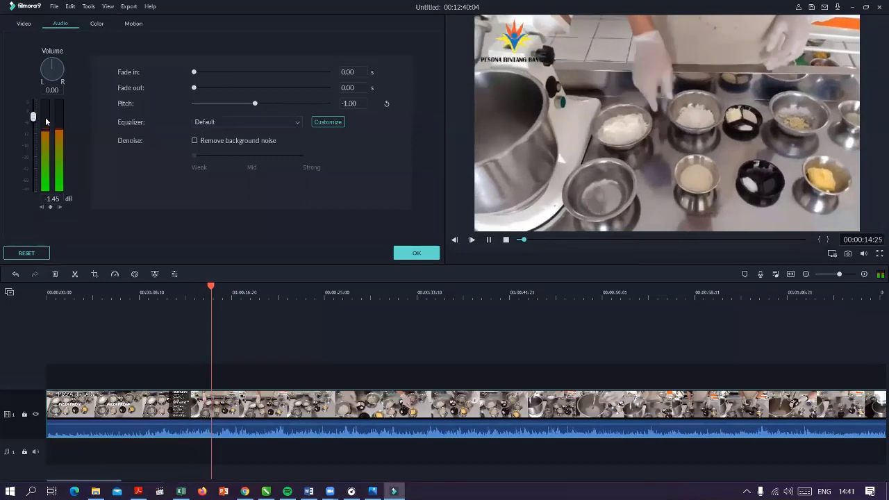
{"action": "left_click_drag", "start_coordinate": [46, 123], "coordinate": [33, 167]}
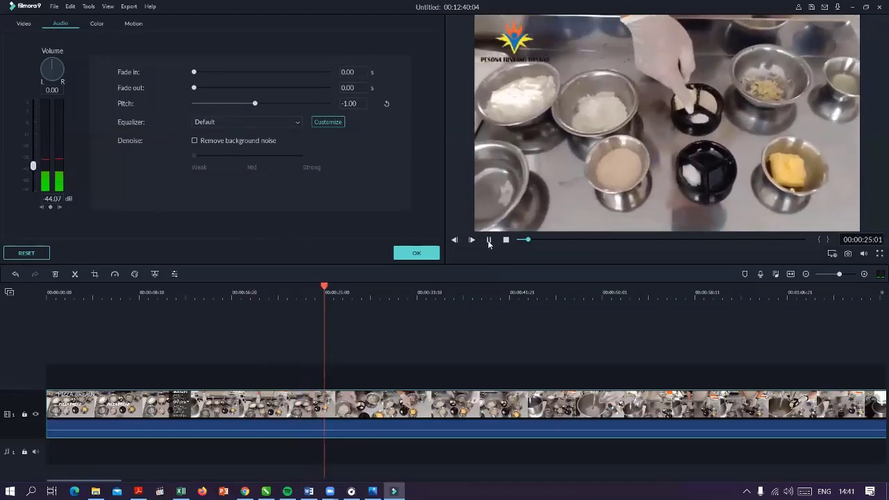
Mute the PIZZA BREAD clip's audio and pause the playback
{"action": "right_click", "coordinate": [440, 425]}
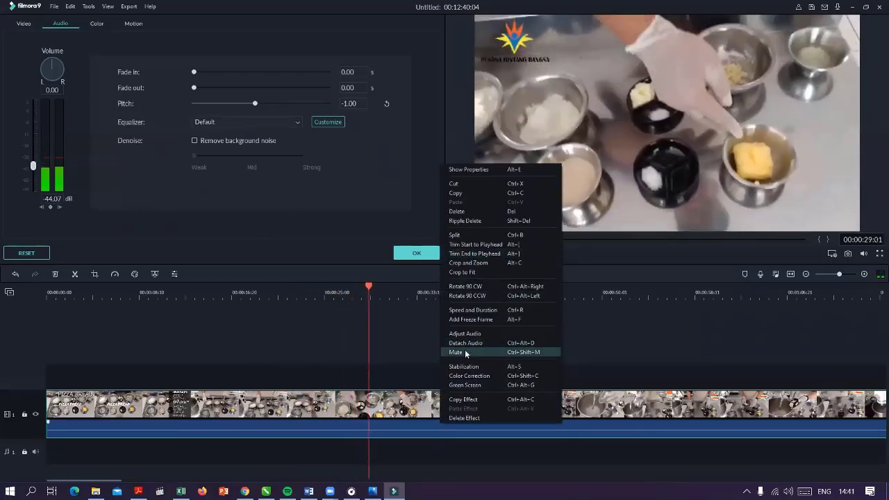
{"action": "left_click", "coordinate": [464, 350]}
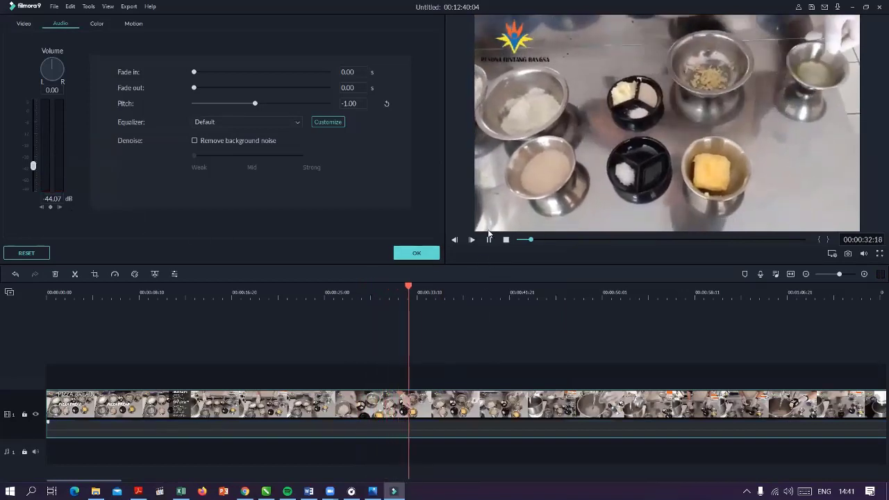
{"action": "key", "text": "space"}
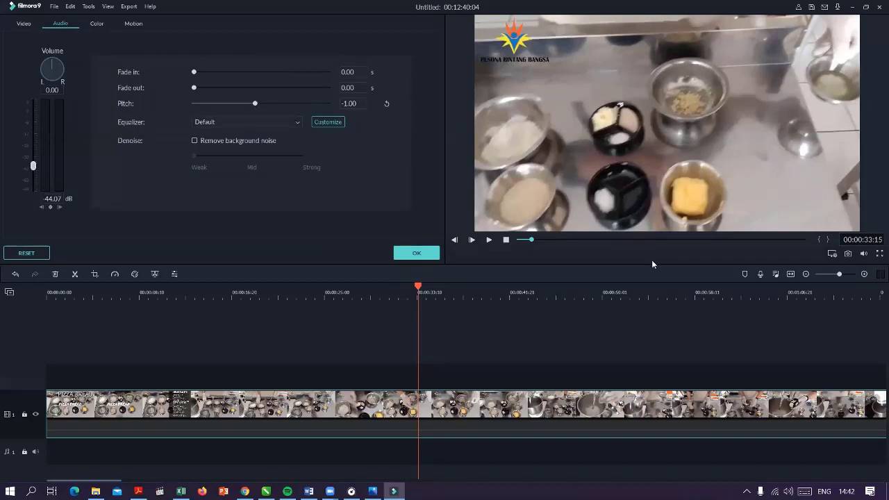
Set the clip's audio pitch to 4.00 and its volume to 0.76 dB
{"action": "left_click_drag", "start_coordinate": [33, 166], "coordinate": [33, 148]}
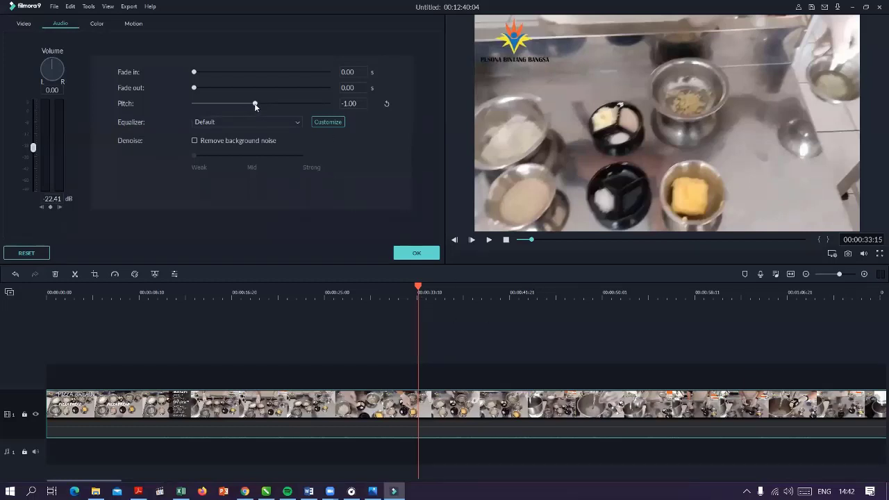
{"action": "left_click_drag", "start_coordinate": [255, 104], "coordinate": [287, 109]}
{"action": "left_click_drag", "start_coordinate": [34, 149], "coordinate": [33, 113]}
Resume playback and unmute the PIZZA BREAD clip
{"action": "left_click", "coordinate": [489, 240]}
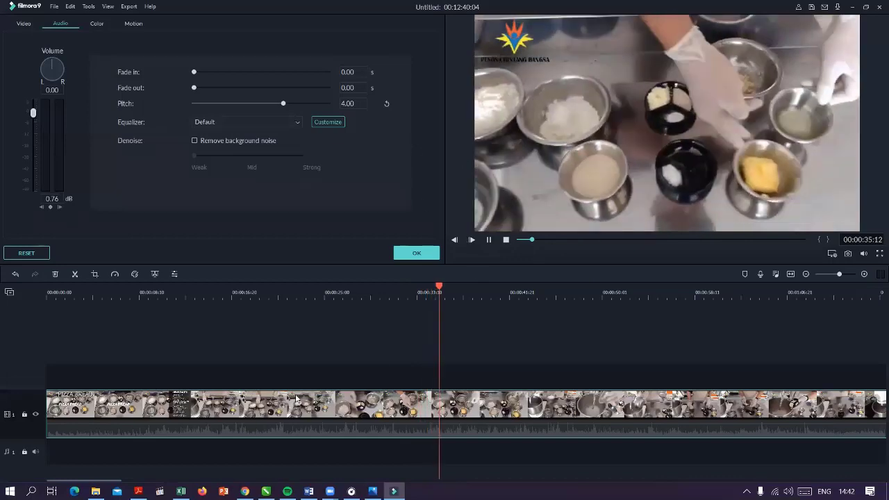
{"action": "right_click", "coordinate": [490, 423]}
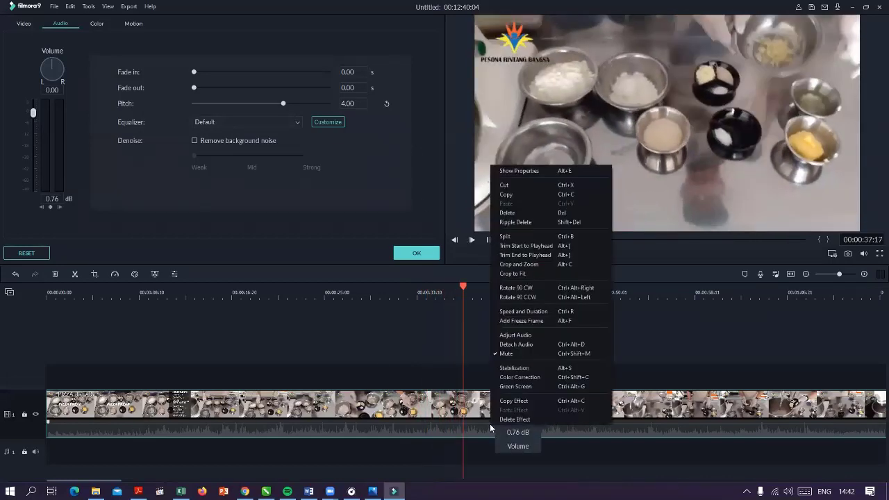
{"action": "left_click", "coordinate": [520, 356]}
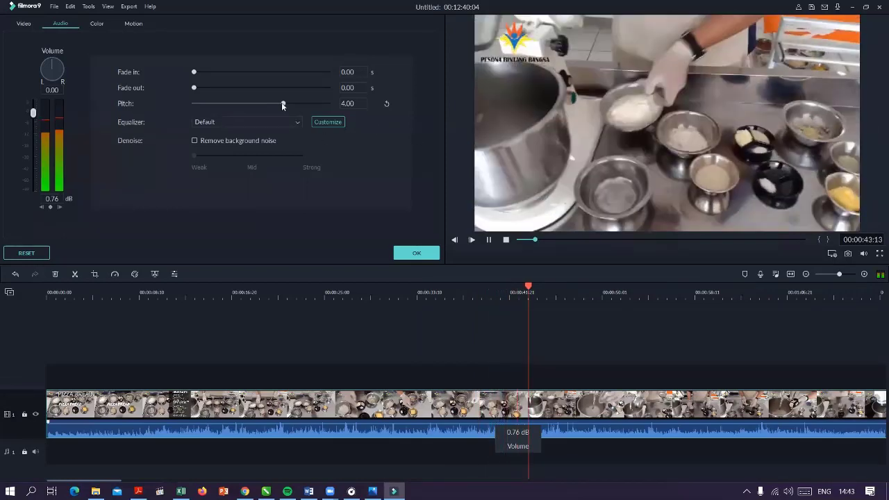
Try the clip's audio pitch at 7.00 and -10.00 during playback, and return it to 0.00 with playback paused
{"action": "left_click_drag", "start_coordinate": [284, 102], "coordinate": [303, 106]}
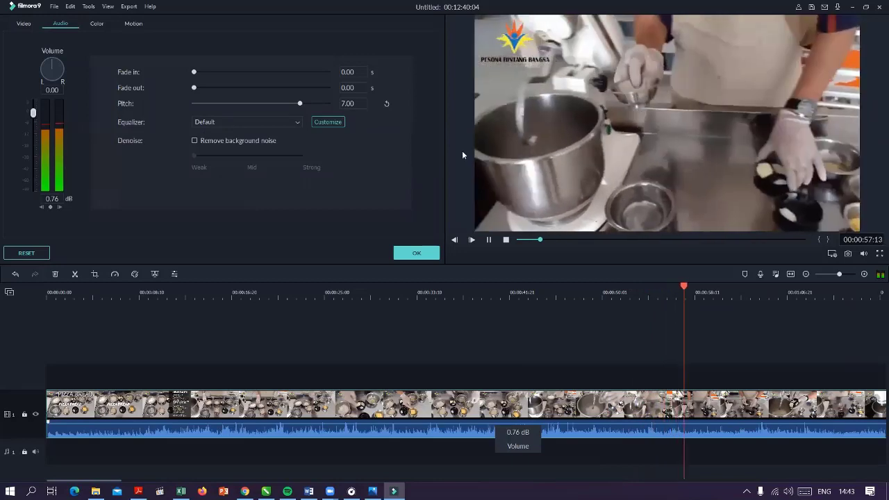
{"action": "left_click_drag", "start_coordinate": [299, 104], "coordinate": [204, 107]}
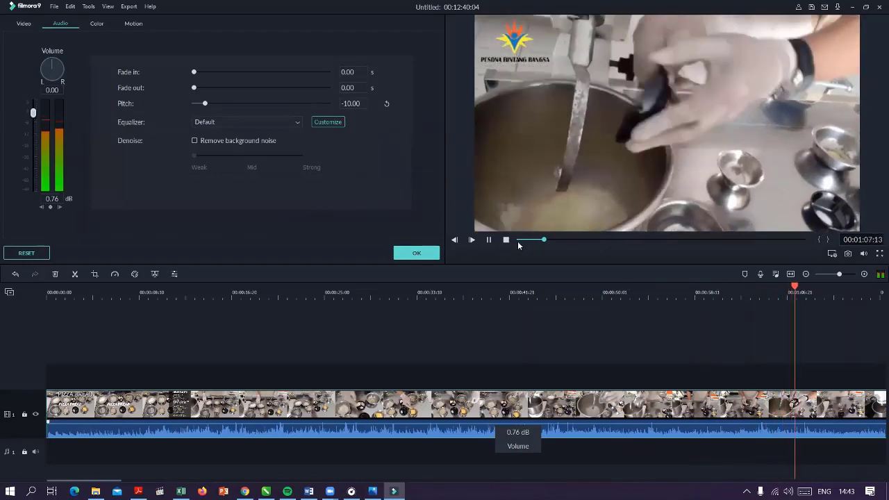
{"action": "left_click", "coordinate": [489, 240]}
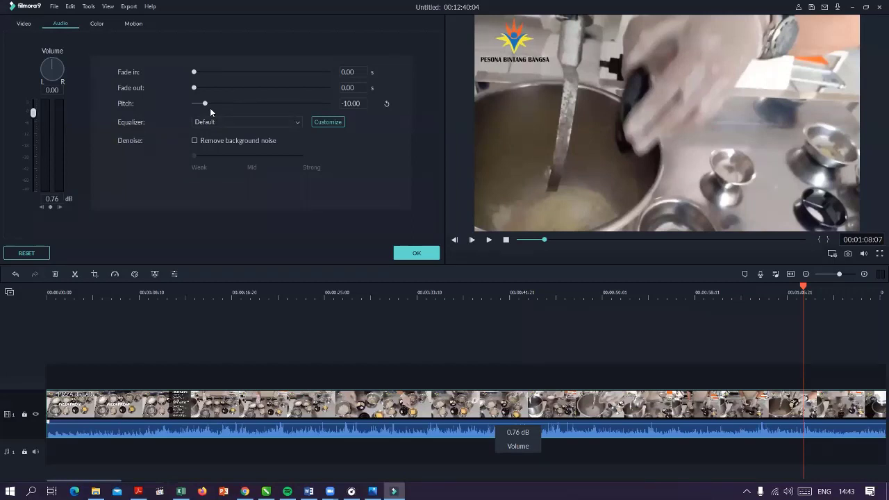
{"action": "left_click_drag", "start_coordinate": [204, 103], "coordinate": [264, 113]}
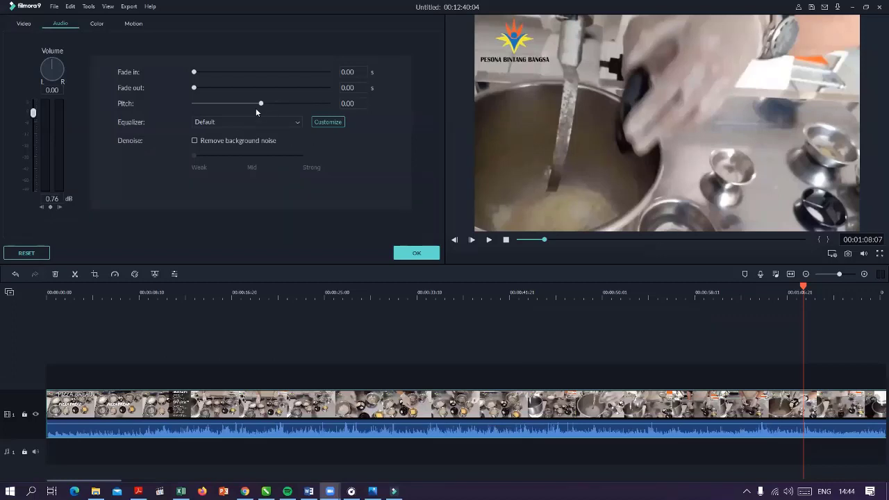
Look through the equalizer presets without changing the selection and listen to a few seconds of the clip
{"action": "left_click", "coordinate": [291, 123]}
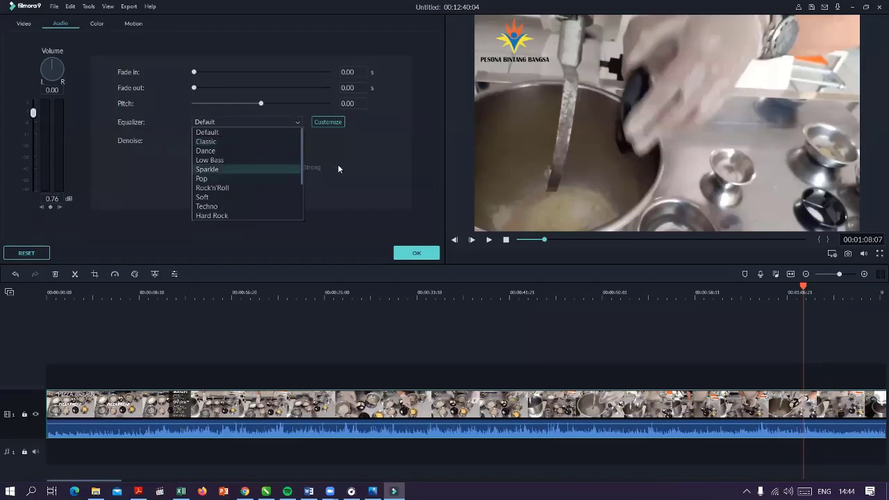
{"action": "left_click", "coordinate": [365, 148]}
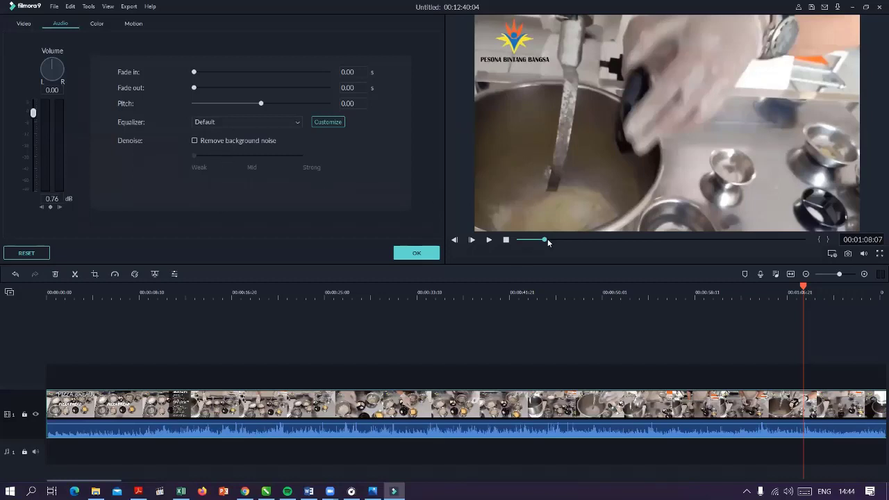
{"action": "left_click", "coordinate": [488, 241]}
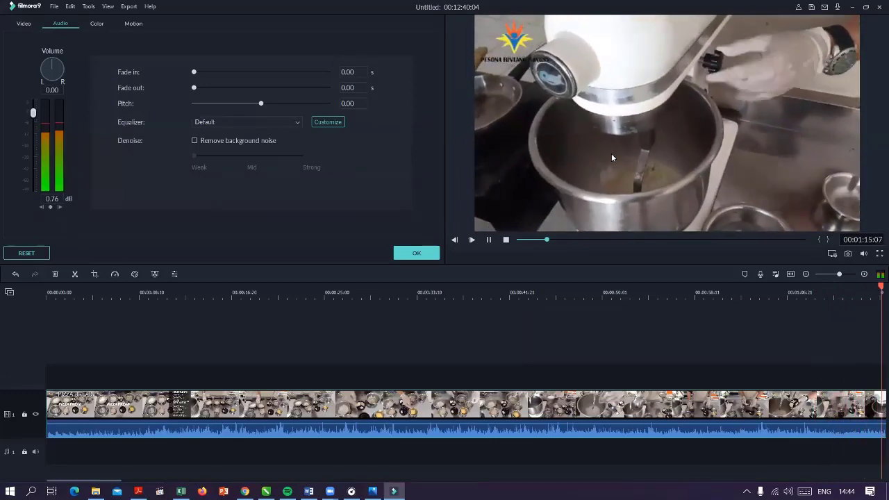
{"action": "left_click", "coordinate": [489, 239]}
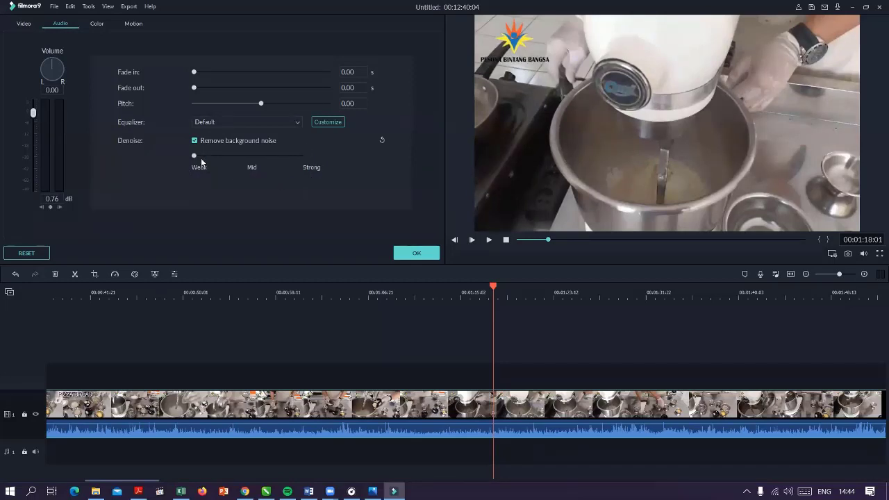
Enable background noise removal at Mid strength and listen to a few seconds of the result
{"action": "left_click", "coordinate": [250, 155]}
{"action": "left_click", "coordinate": [489, 240]}
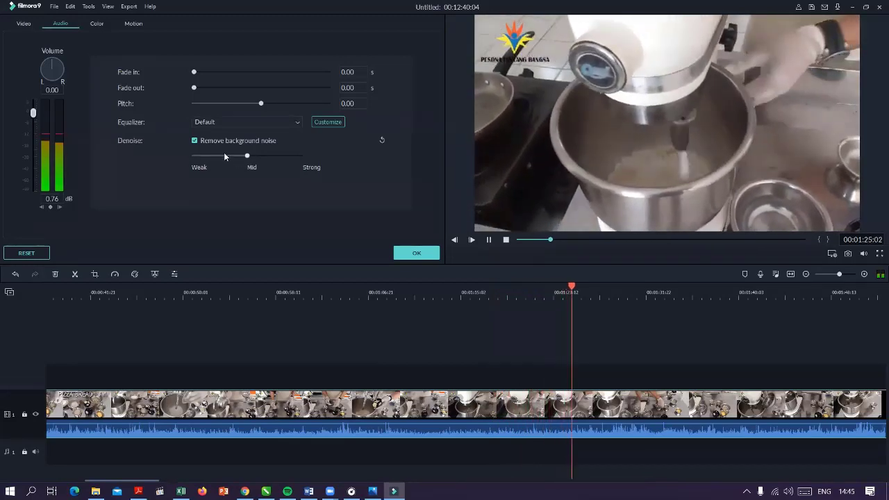
{"action": "key", "text": "space"}
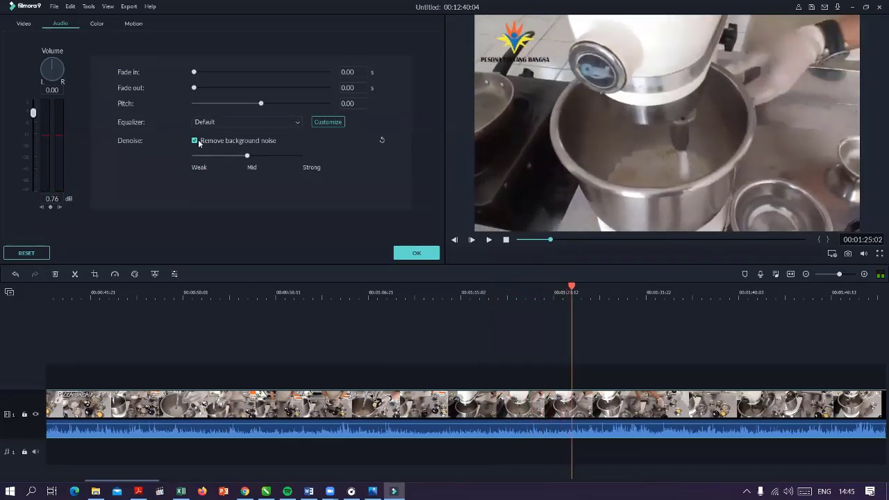
Compare the clip's sound by playing it with background noise removal turned off and turned on again
{"action": "left_click", "coordinate": [489, 240]}
{"action": "left_click", "coordinate": [195, 140]}
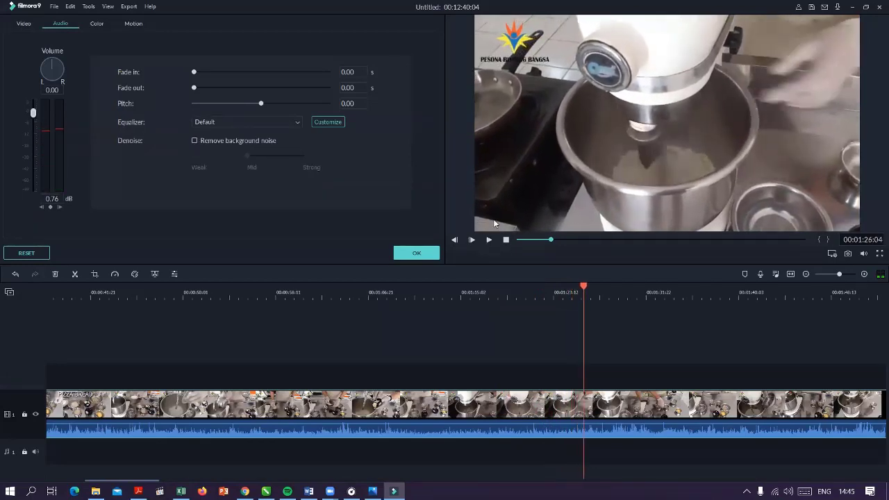
{"action": "left_click", "coordinate": [488, 238]}
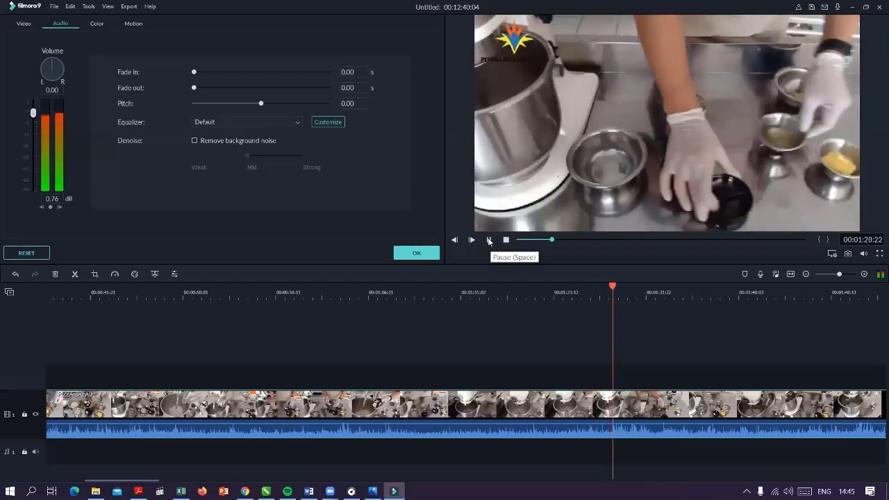
{"action": "left_click", "coordinate": [488, 239]}
{"action": "left_click", "coordinate": [201, 141]}
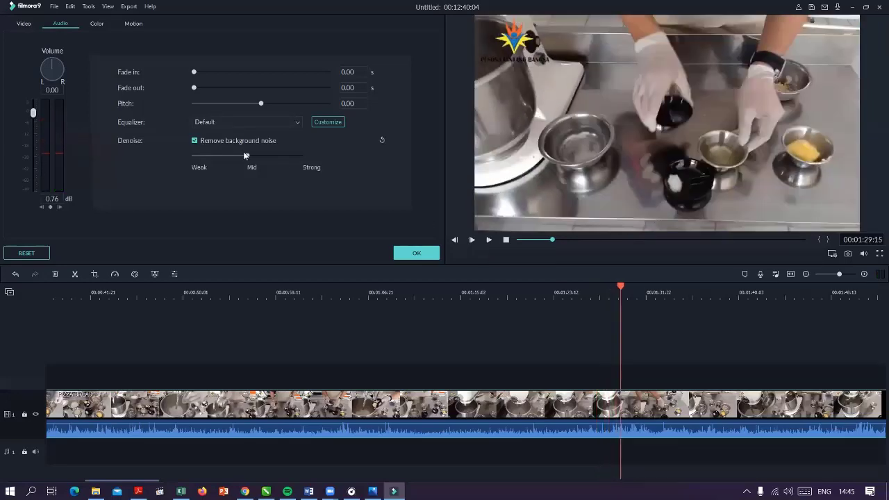
{"action": "left_click", "coordinate": [490, 240]}
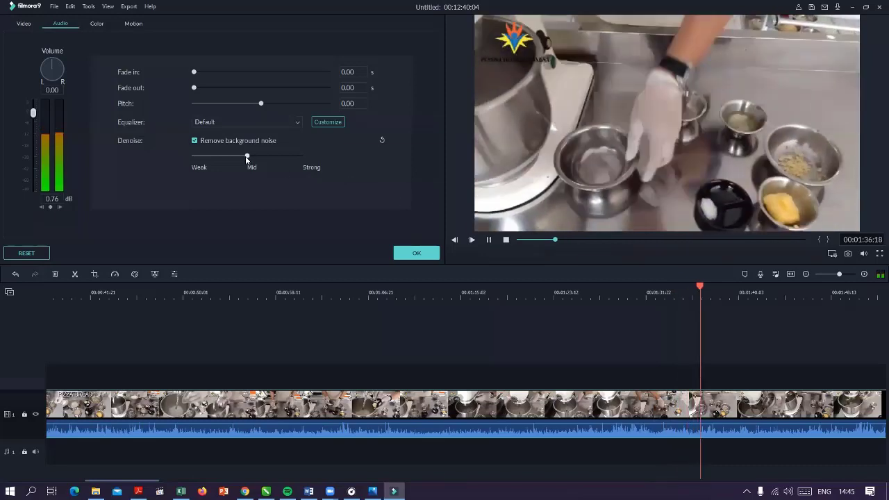
Try noise removal at Strong, stop the playback, set the strength back to Mid and accept the audio settings
{"action": "left_click_drag", "start_coordinate": [246, 157], "coordinate": [300, 156]}
{"action": "left_click", "coordinate": [488, 240]}
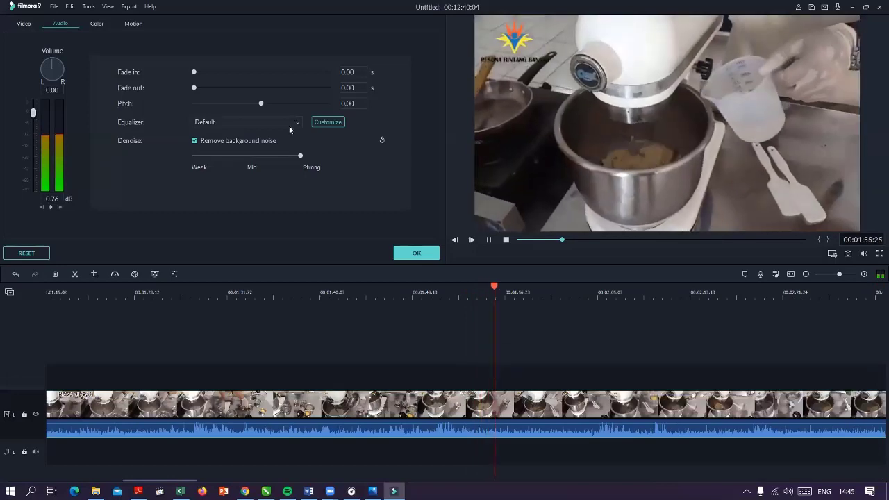
{"action": "left_click", "coordinate": [506, 240]}
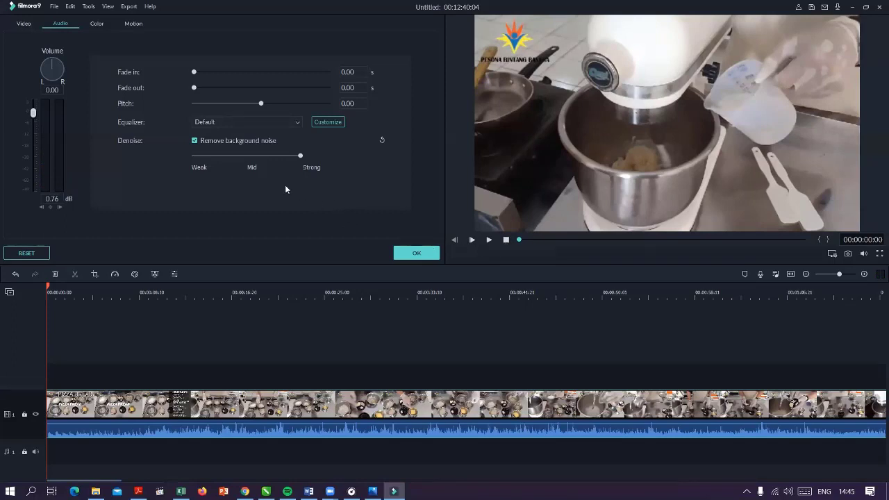
{"action": "left_click", "coordinate": [252, 155]}
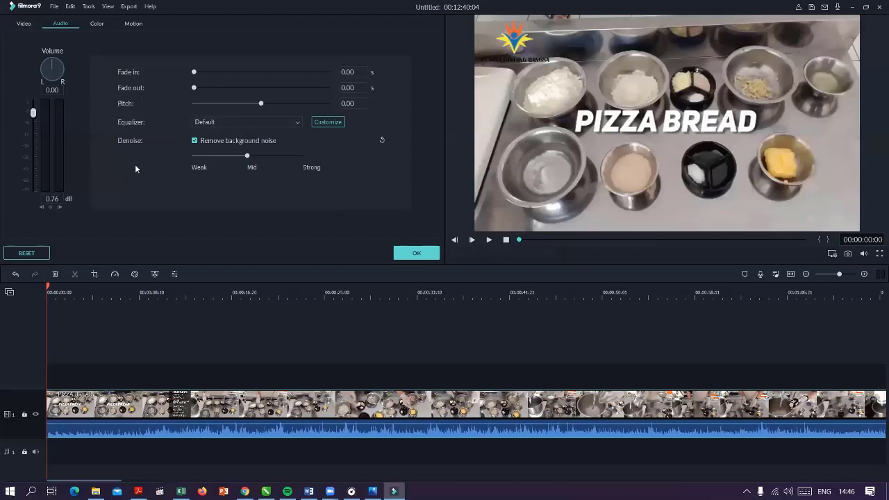
{"action": "left_click", "coordinate": [417, 252]}
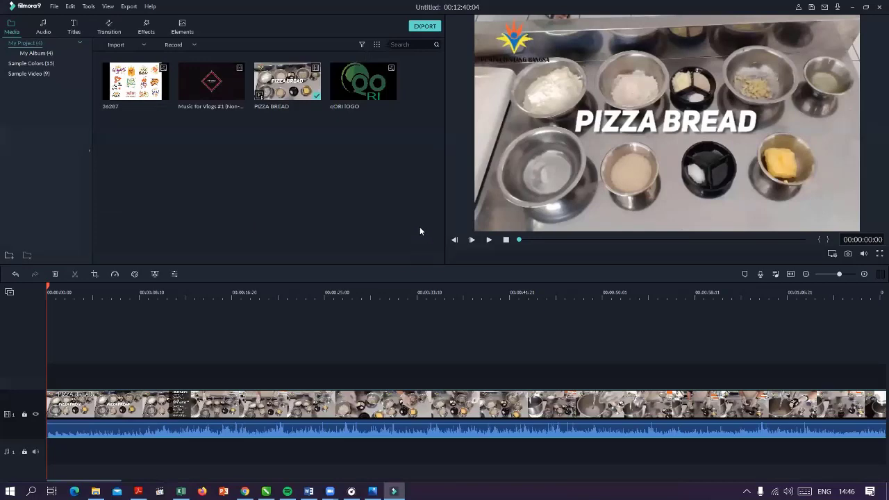
Reopen the clip's audio settings, try a left balance of about -91, turn the balance back toward the centre and accept
{"action": "double_click", "coordinate": [179, 430]}
{"action": "left_click_drag", "start_coordinate": [54, 65], "coordinate": [30, 63]}
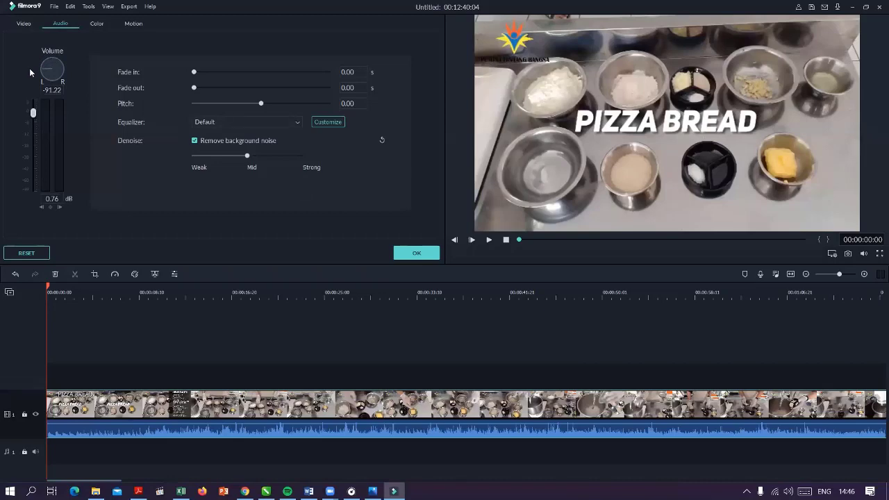
{"action": "left_click_drag", "start_coordinate": [29, 68], "coordinate": [53, 49]}
{"action": "left_click_drag", "start_coordinate": [54, 49], "coordinate": [266, 133]}
{"action": "left_click", "coordinate": [419, 253]}
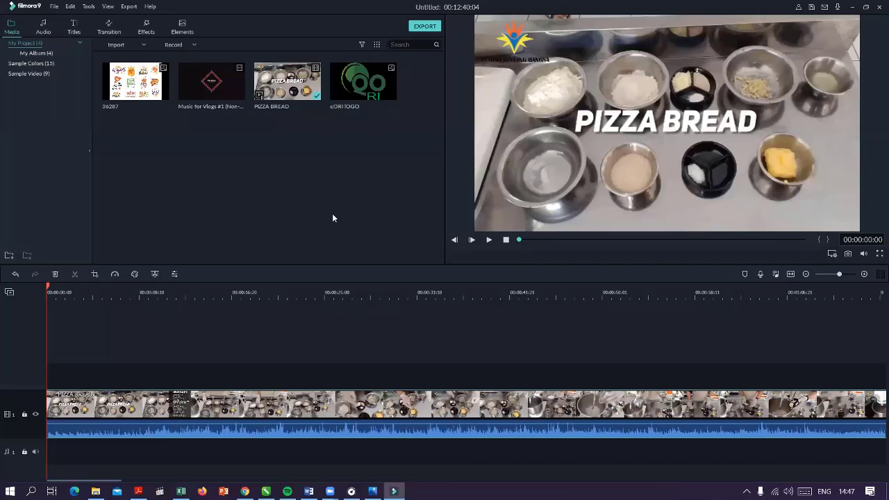
Look at the sample countdown videos, open the music library and preview the Name of the Child track with the headphones cover
{"action": "left_click", "coordinate": [602, 131]}
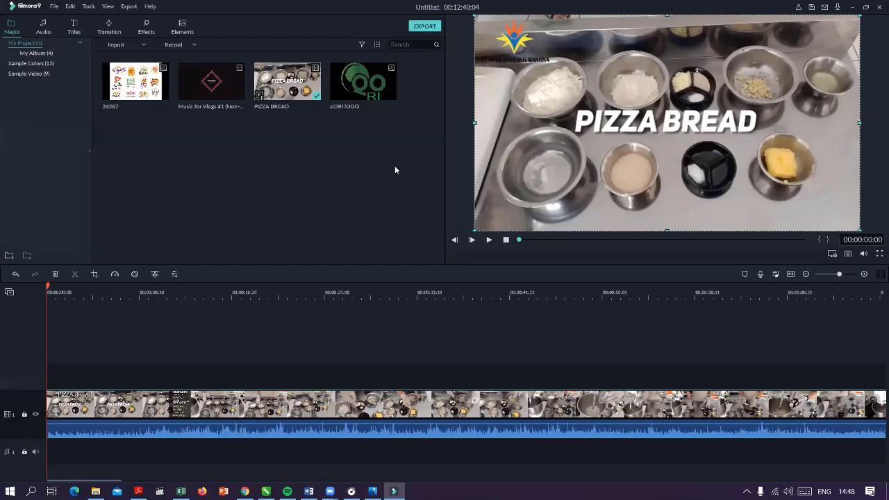
{"action": "left_click", "coordinate": [31, 73]}
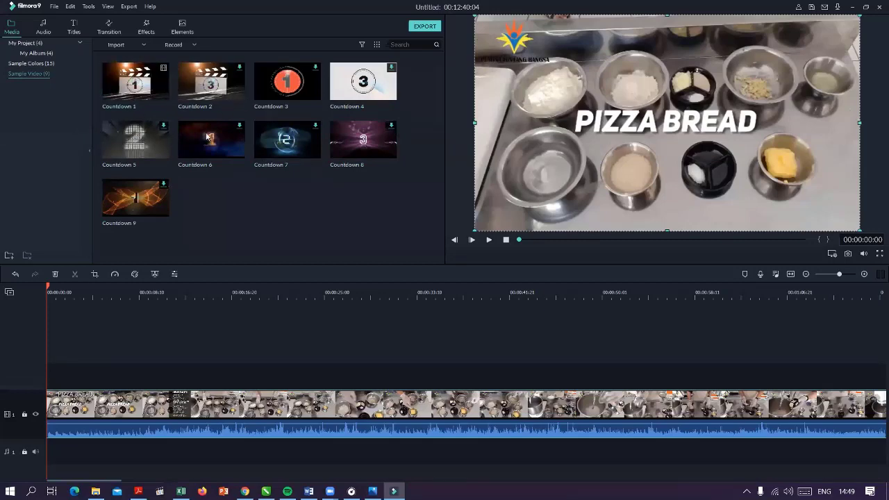
{"action": "left_click", "coordinate": [43, 28]}
{"action": "scroll", "coordinate": [255, 186], "scroll_direction": "down", "scroll_amount": 5}
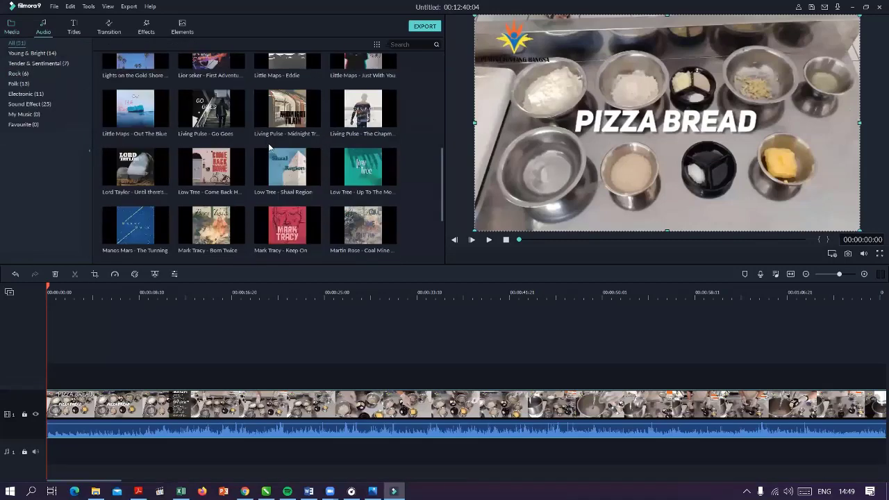
{"action": "left_click", "coordinate": [237, 172]}
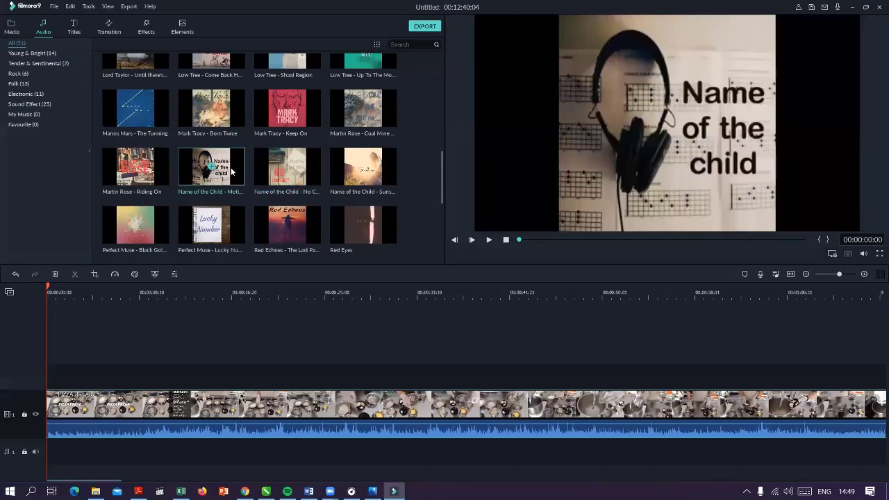
{"action": "key", "text": "space"}
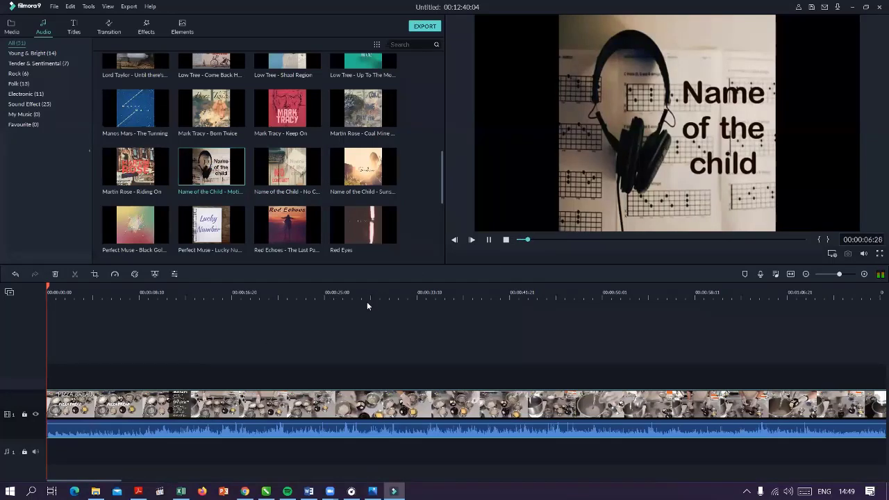
Preview a few seconds of the Name of the Child track with the No Contract cover and pause it
{"action": "mouse_move", "coordinate": [300, 167]}
{"action": "left_click", "coordinate": [304, 172]}
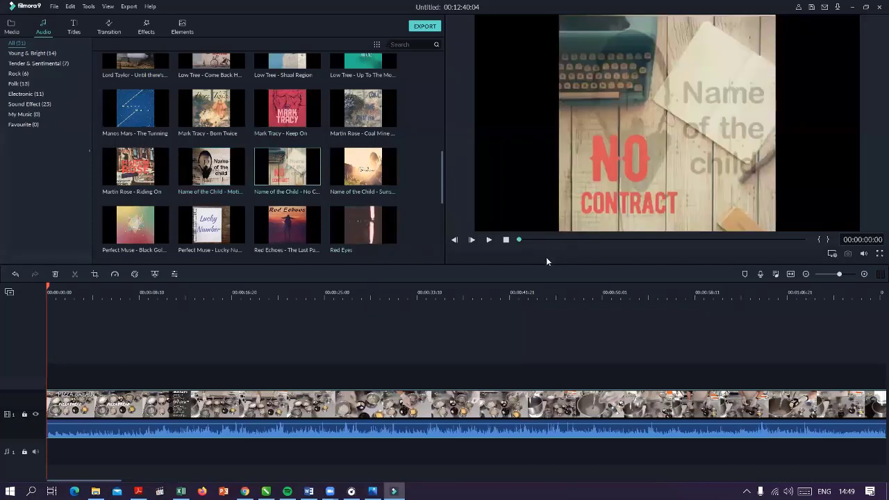
{"action": "left_click", "coordinate": [489, 239]}
{"action": "left_click", "coordinate": [490, 240]}
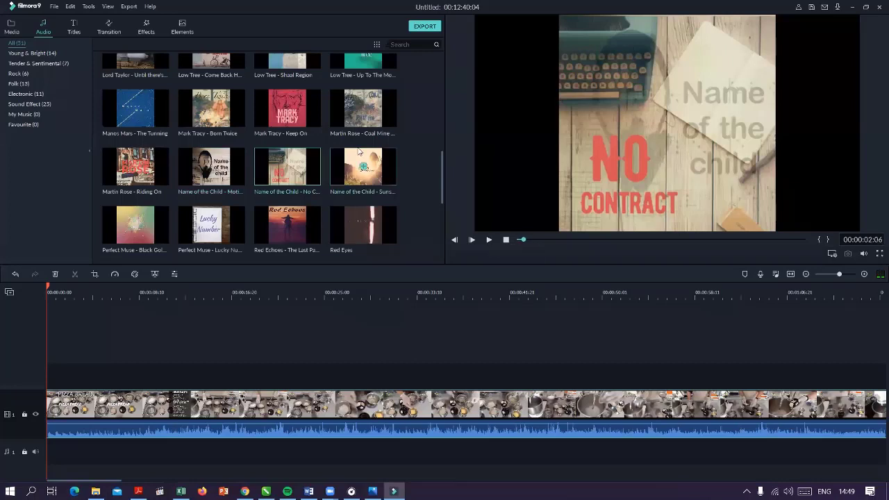
{"action": "left_click", "coordinate": [256, 180]}
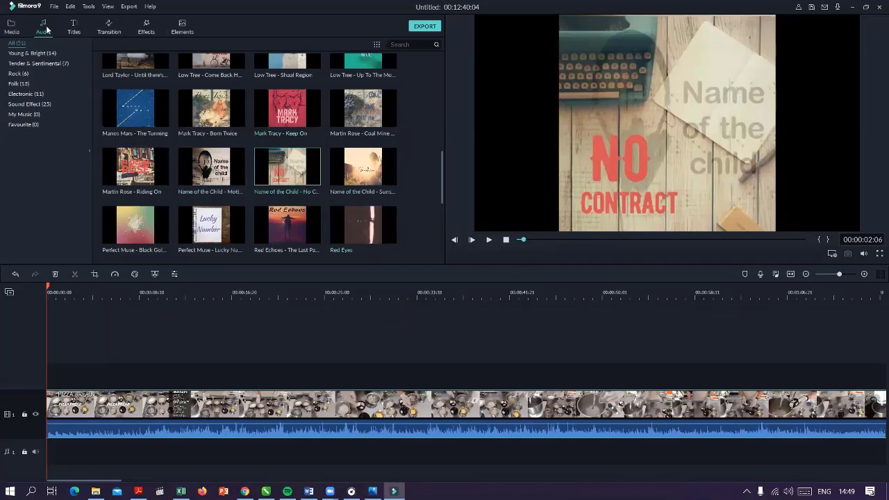
Browse the title presets, return to the music library and look through it down to the Import Music entry
{"action": "left_click", "coordinate": [73, 28]}
{"action": "scroll", "coordinate": [151, 82], "scroll_direction": "down", "scroll_amount": 3}
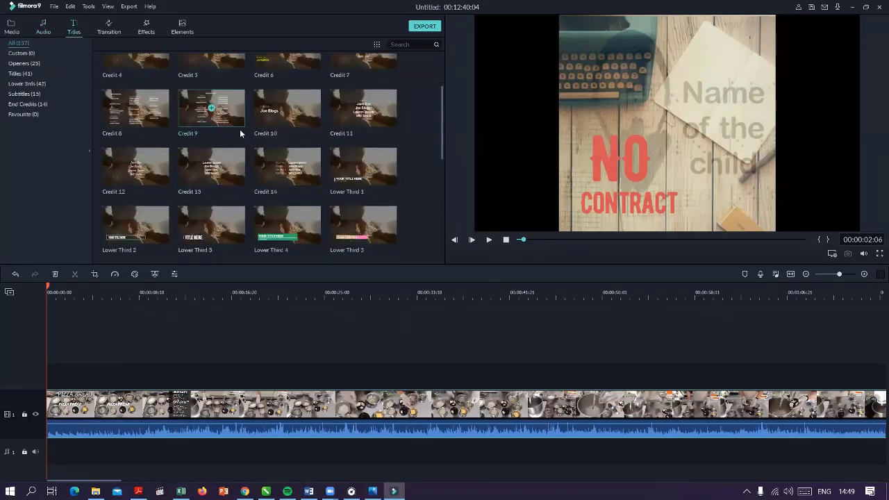
{"action": "scroll", "coordinate": [243, 132], "scroll_direction": "up", "scroll_amount": 3}
{"action": "left_click", "coordinate": [43, 29]}
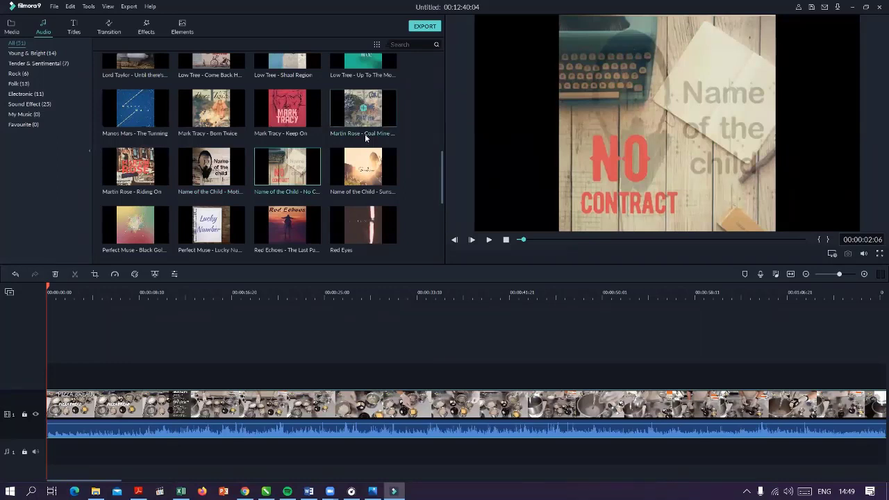
{"action": "scroll", "coordinate": [246, 190], "scroll_direction": "down", "scroll_amount": 4}
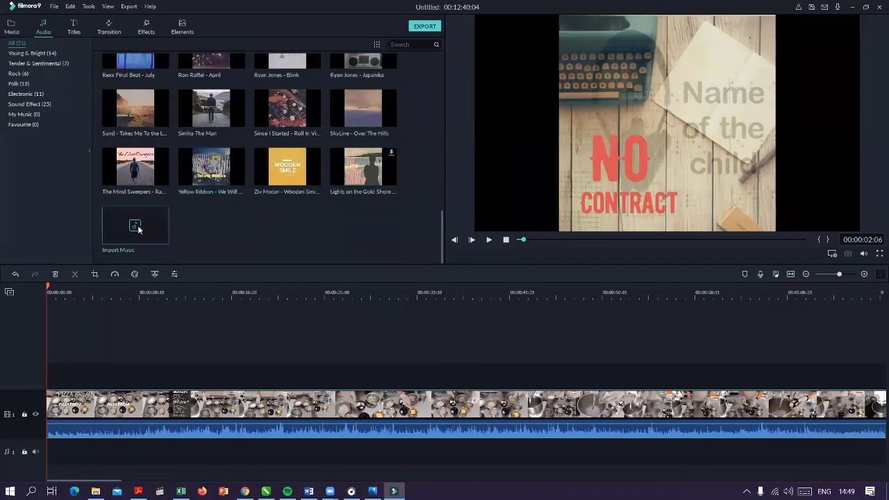
{"action": "scroll", "coordinate": [344, 207], "scroll_direction": "up", "scroll_amount": 10}
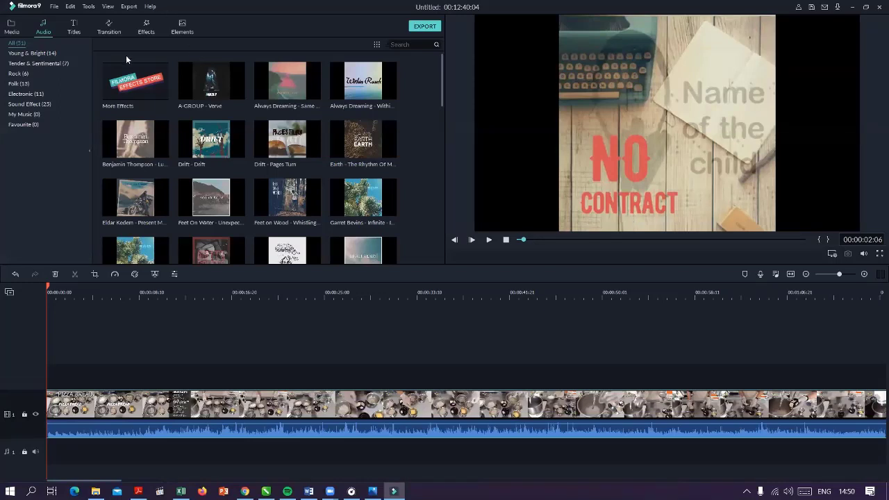
Return to the media library and mute the PIZZA BREAD clip on the timeline
{"action": "left_click", "coordinate": [15, 29]}
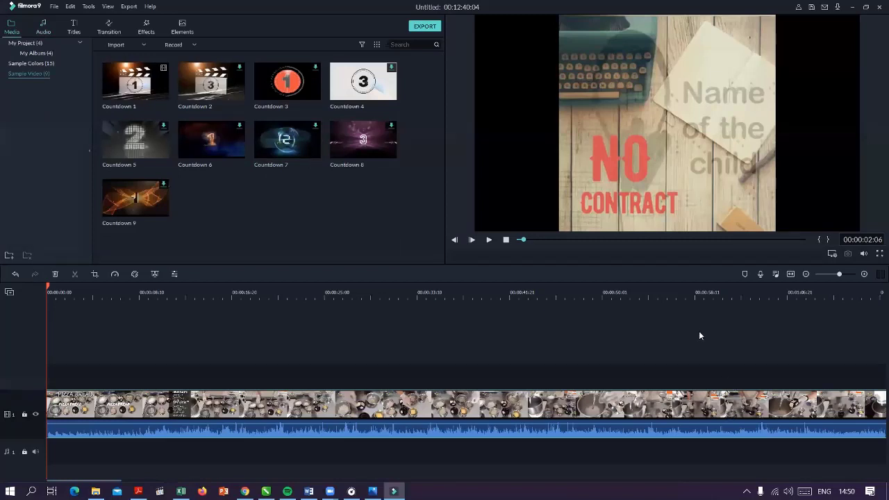
{"action": "right_click", "coordinate": [240, 425]}
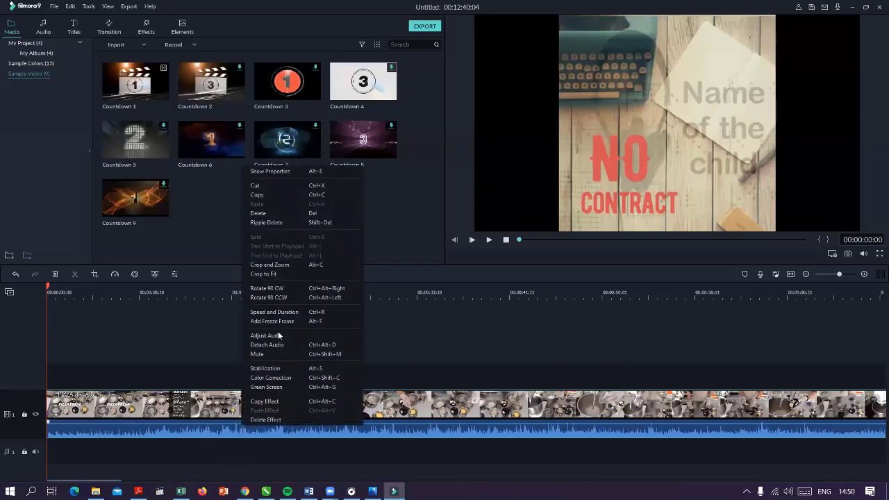
{"action": "left_click", "coordinate": [273, 353]}
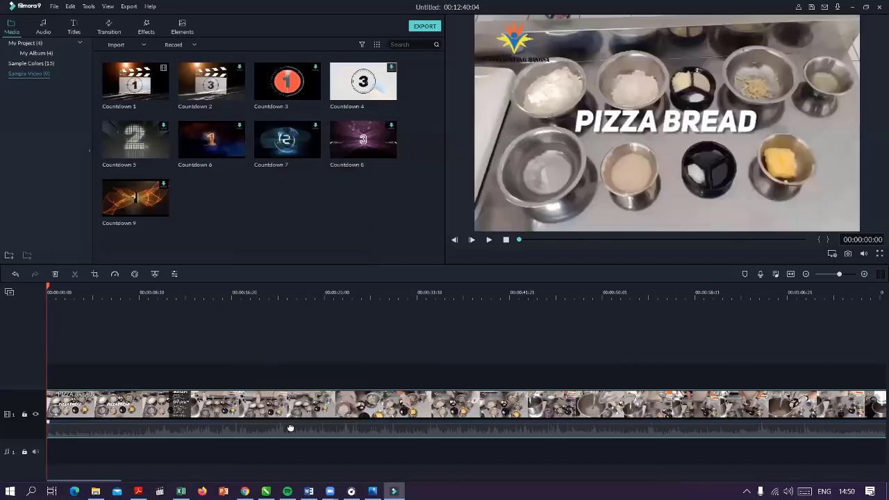
Preview the Always Dreaming - Same Town Forever track from the music library and set the computer's headphone volume to 32
{"action": "left_click", "coordinate": [44, 32]}
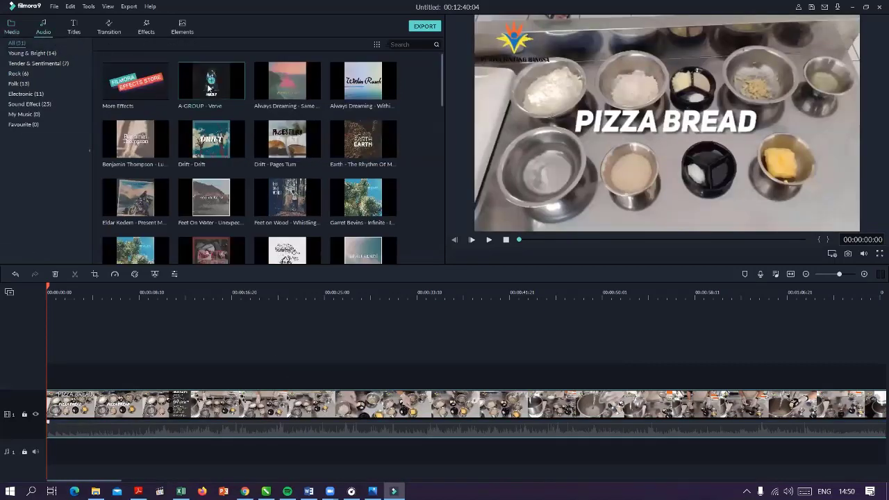
{"action": "left_click", "coordinate": [311, 87]}
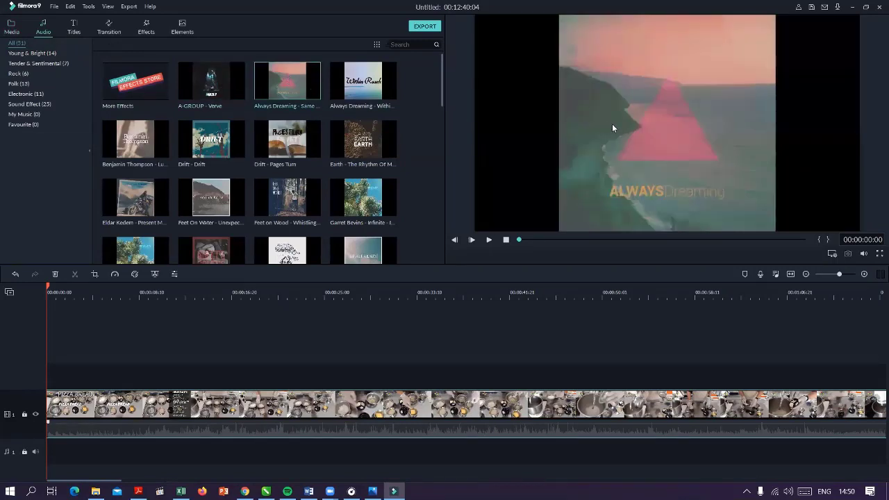
{"action": "left_click", "coordinate": [488, 239]}
{"action": "left_click_drag", "start_coordinate": [841, 275], "coordinate": [838, 274]}
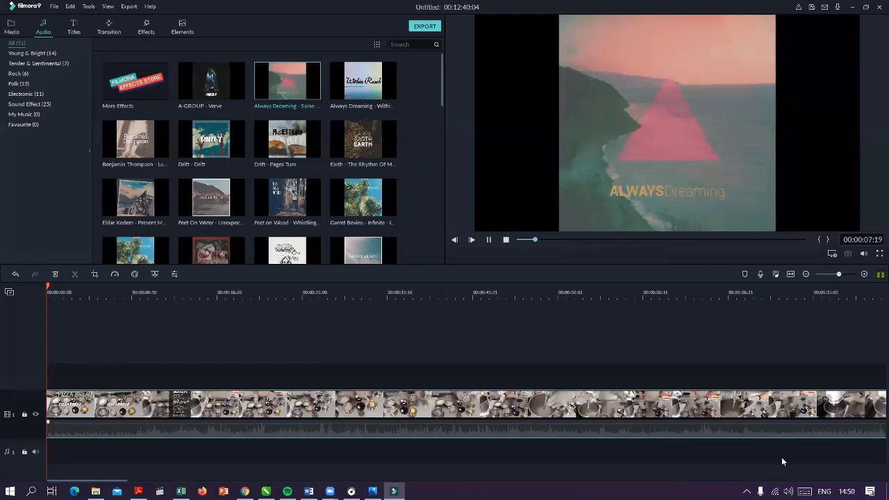
{"action": "left_click", "coordinate": [788, 491]}
{"action": "left_click_drag", "start_coordinate": [814, 466], "coordinate": [762, 467]}
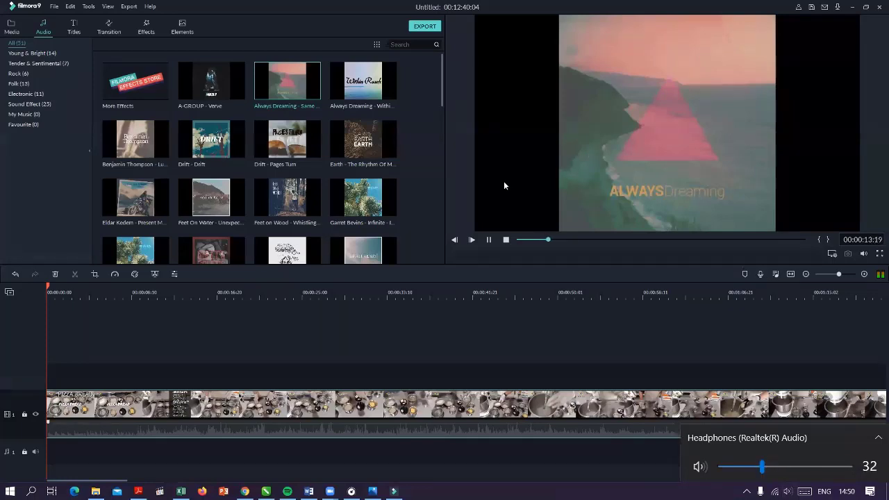
Preview the Within Reach track, and insert Always Dreaming - Same Town Forever at the start of the timeline before the PIZZA BREAD clip
{"action": "left_click", "coordinate": [383, 74]}
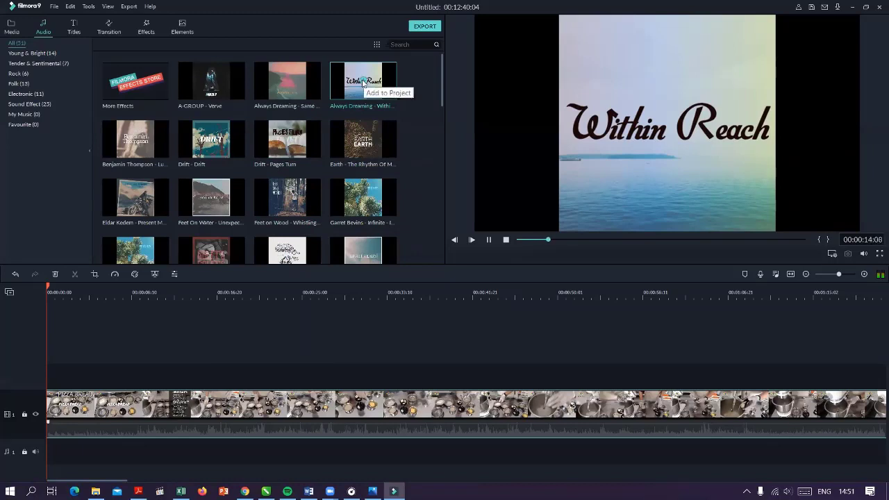
{"action": "left_click", "coordinate": [316, 86]}
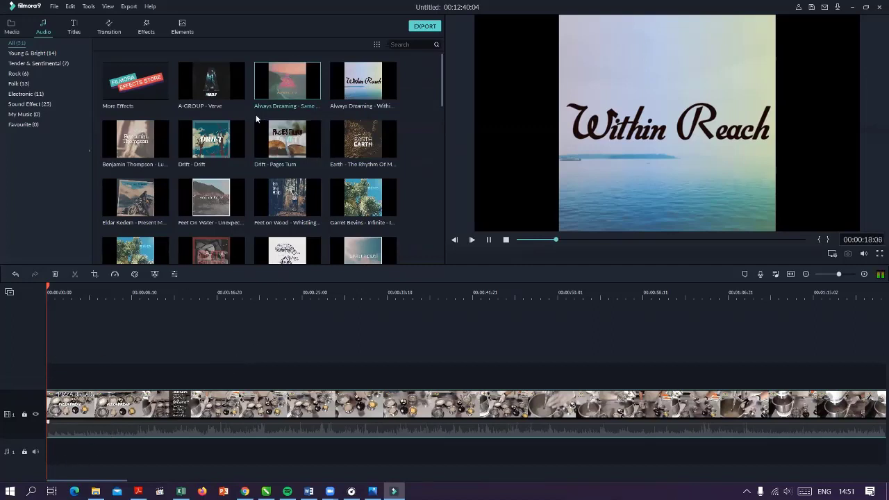
{"action": "left_click", "coordinate": [294, 82]}
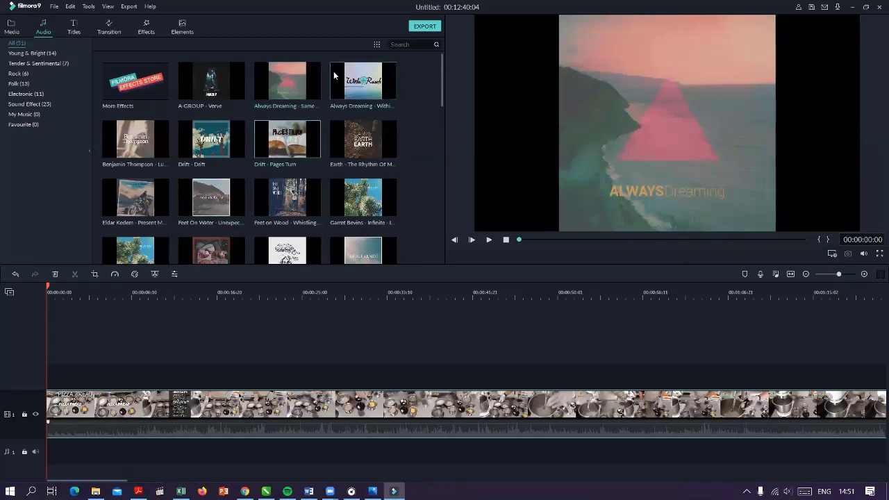
{"action": "left_click", "coordinate": [288, 84]}
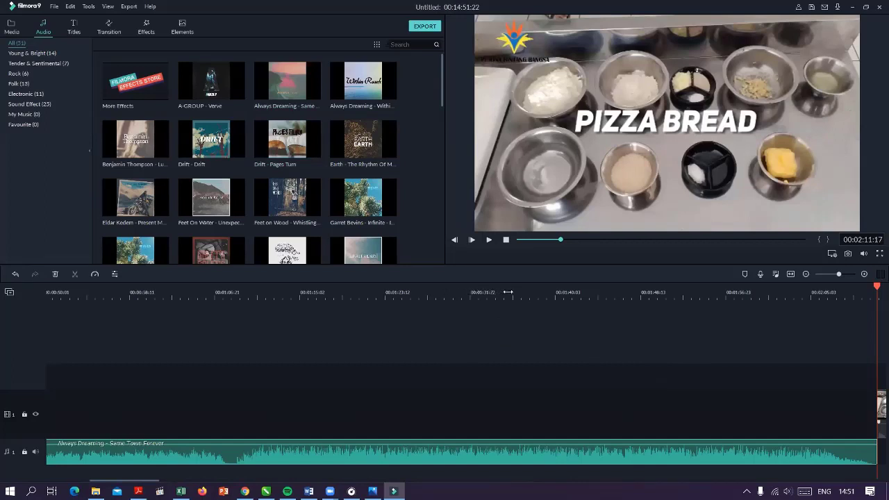
Check the preview at several positions along the inserted music clip, between about 00:01:23 and 00:01:47
{"action": "left_click", "coordinate": [468, 292]}
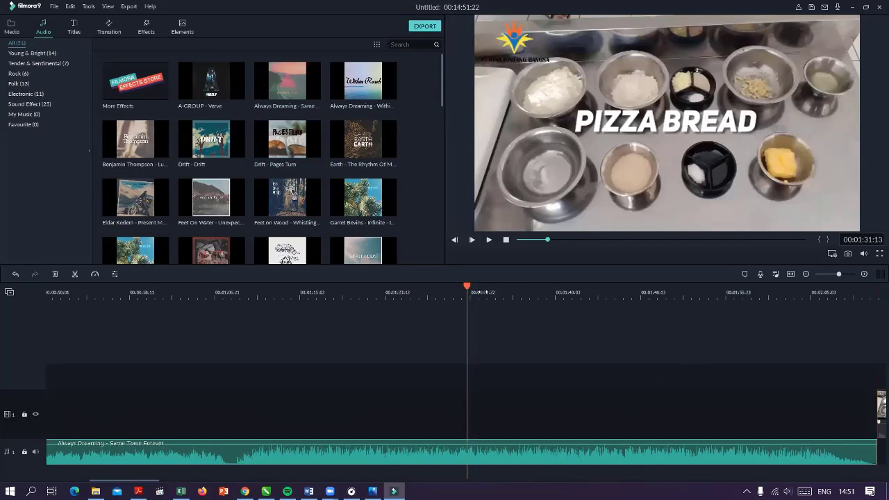
{"action": "left_click", "coordinate": [429, 292]}
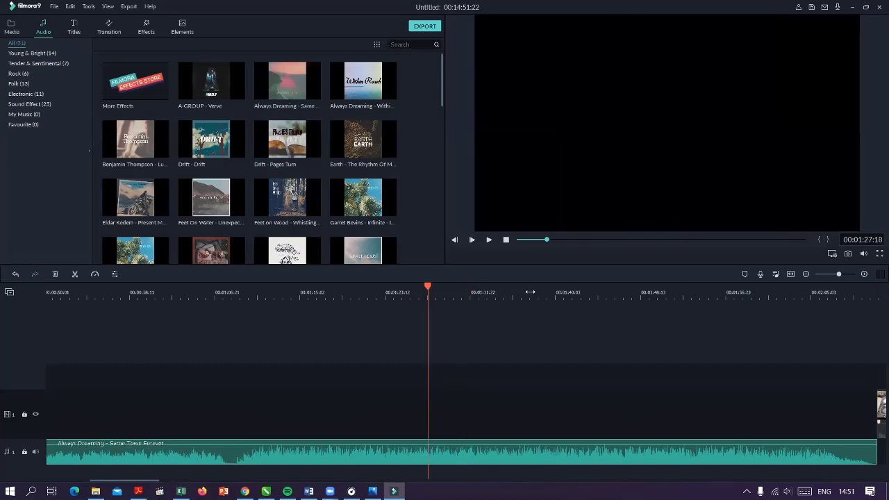
{"action": "left_click", "coordinate": [521, 292]}
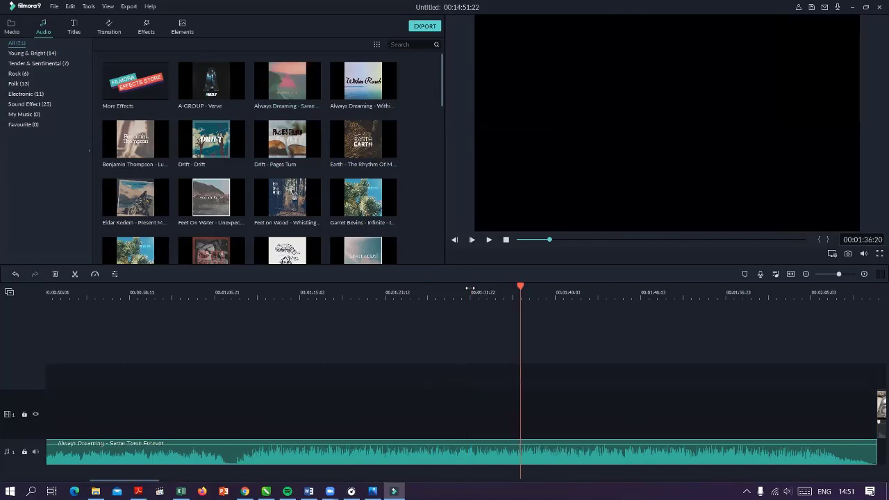
{"action": "left_click", "coordinate": [429, 294]}
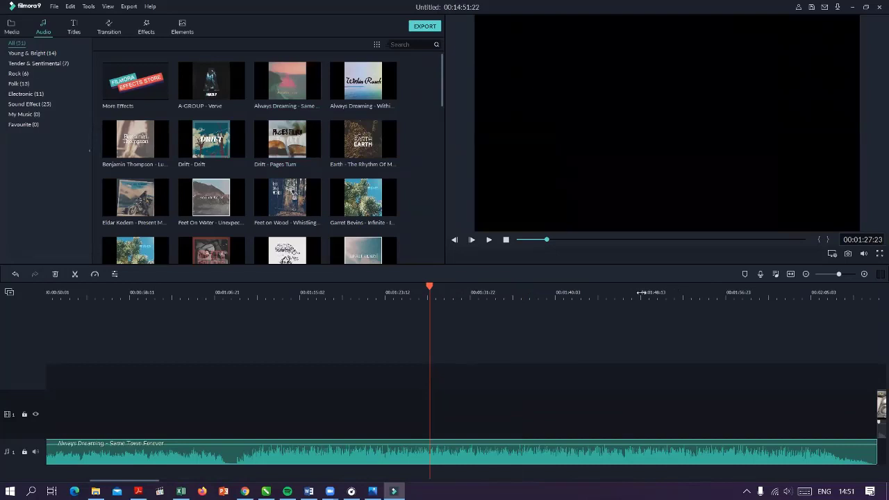
{"action": "left_click", "coordinate": [628, 313]}
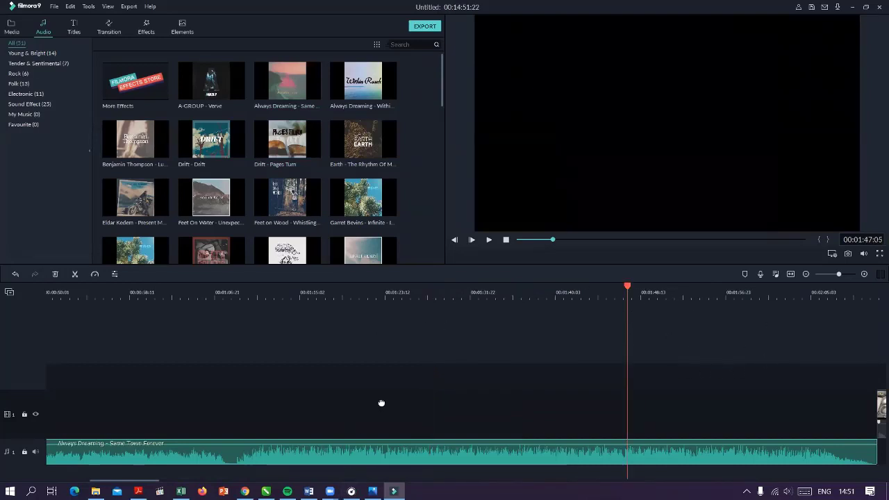
{"action": "left_click", "coordinate": [387, 312]}
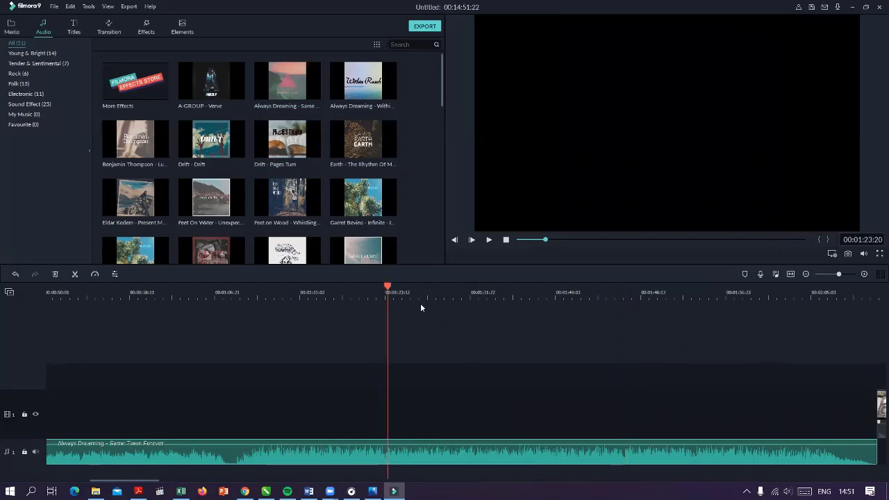
{"action": "left_click", "coordinate": [446, 297]}
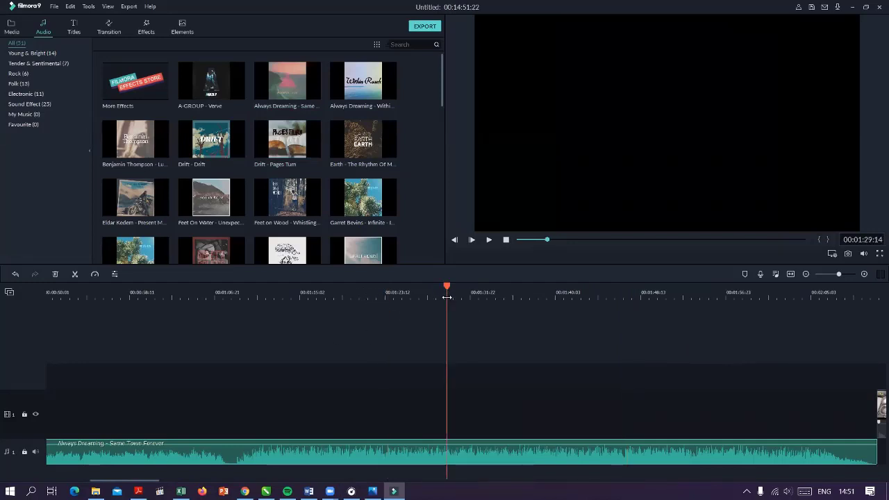
{"action": "left_click", "coordinate": [479, 333]}
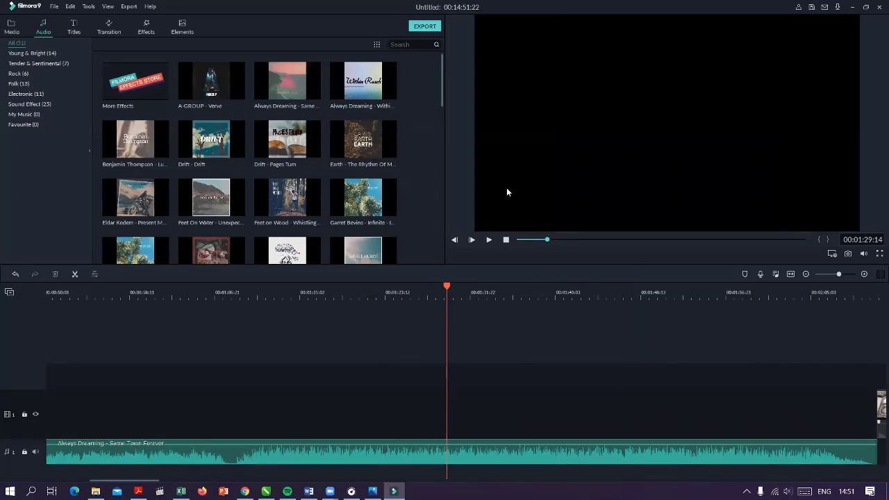
Examine how the music and PIZZA BREAD clips follow each other on the zoomed-out timeline, moving the playhead to about 00:05:23
{"action": "left_click", "coordinate": [724, 290]}
{"action": "left_click", "coordinate": [878, 402]}
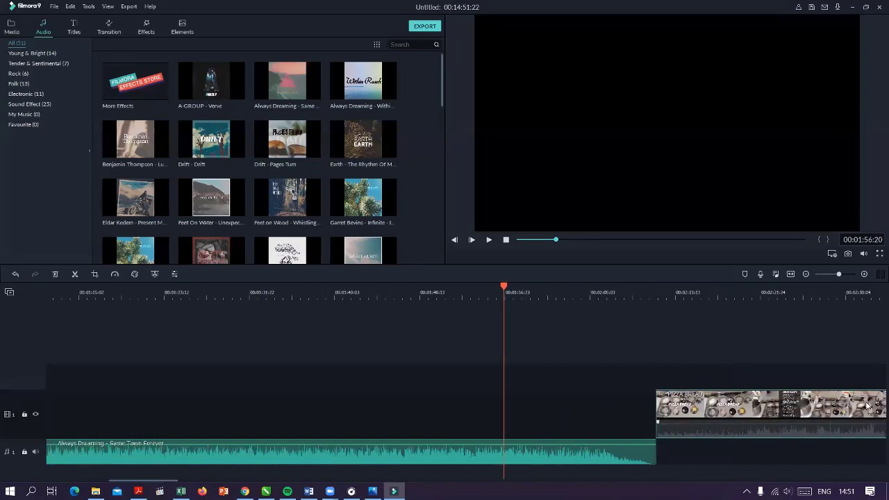
{"action": "left_click", "coordinate": [831, 380]}
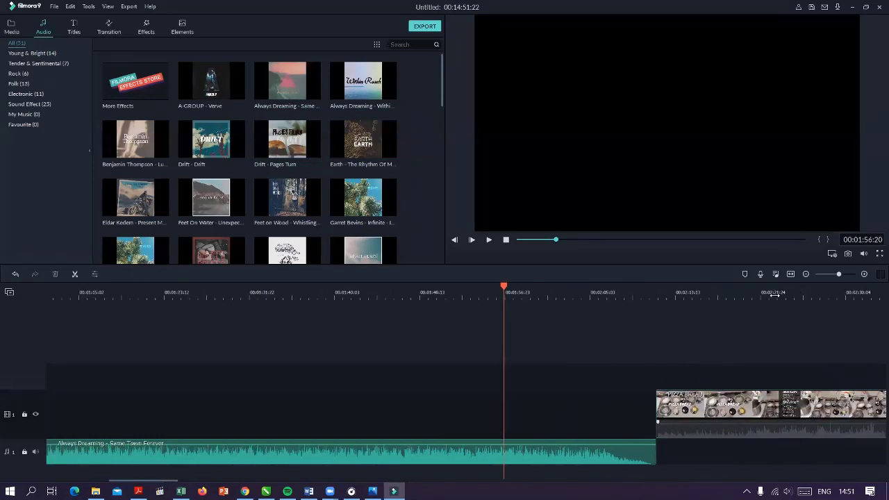
{"action": "left_click", "coordinate": [829, 293]}
{"action": "left_click_drag", "start_coordinate": [840, 274], "coordinate": [825, 274]}
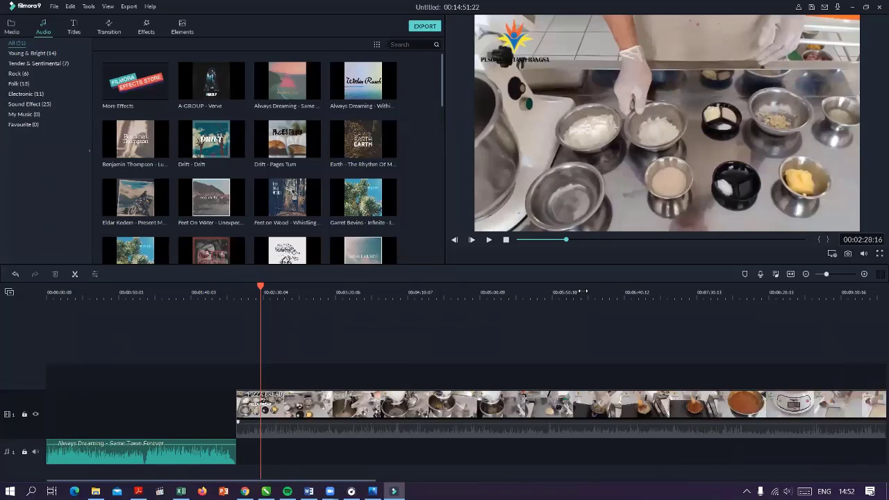
{"action": "left_click", "coordinate": [513, 297]}
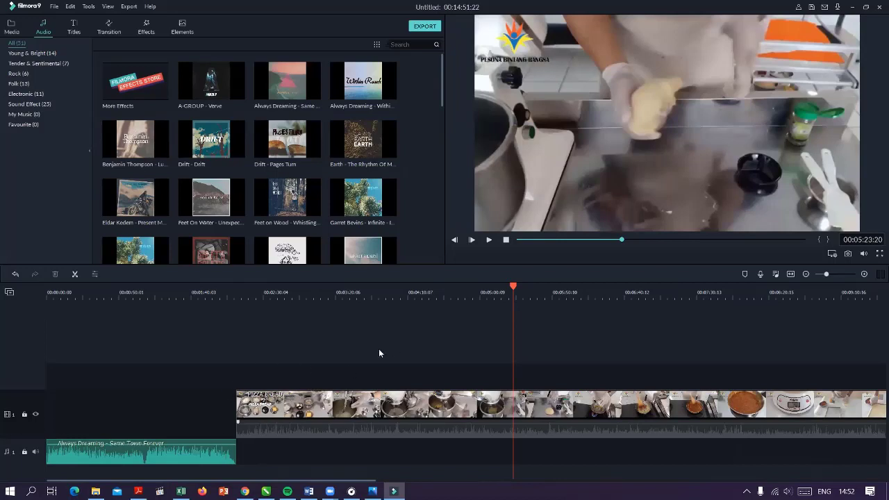
Examine the audio settings of the PIZZA BREAD clip and of the Always Dreaming - Same Town Forever clip on the timeline
{"action": "left_click", "coordinate": [424, 406]}
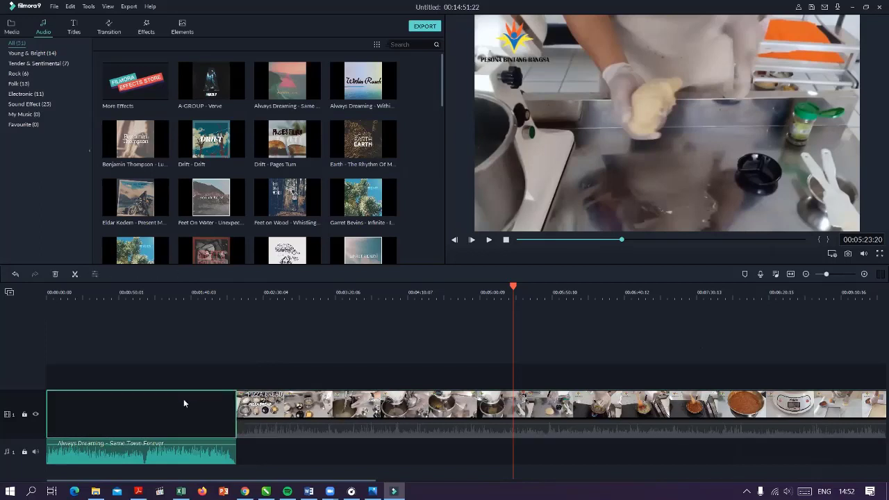
{"action": "double_click", "coordinate": [238, 401]}
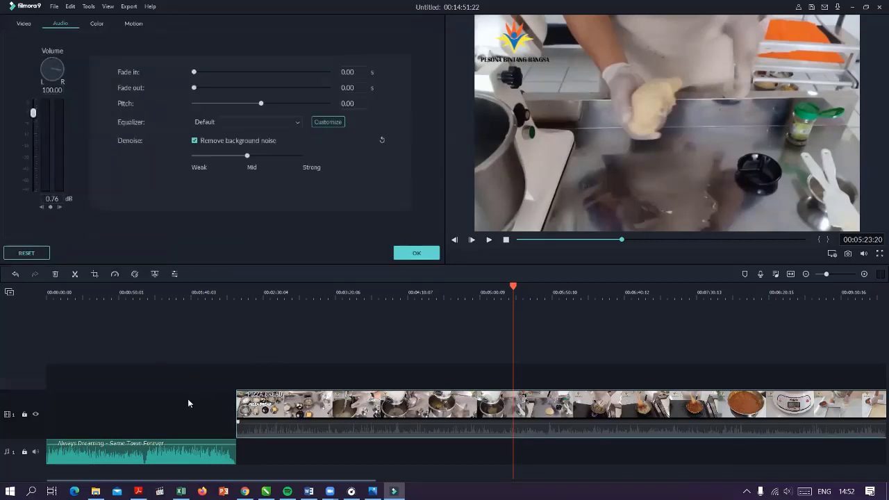
{"action": "left_click", "coordinate": [186, 448]}
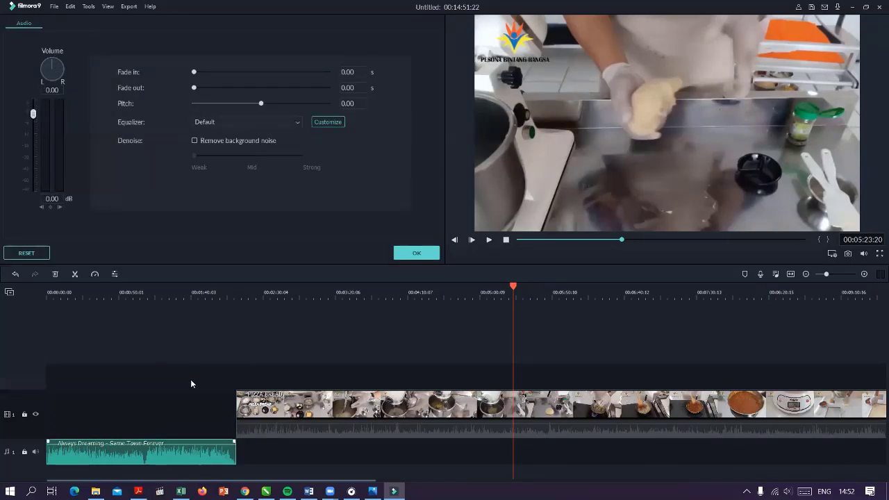
{"action": "left_click", "coordinate": [310, 420]}
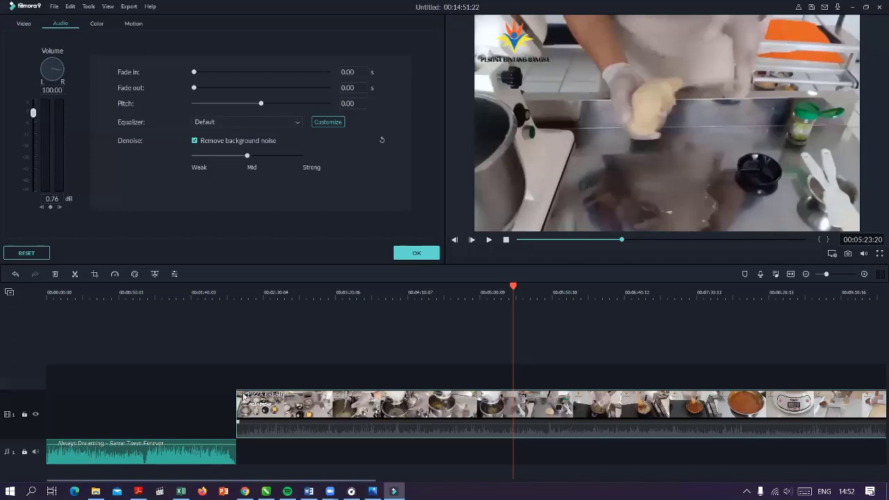
{"action": "left_click", "coordinate": [65, 416]}
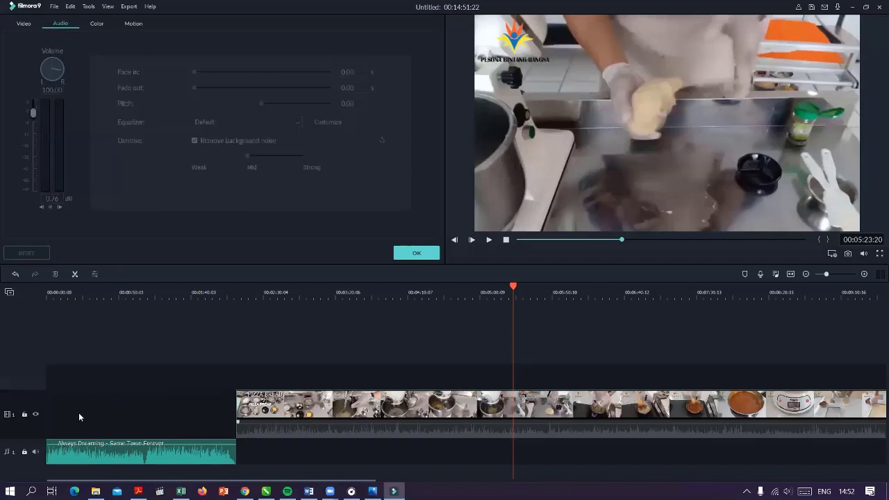
{"action": "left_click", "coordinate": [338, 413]}
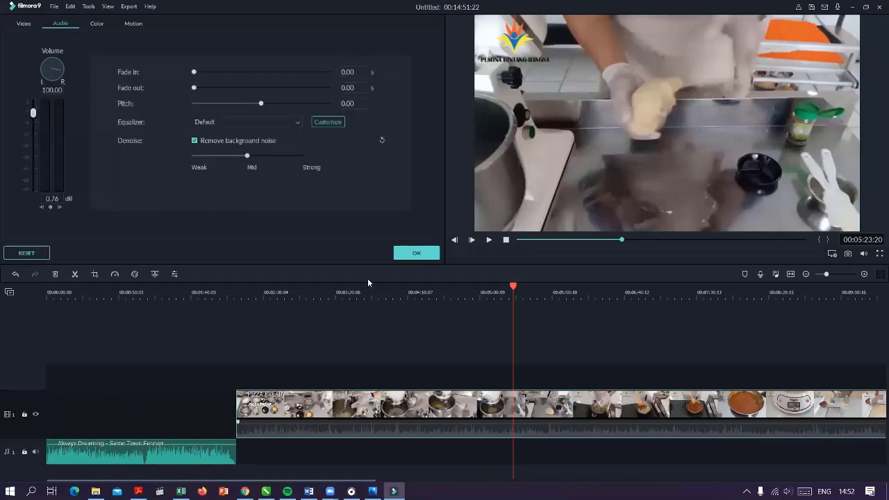
{"action": "left_click", "coordinate": [417, 253]}
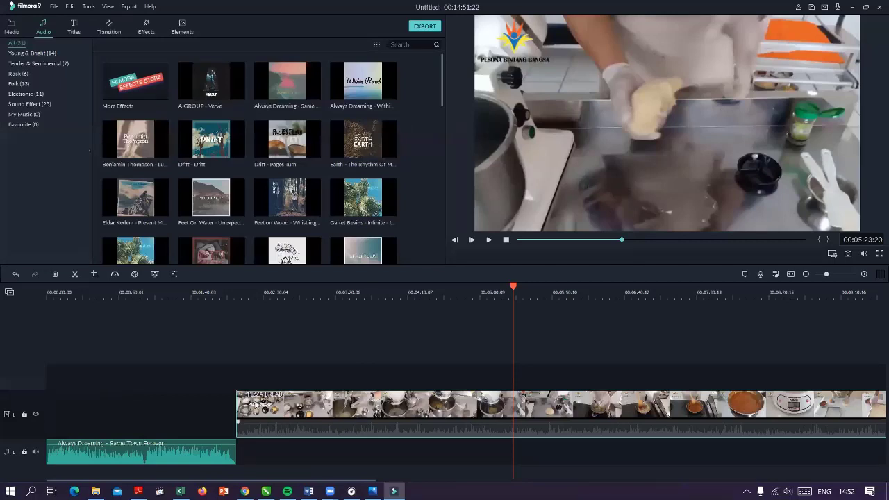
{"action": "left_click", "coordinate": [175, 397]}
{"action": "left_click", "coordinate": [270, 415]}
{"action": "double_click", "coordinate": [315, 409]}
{"action": "right_click", "coordinate": [135, 375]}
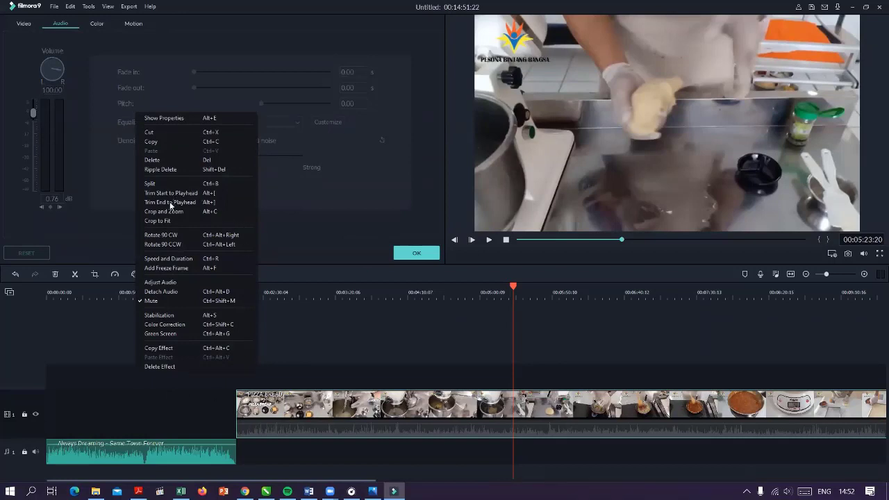
{"action": "left_click", "coordinate": [298, 336]}
{"action": "left_click", "coordinate": [104, 402]}
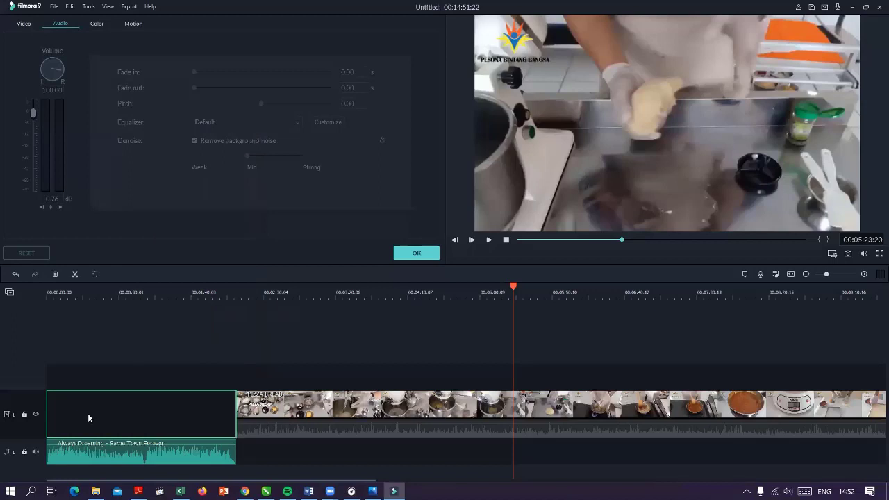
Switch the first video track's visibility off and on again, and add a second video track to the timeline
{"action": "left_click", "coordinate": [36, 414]}
{"action": "left_click", "coordinate": [35, 414]}
{"action": "right_click", "coordinate": [26, 406]}
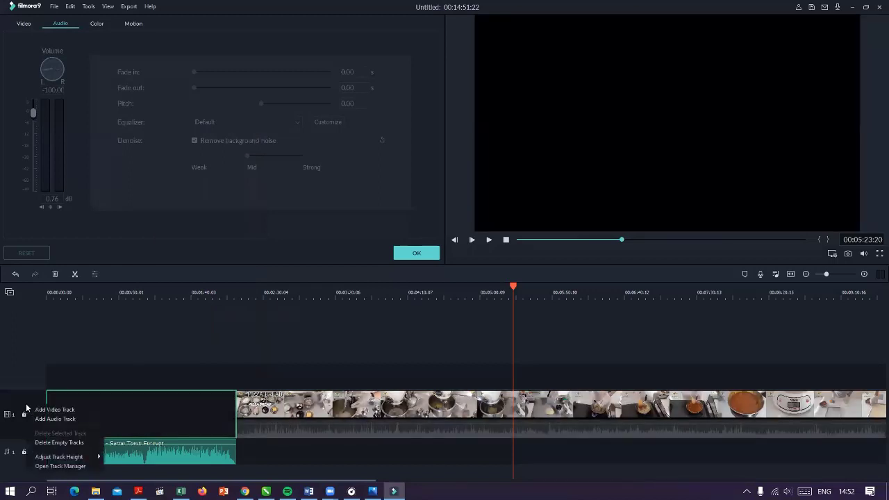
{"action": "left_click", "coordinate": [10, 293]}
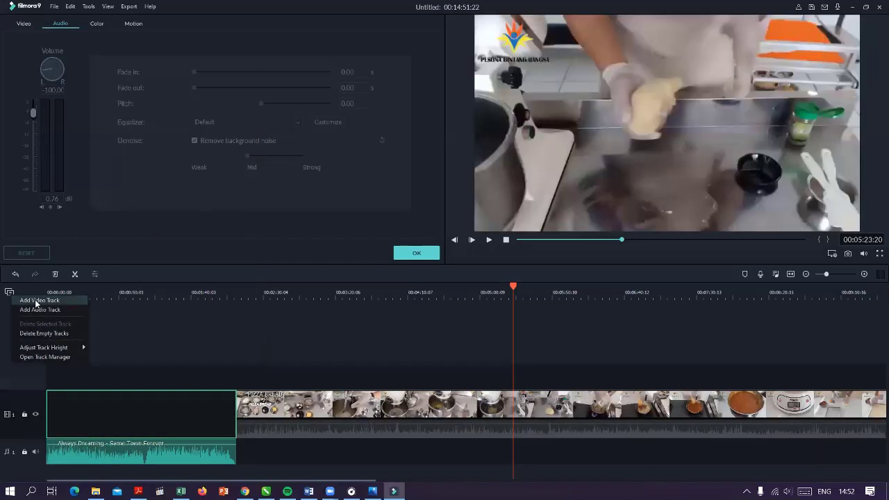
{"action": "left_click", "coordinate": [34, 300]}
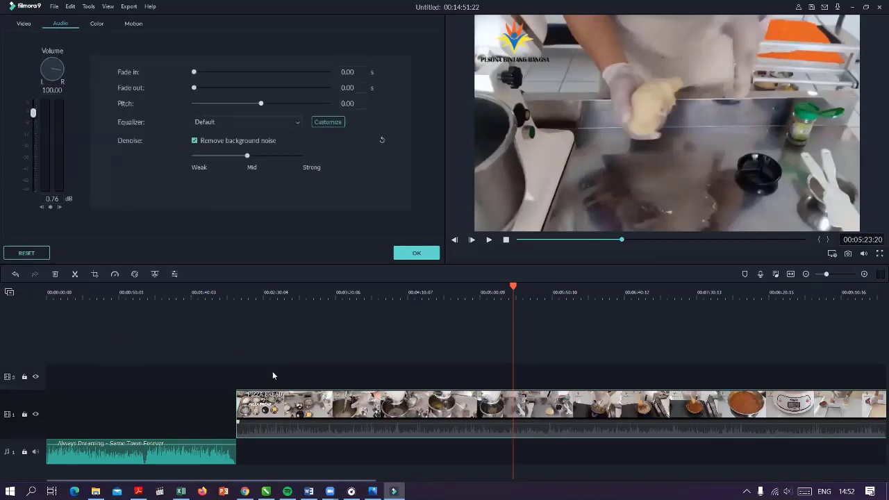
Delete the PIZZA BREAD clip from the first video track and close the clip properties
{"action": "right_click", "coordinate": [395, 405]}
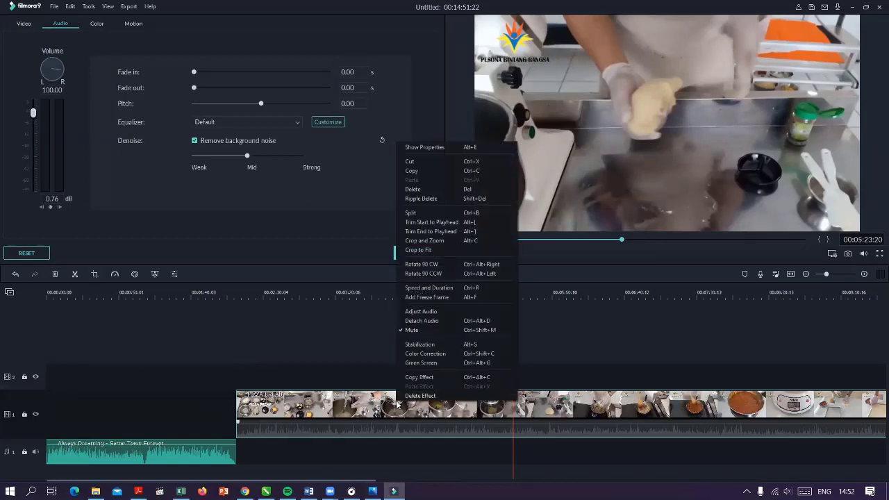
{"action": "left_click", "coordinate": [417, 190]}
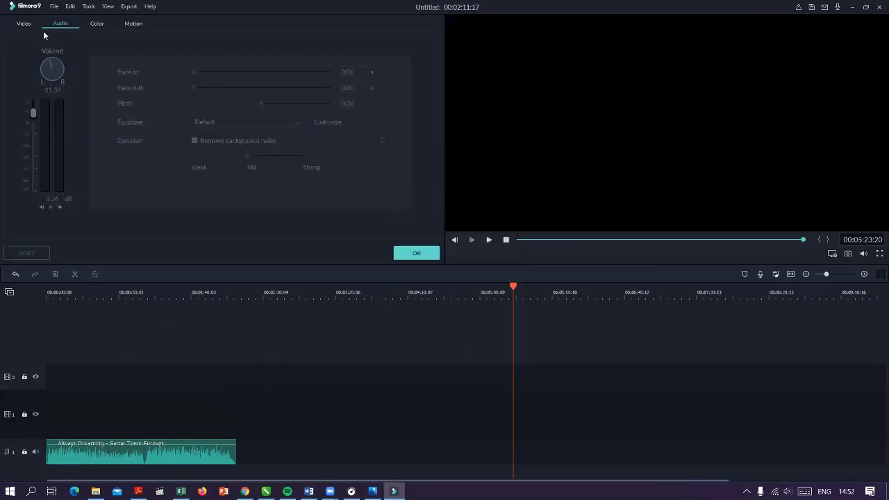
{"action": "left_click", "coordinate": [30, 24]}
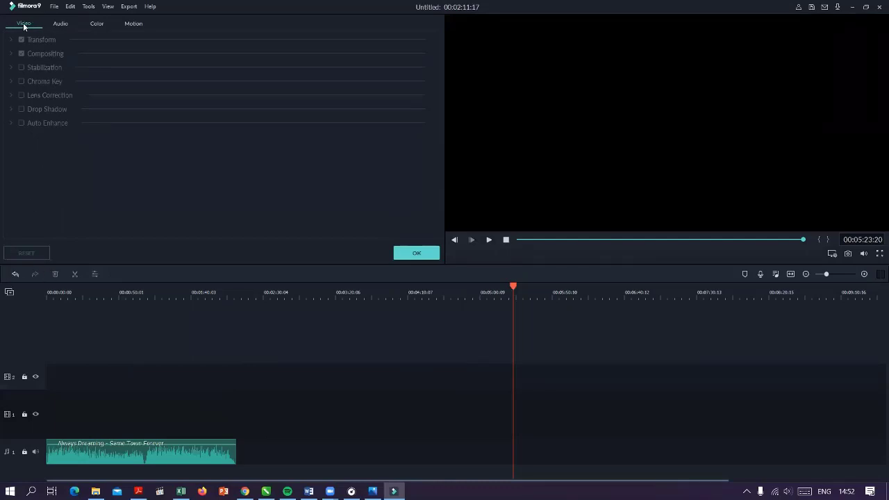
{"action": "left_click", "coordinate": [417, 252]}
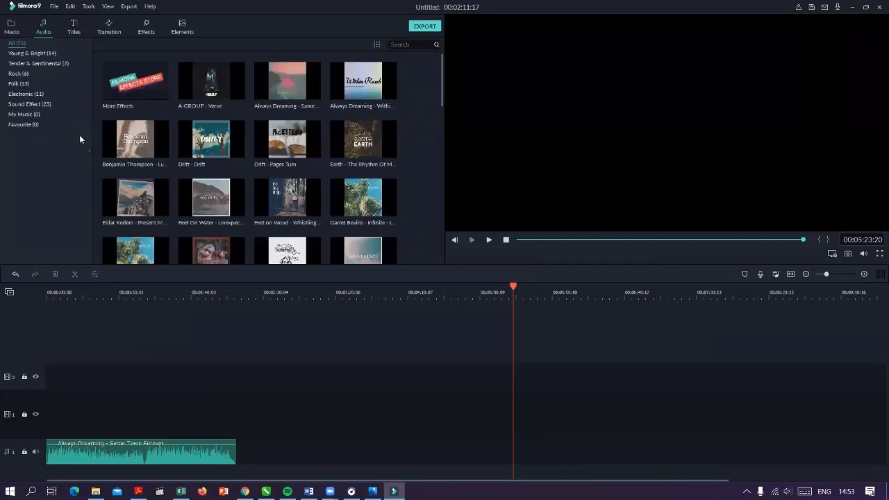
Insert PIZZA BREAD from the project media on the first video track, and load A-GROUP - Verve from the music library for preview
{"action": "left_click", "coordinate": [13, 32]}
{"action": "left_click", "coordinate": [33, 54]}
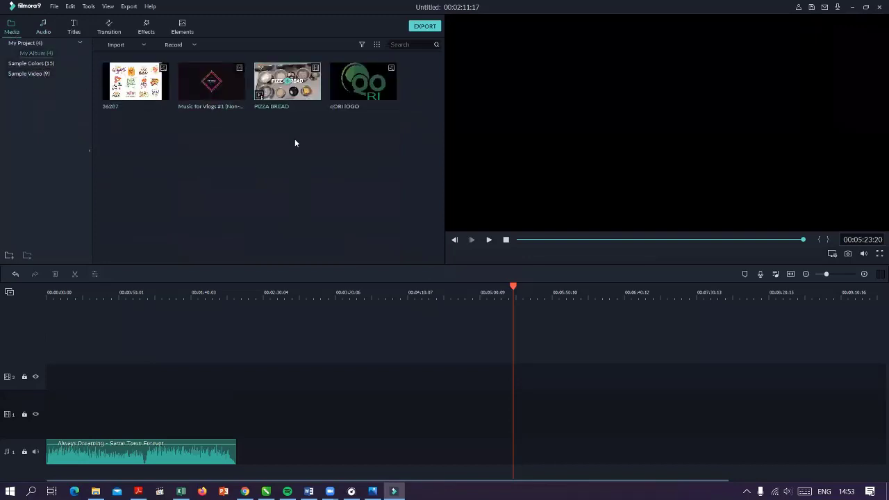
{"action": "left_click", "coordinate": [288, 82]}
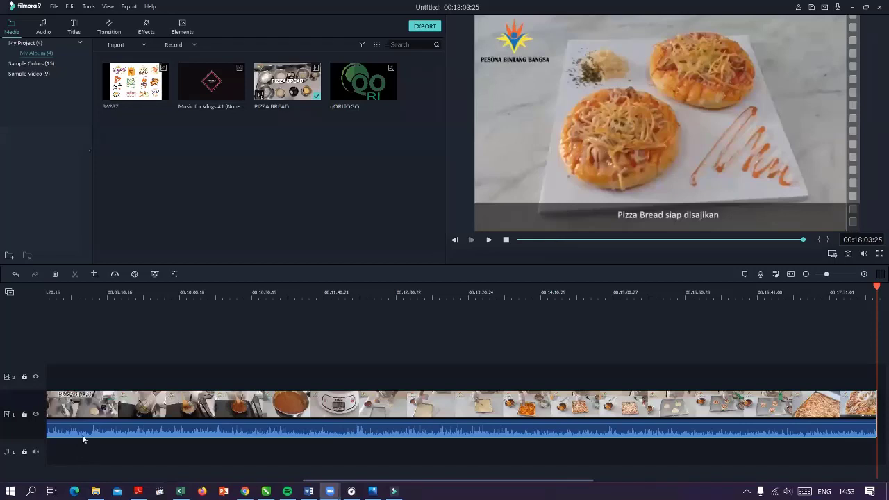
{"action": "left_click", "coordinate": [277, 84]}
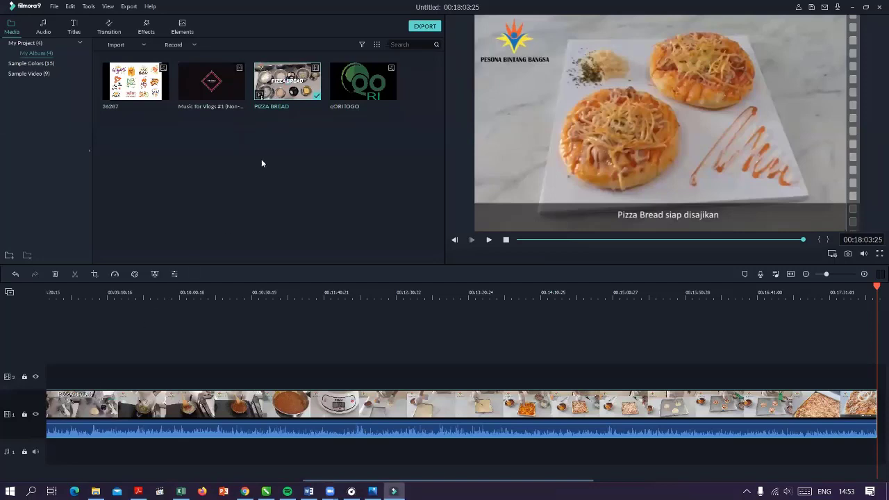
{"action": "left_click", "coordinate": [80, 452]}
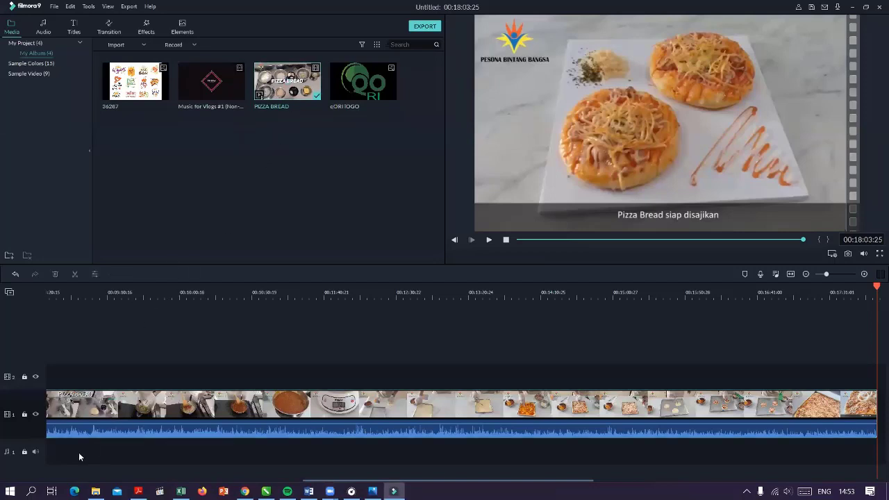
{"action": "left_click", "coordinate": [42, 25]}
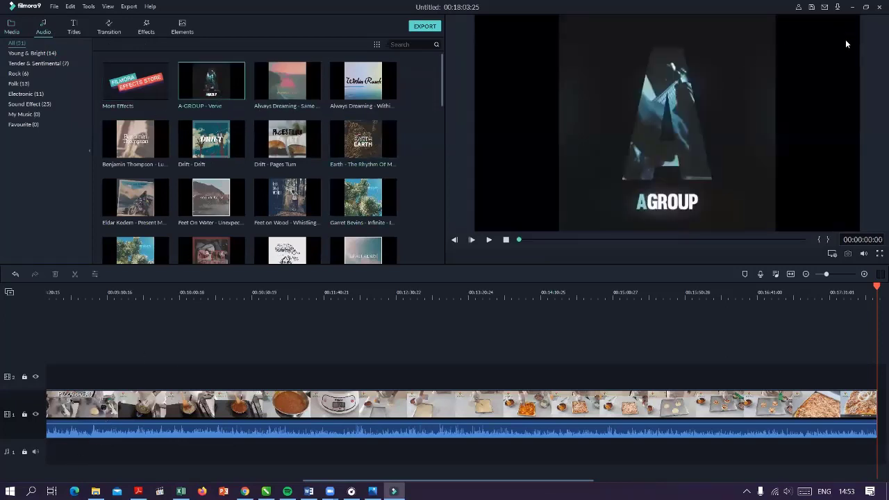
Restart Filmora without saving the current project, and create a new 16:9 (Widescreen) project
{"action": "left_click", "coordinate": [877, 8]}
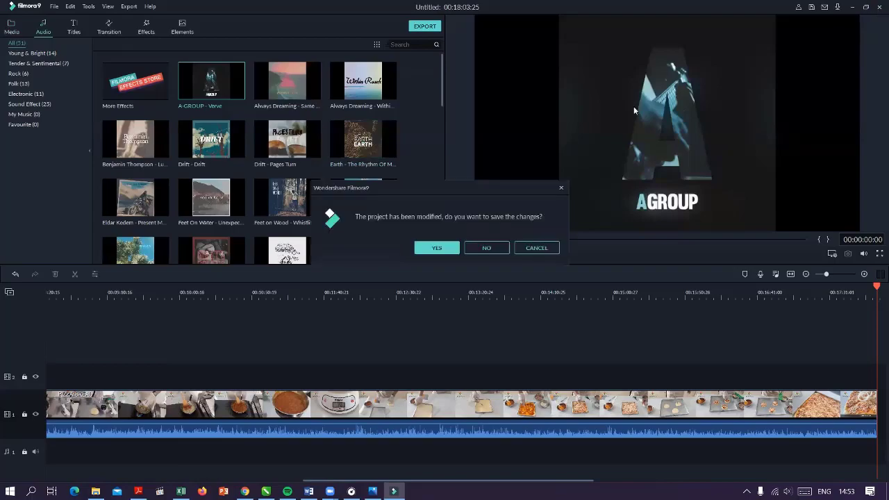
{"action": "left_click", "coordinate": [493, 248]}
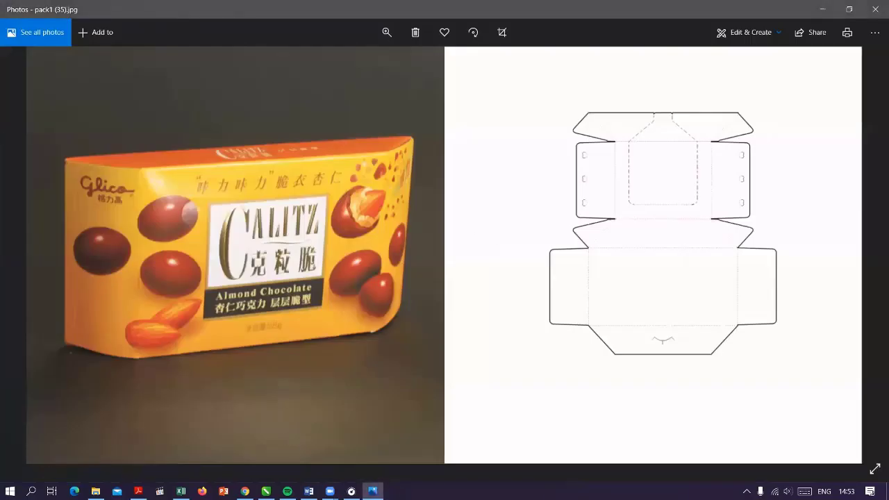
{"action": "left_click", "coordinate": [31, 491]}
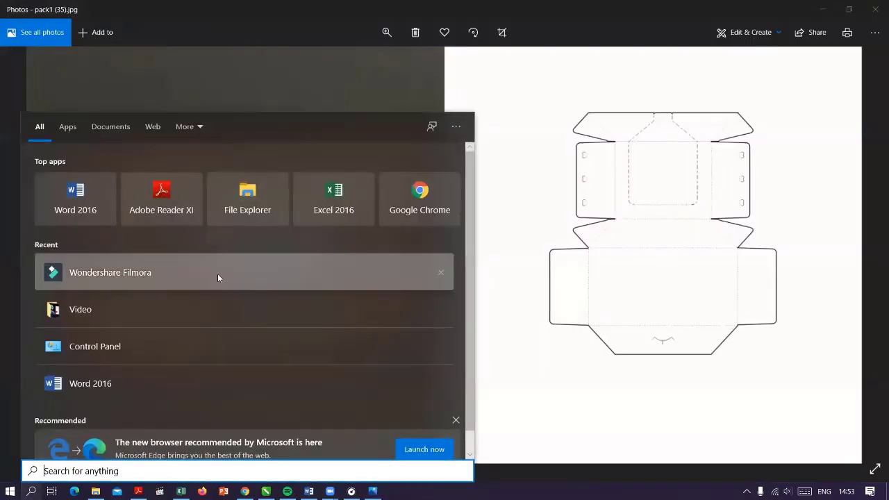
{"action": "left_click", "coordinate": [103, 284]}
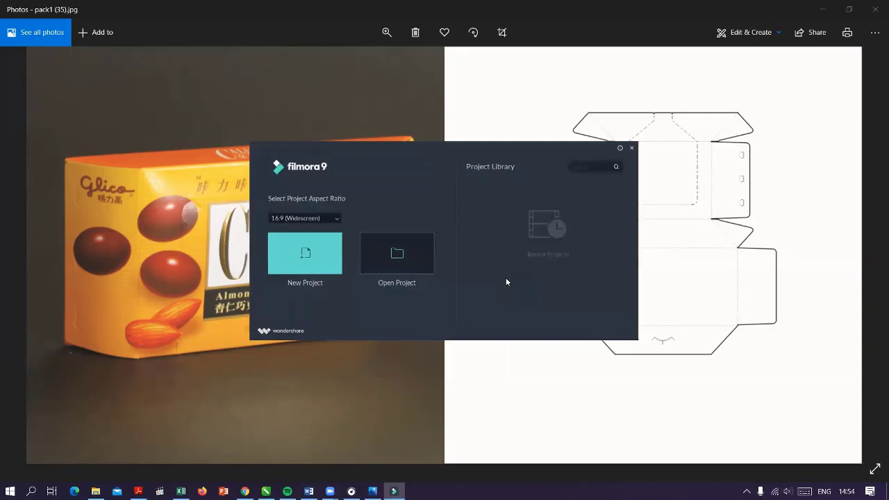
{"action": "left_click", "coordinate": [307, 258]}
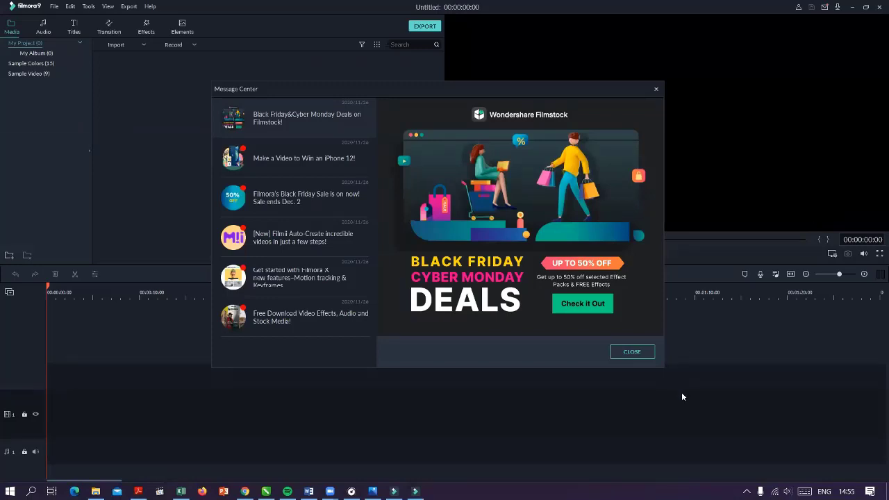
{"action": "left_click", "coordinate": [624, 354]}
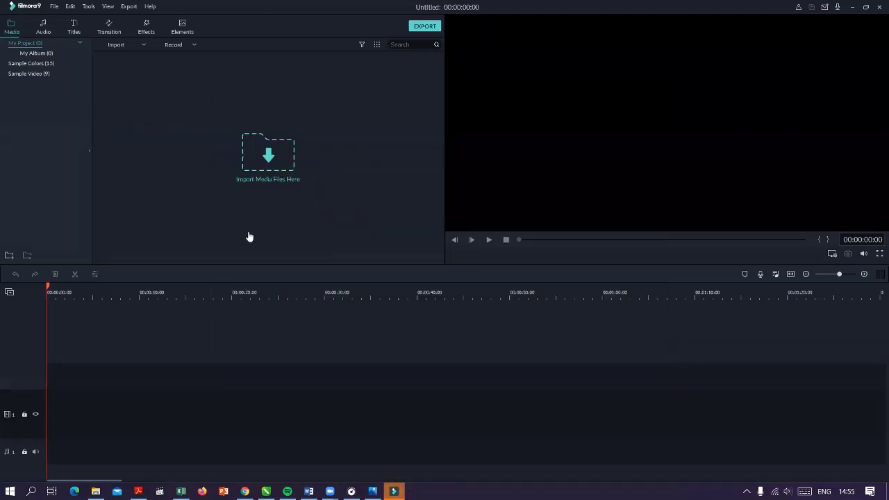
Import Music for Vlogs #1 (Non-Copyrighted Songs).mp4, PIZZA BREAD.mp4 and qORI lOGO.png from the Bahan GL Aplikom folder
{"action": "left_click", "coordinate": [268, 154]}
{"action": "scroll", "coordinate": [179, 179], "scroll_direction": "down", "scroll_amount": 4}
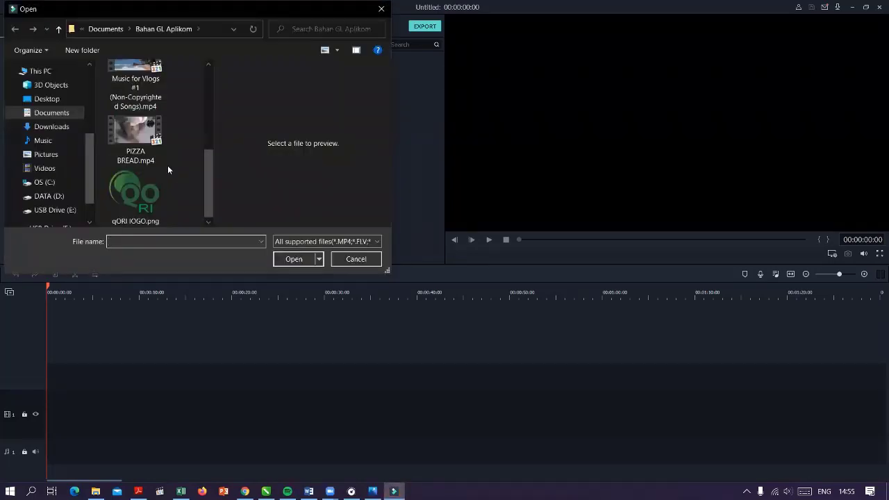
{"action": "scroll", "coordinate": [167, 165], "scroll_direction": "up", "scroll_amount": 1}
{"action": "left_click", "coordinate": [141, 150]}
{"action": "left_click", "coordinate": [135, 205], "text": "ctrl"}
{"action": "scroll", "coordinate": [134, 199], "scroll_direction": "down", "scroll_amount": 1}
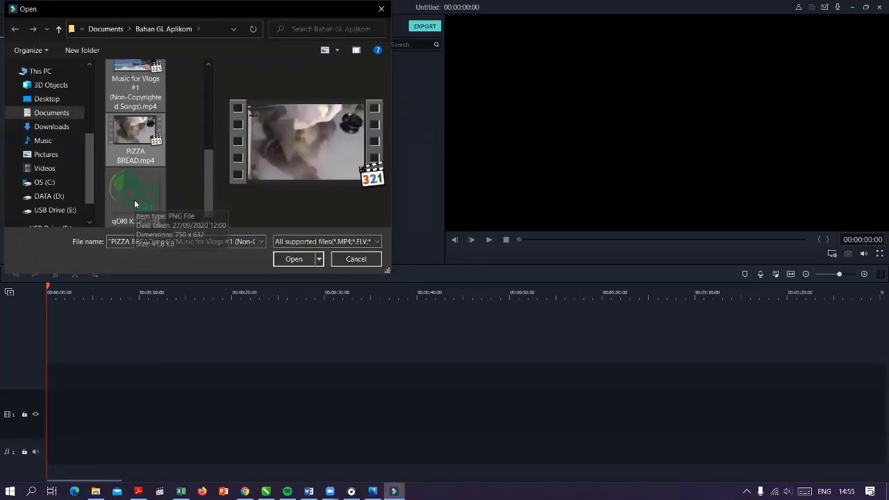
{"action": "left_click", "coordinate": [135, 194], "text": "ctrl"}
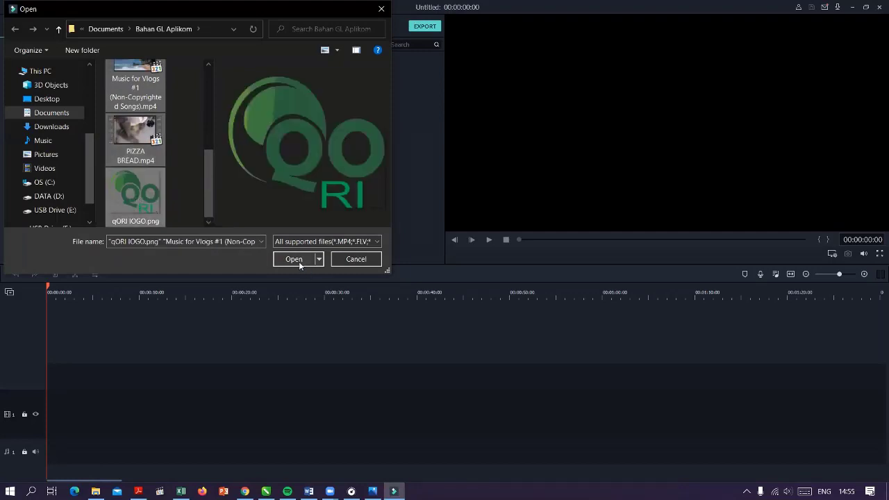
{"action": "left_click", "coordinate": [298, 261]}
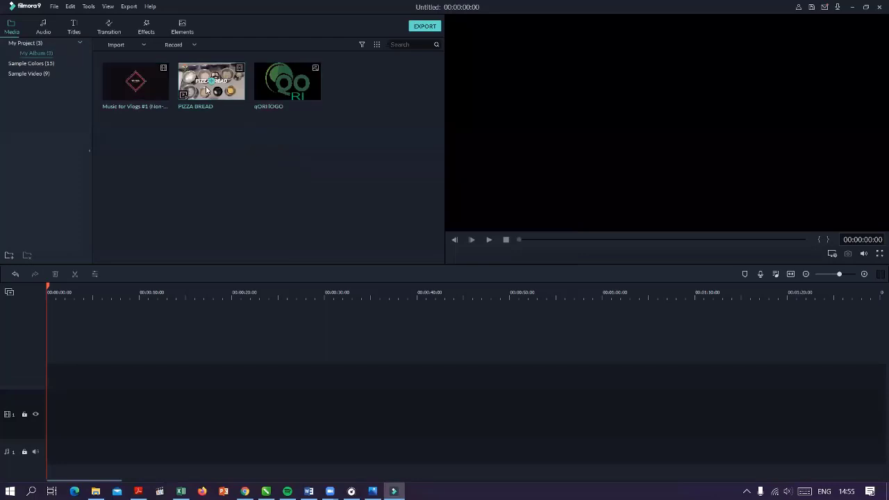
Place PIZZA BREAD at the start of the first video track, matching the project settings to the media
{"action": "left_click_drag", "start_coordinate": [190, 90], "coordinate": [40, 411]}
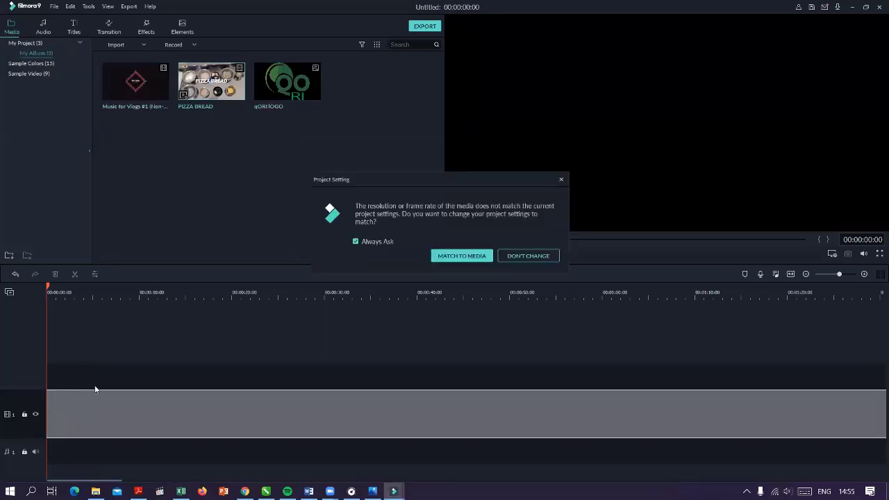
{"action": "left_click", "coordinate": [458, 254]}
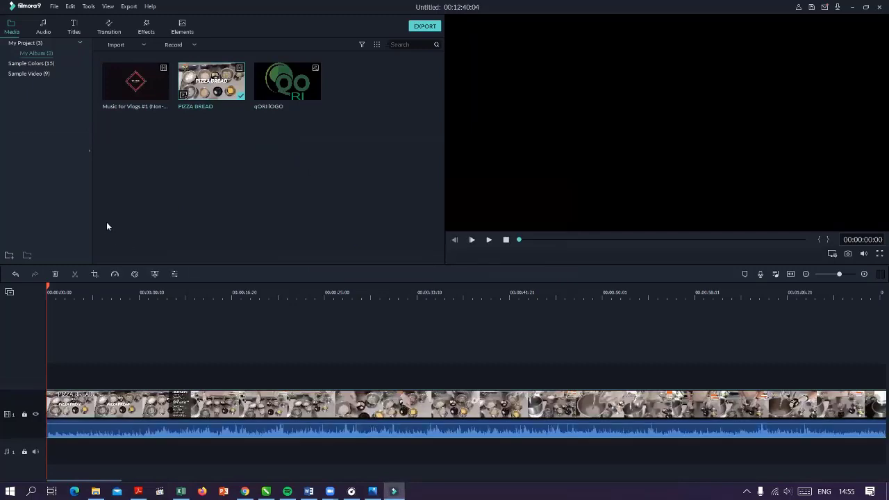
Mute the PIZZA BREAD clip's original audio on the first video track
{"action": "left_click", "coordinate": [42, 29]}
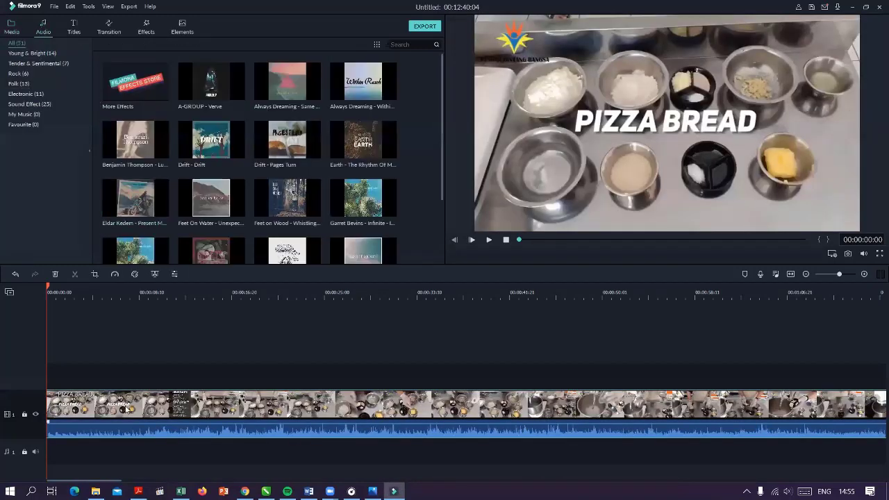
{"action": "right_click", "coordinate": [137, 426]}
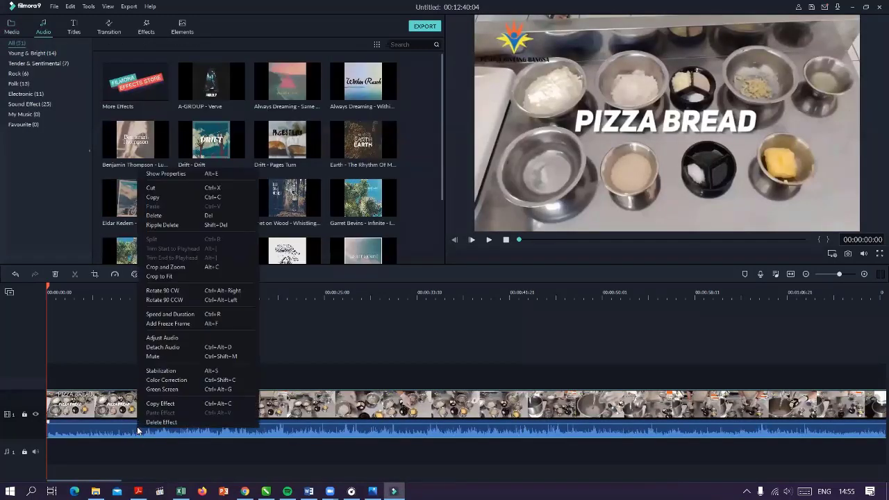
{"action": "left_click", "coordinate": [153, 356]}
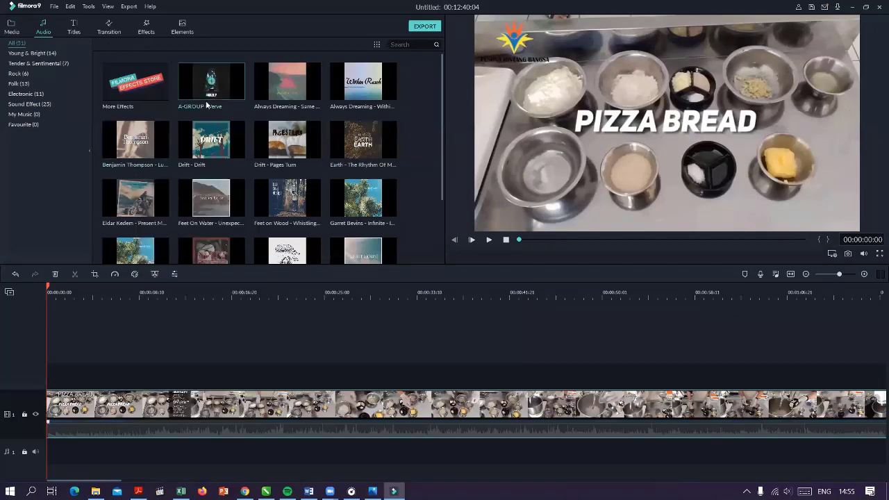
Add Always Dreaming - Same Town Forever from the music library to the start of the first audio track
{"action": "left_click", "coordinate": [293, 84]}
{"action": "left_click_drag", "start_coordinate": [194, 334], "coordinate": [92, 436]}
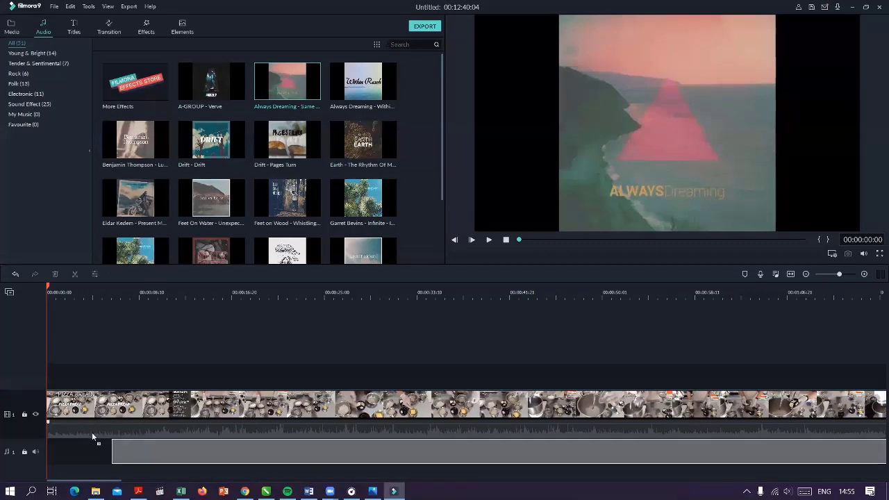
{"action": "left_click_drag", "start_coordinate": [39, 443], "coordinate": [40, 443]}
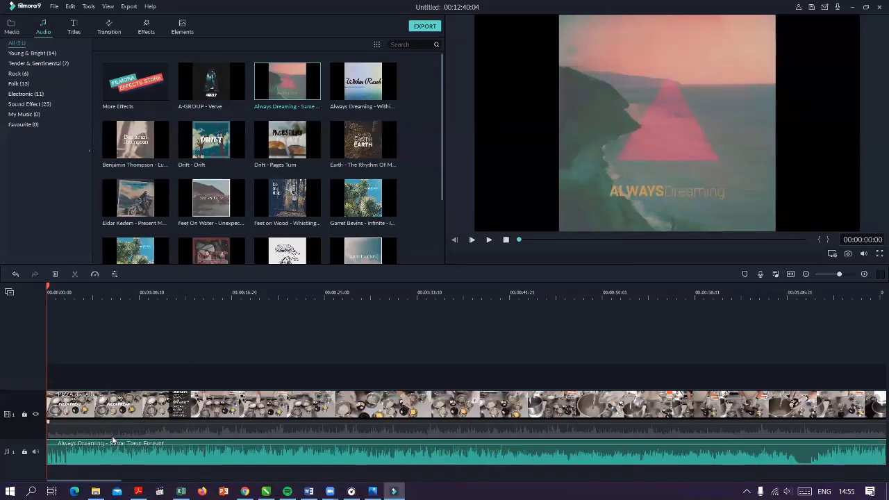
{"action": "left_click", "coordinate": [133, 368]}
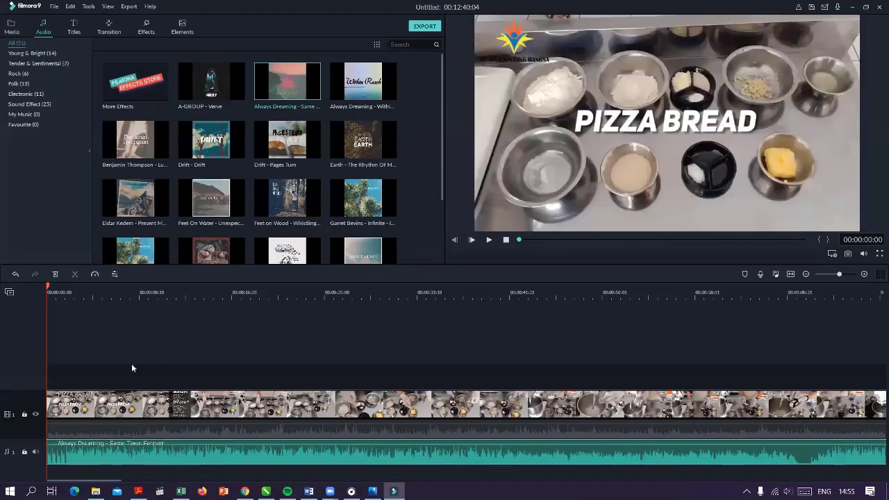
Play back the opening of the video to check how the background music sounds with the muted clip
{"action": "left_click", "coordinate": [489, 240]}
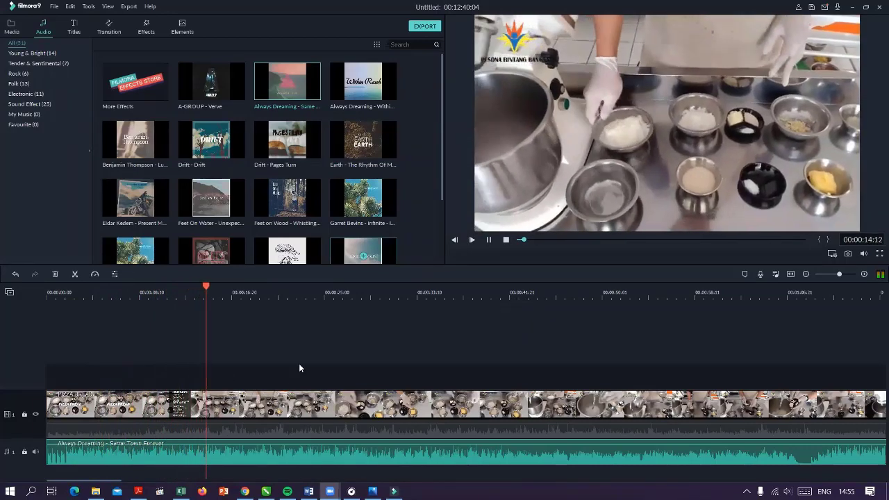
{"action": "left_click_drag", "start_coordinate": [245, 288], "coordinate": [115, 287]}
{"action": "left_click", "coordinate": [299, 296]}
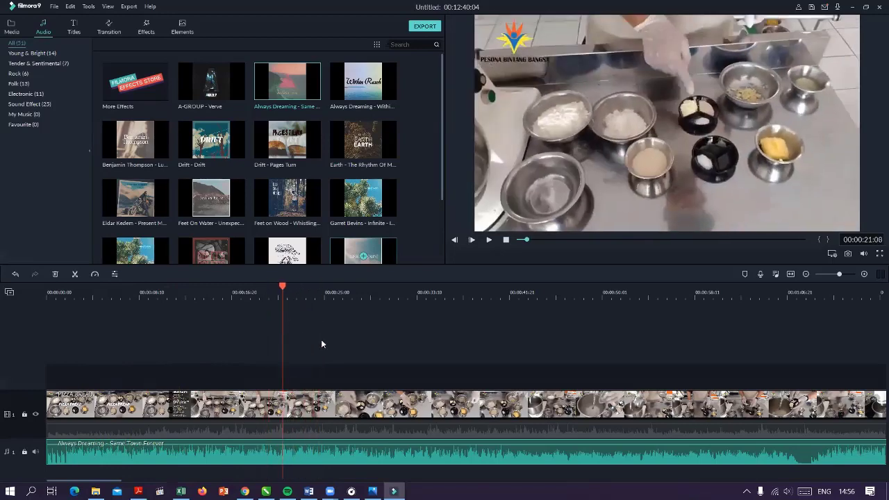
{"action": "left_click", "coordinate": [488, 239]}
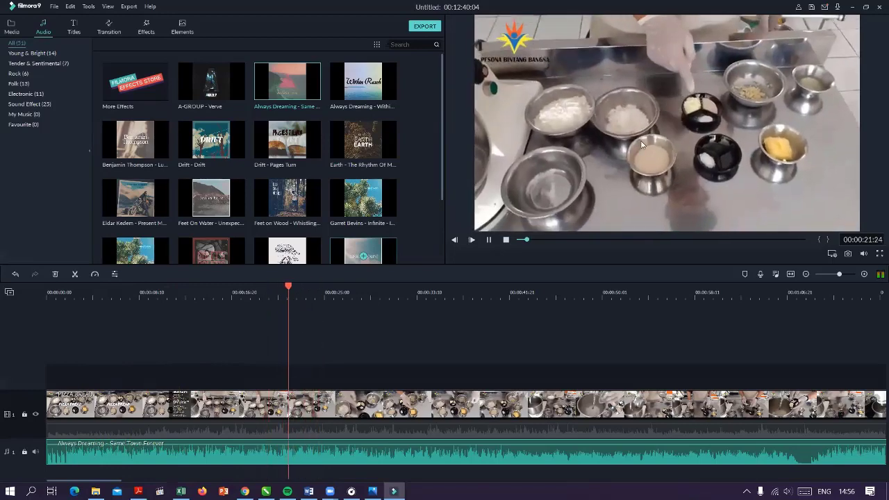
{"action": "left_click", "coordinate": [490, 241]}
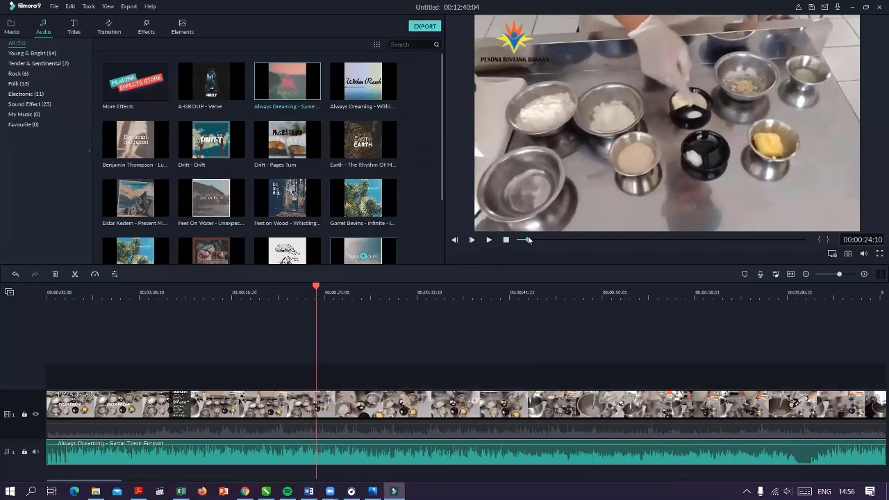
Record a microphone voiceover of about 26 seconds onto the timeline, starting at 00:00:13:05 with the Mute option enabled
{"action": "left_click", "coordinate": [760, 275]}
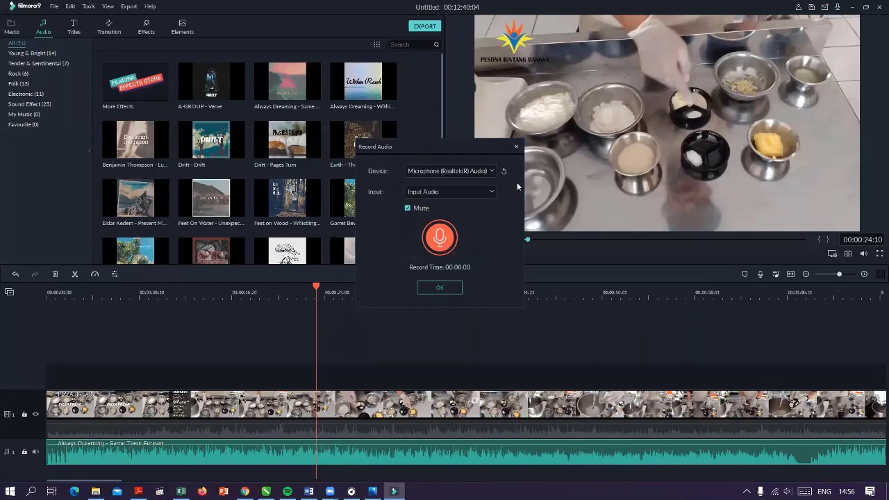
{"action": "left_click", "coordinate": [517, 147]}
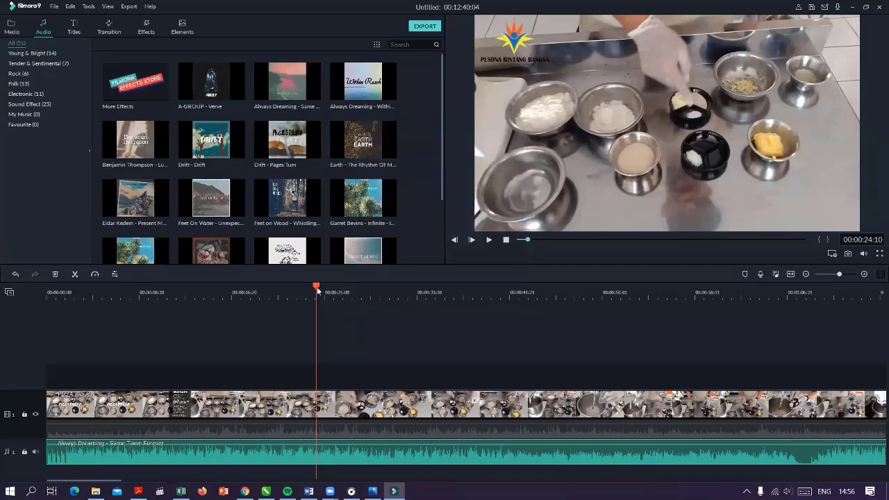
{"action": "left_click_drag", "start_coordinate": [316, 287], "coordinate": [192, 294]}
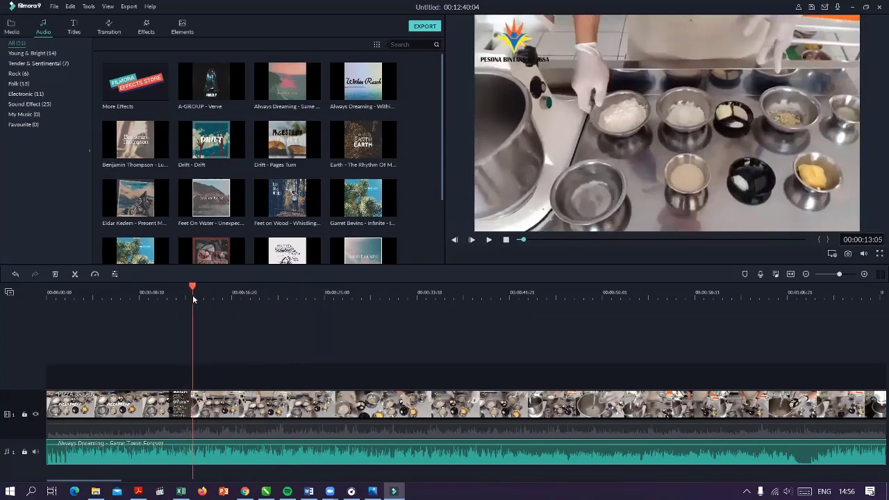
{"action": "left_click", "coordinate": [760, 274]}
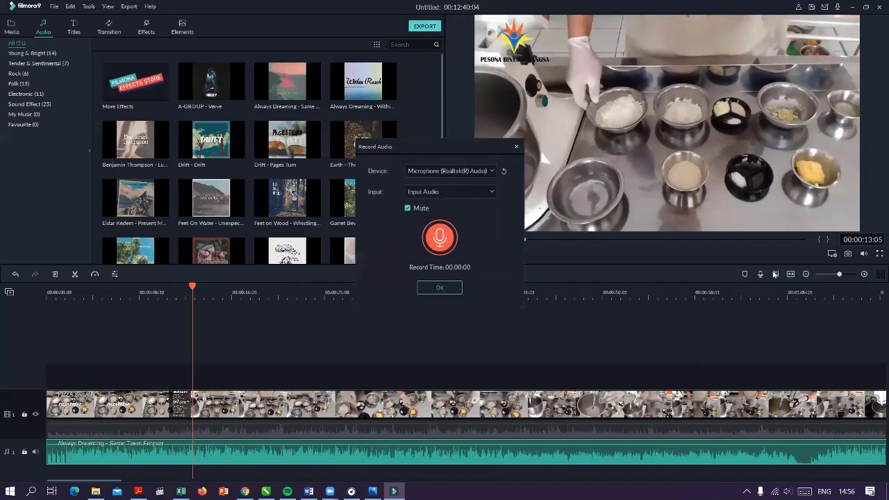
{"action": "left_click", "coordinate": [440, 239]}
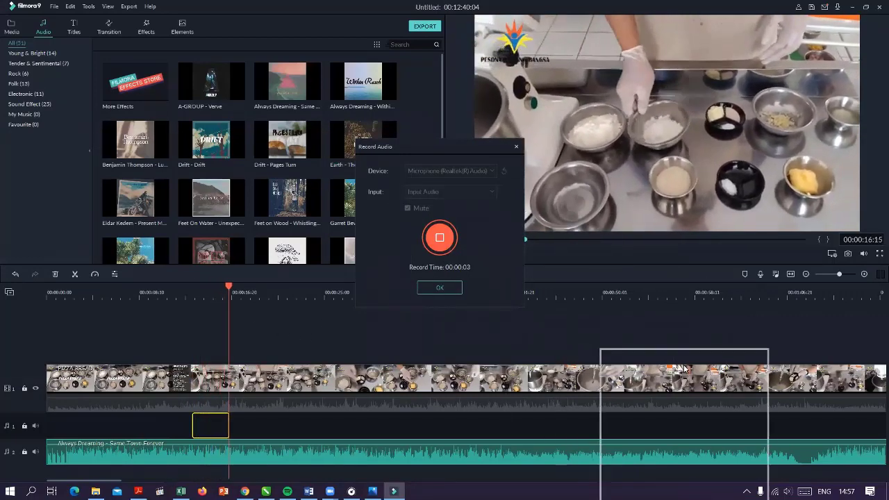
{"action": "left_click_drag", "start_coordinate": [436, 148], "coordinate": [683, 364]}
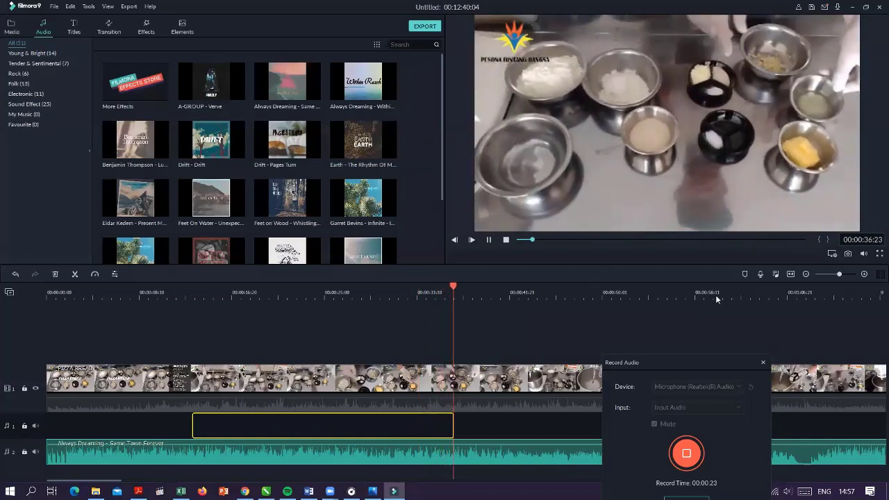
{"action": "left_click", "coordinate": [687, 457]}
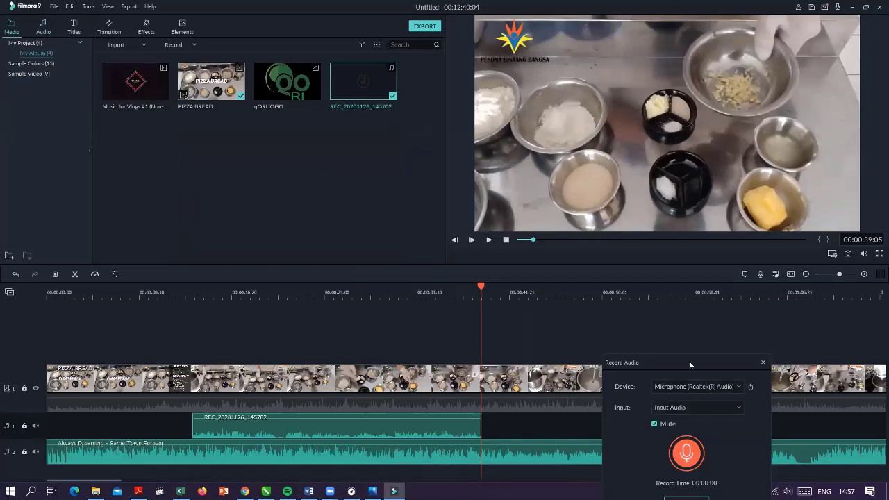
{"action": "left_click_drag", "start_coordinate": [689, 364], "coordinate": [659, 232]}
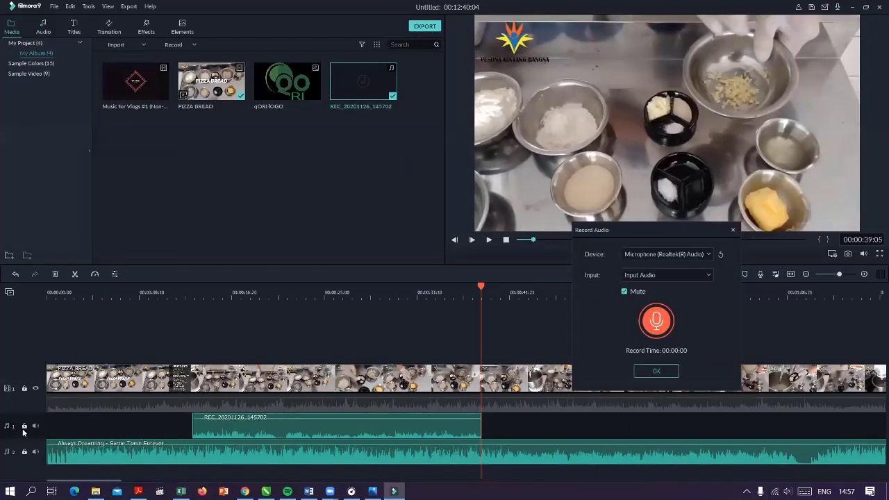
{"action": "left_click", "coordinate": [657, 370]}
Lower the Always Dreaming music's volume while playing the voiceover section, and set the system volume to 72
{"action": "left_click_drag", "start_coordinate": [482, 287], "coordinate": [192, 315]}
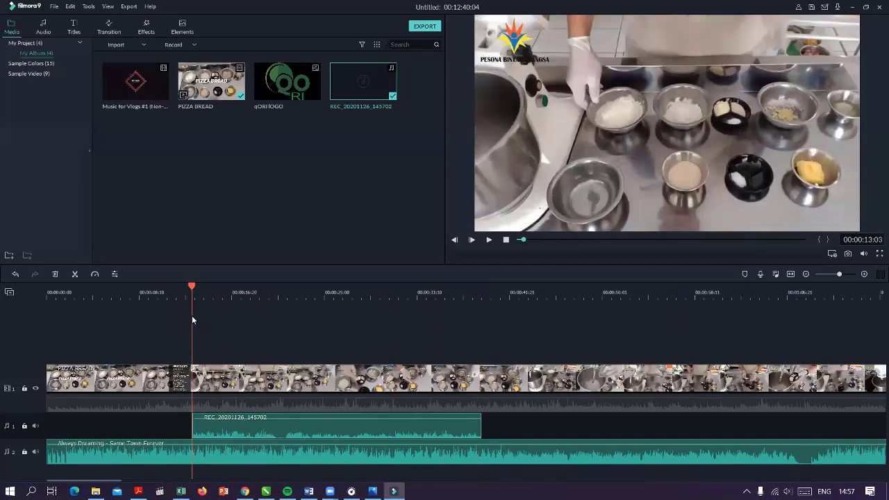
{"action": "left_click", "coordinate": [488, 240]}
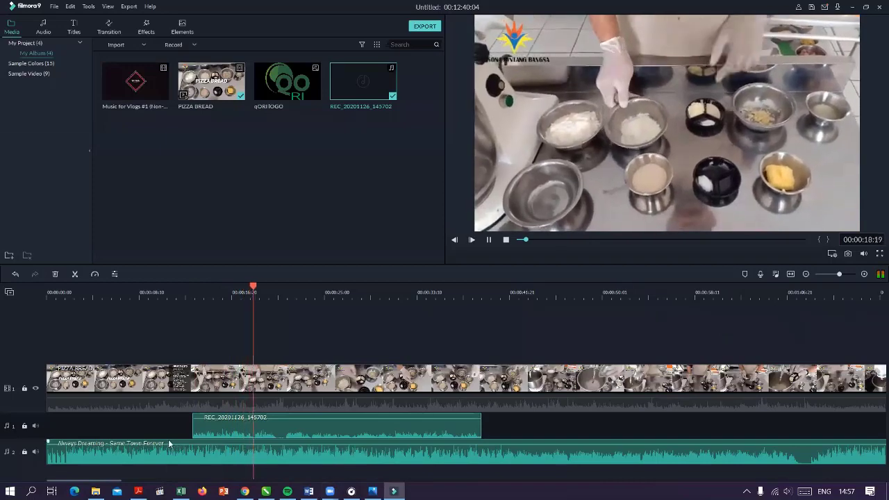
{"action": "left_click_drag", "start_coordinate": [167, 452], "coordinate": [165, 450]}
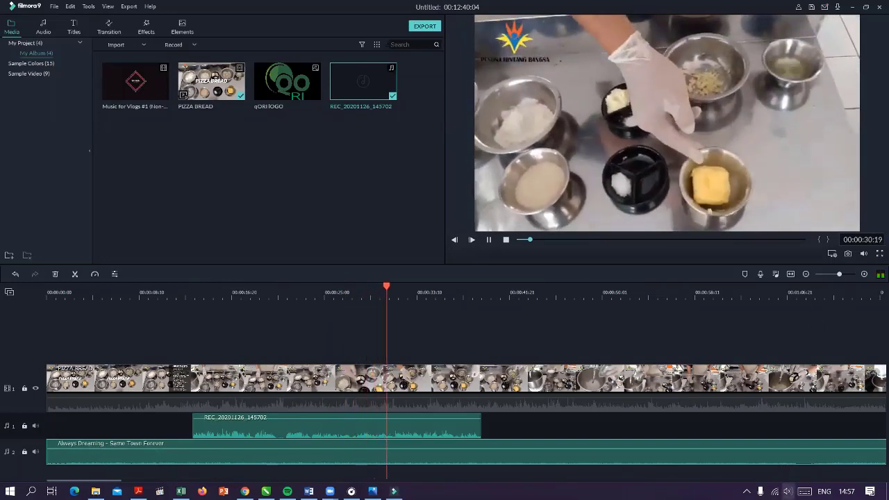
{"action": "left_click", "coordinate": [787, 491]}
{"action": "left_click_drag", "start_coordinate": [798, 467], "coordinate": [816, 469]}
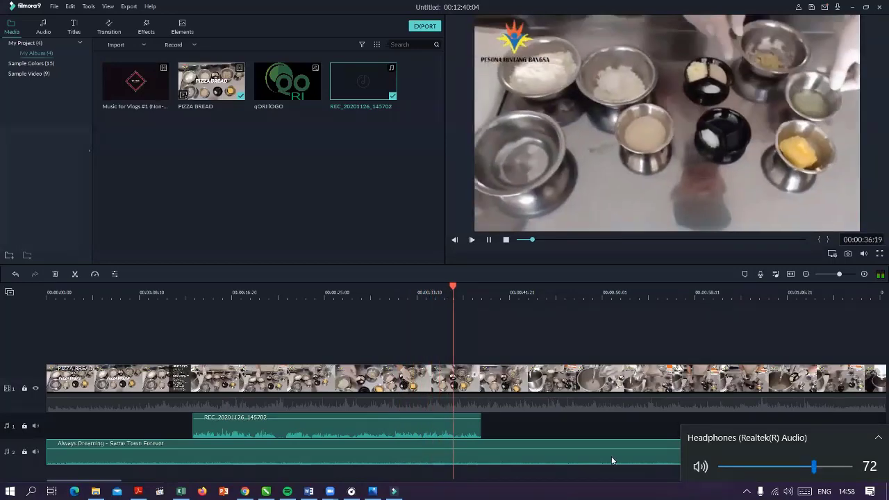
Replay the voiceover section from 00:00:16:05 to check the balance between voice and music
{"action": "left_click", "coordinate": [467, 287]}
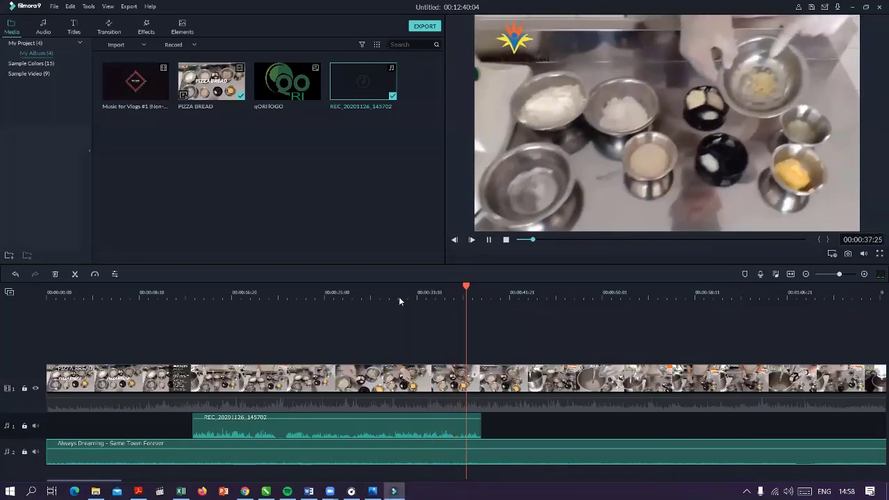
{"action": "left_click_drag", "start_coordinate": [437, 300], "coordinate": [406, 300]}
{"action": "left_click", "coordinate": [207, 310]}
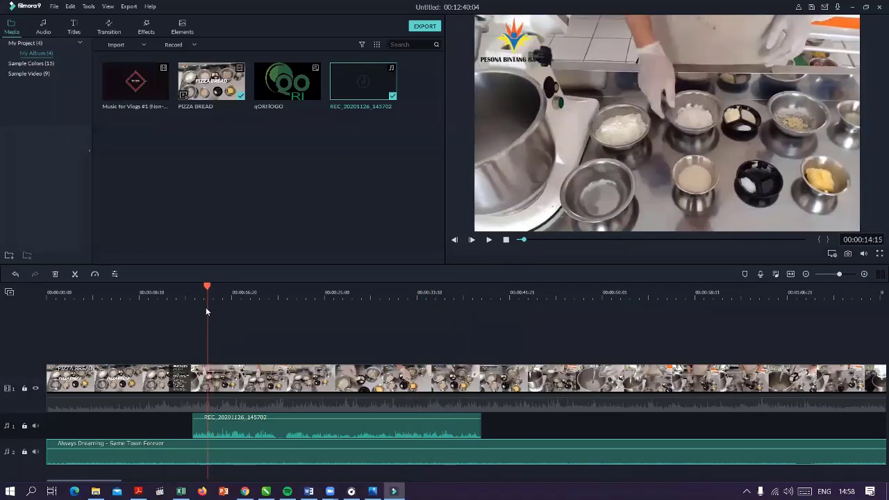
{"action": "left_click", "coordinate": [277, 311]}
{"action": "left_click", "coordinate": [224, 309]}
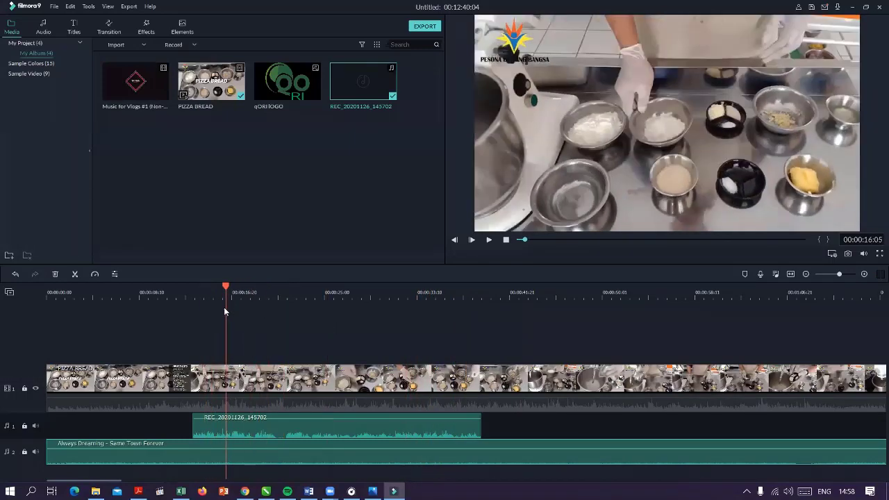
{"action": "left_click", "coordinate": [489, 240]}
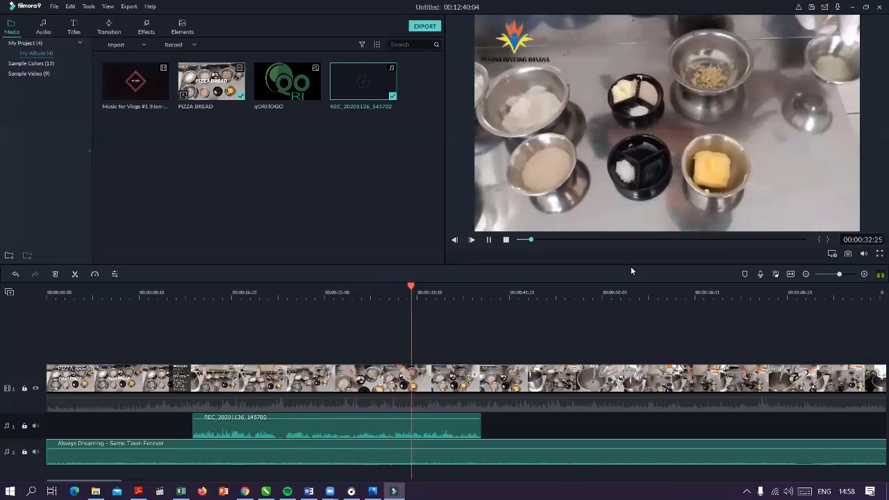
{"action": "left_click", "coordinate": [505, 240]}
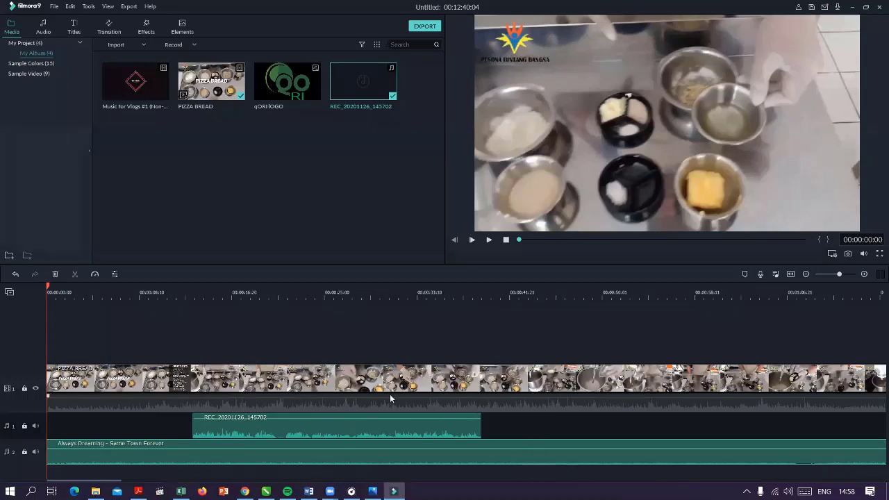
Shift the voice recording slightly later on the first audio track, to start at about 14 seconds
{"action": "mouse_move", "coordinate": [356, 428]}
{"action": "left_mouse_down"}
{"action": "mouse_move", "coordinate": [322, 425]}
{"action": "mouse_move", "coordinate": [370, 433]}
{"action": "left_mouse_up"}
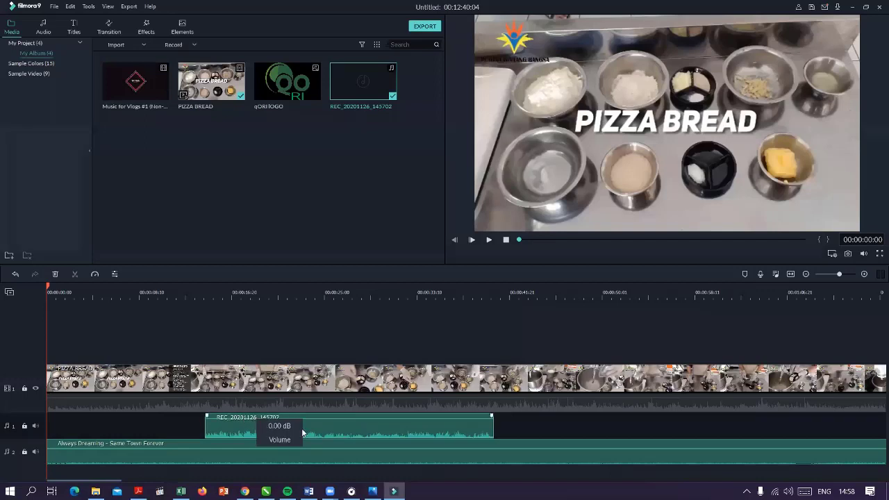
{"action": "left_click_drag", "start_coordinate": [302, 432], "coordinate": [298, 432]}
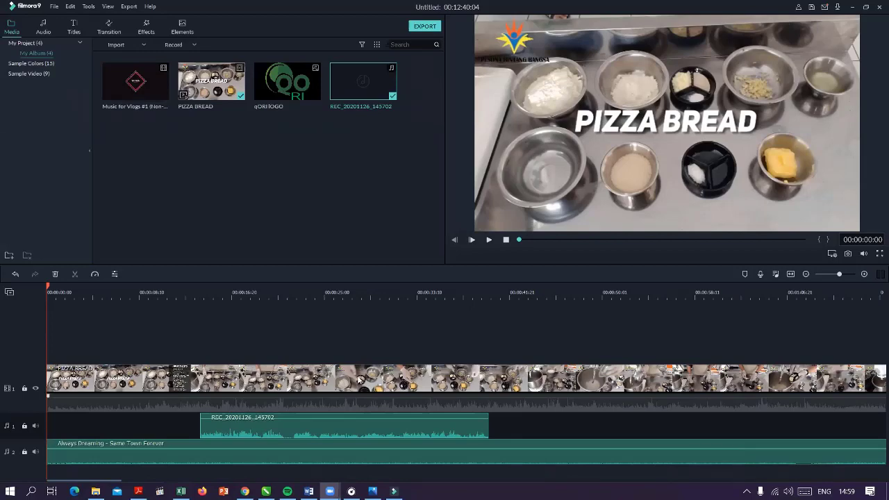
Lower the PIZZA BREAD clip's own audio level to about -7.25 dB on the timeline
{"action": "left_click", "coordinate": [43, 28]}
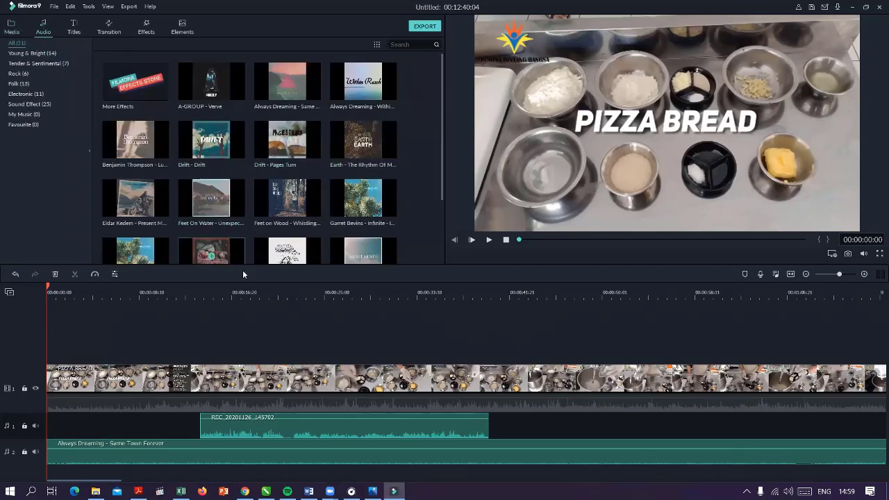
{"action": "left_click", "coordinate": [159, 399]}
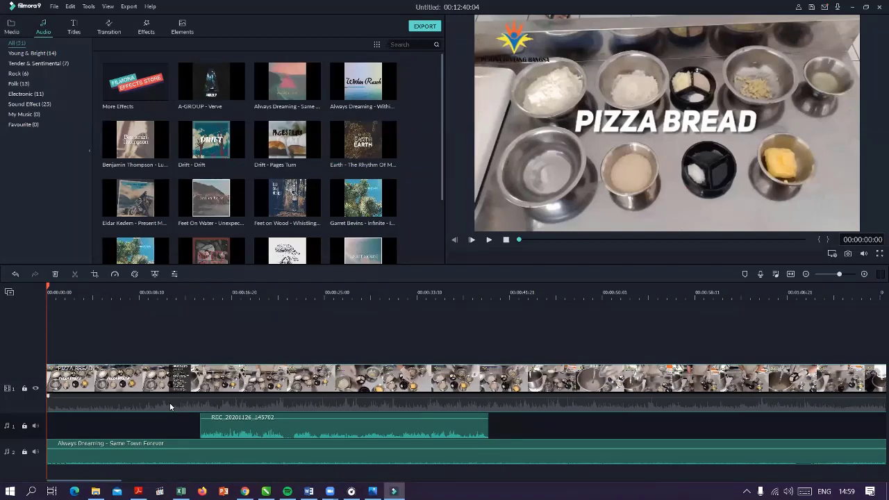
{"action": "right_click", "coordinate": [139, 393]}
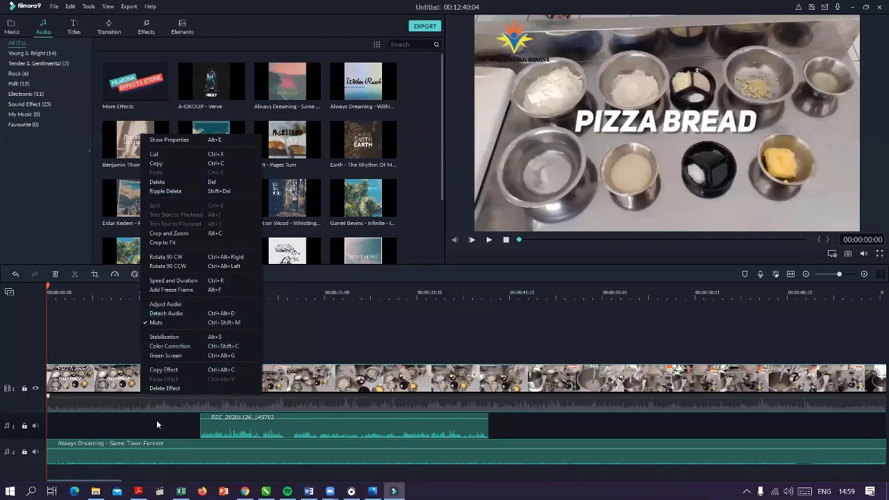
{"action": "left_click", "coordinate": [130, 398]}
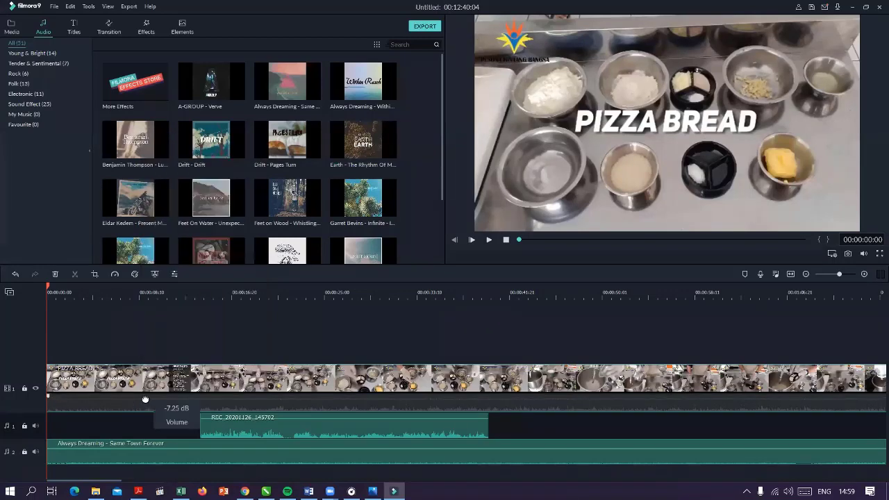
{"action": "left_click_drag", "start_coordinate": [139, 397], "coordinate": [139, 396]}
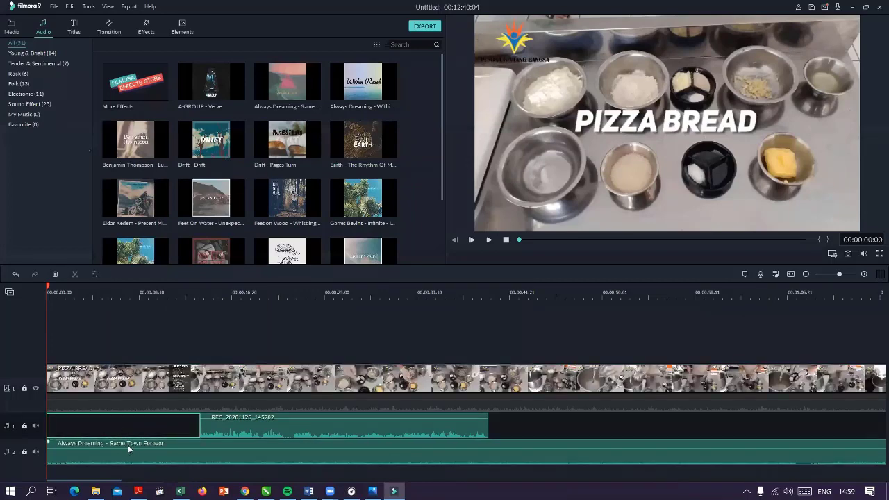
{"action": "left_click", "coordinate": [92, 399]}
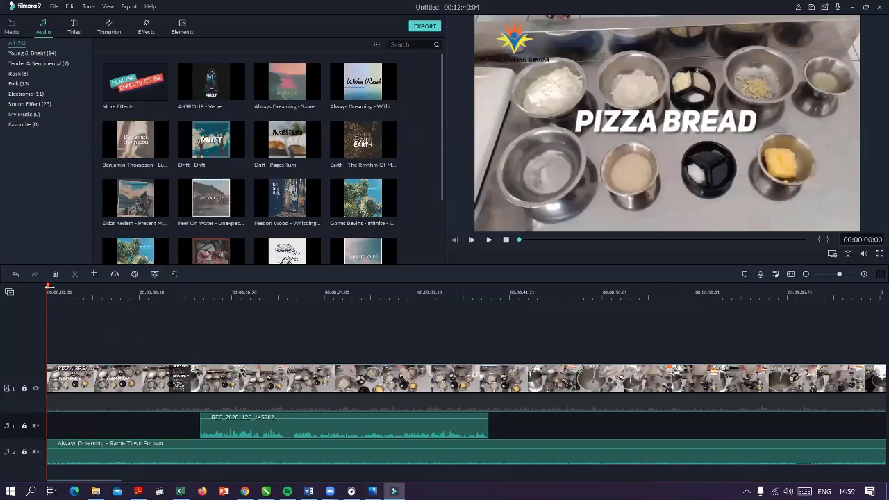
Delete the voice recording and the Always Dreaming music from the two audio tracks, and undo both deletions
{"action": "scroll", "coordinate": [49, 285], "scroll_direction": "up", "scroll_amount": 2}
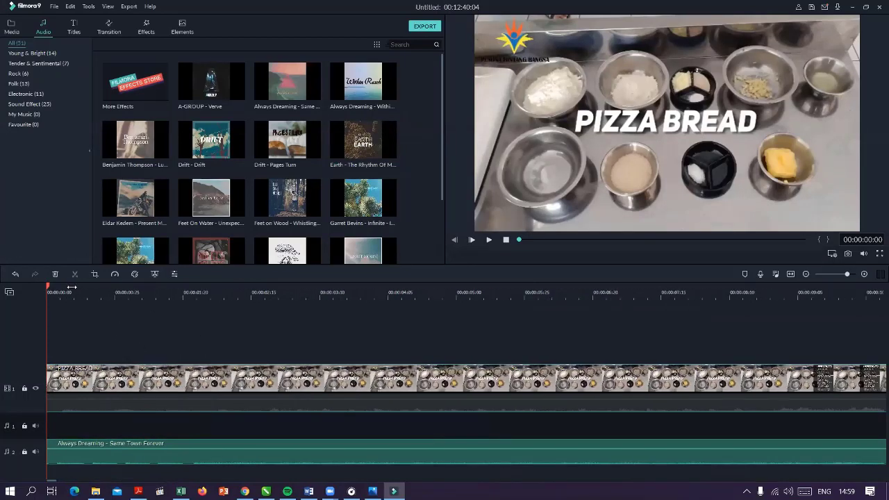
{"action": "scroll", "coordinate": [83, 333], "scroll_direction": "up", "scroll_amount": 1}
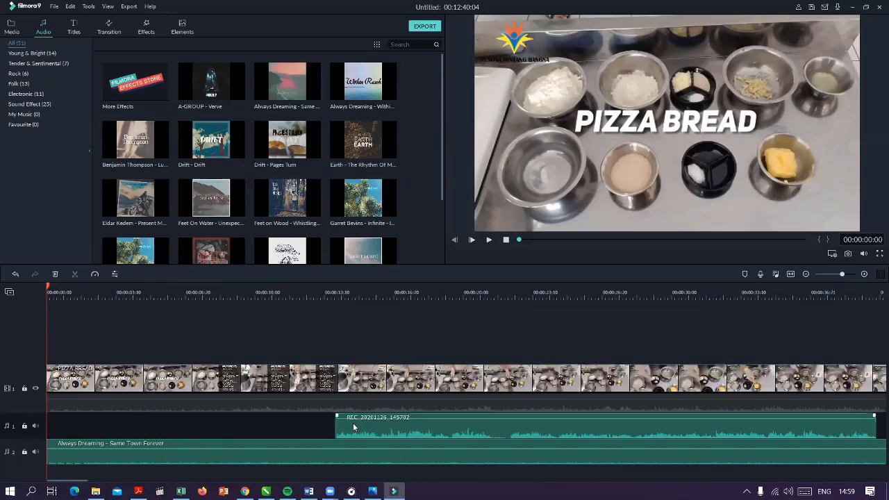
{"action": "key", "text": "Delete"}
{"action": "left_click", "coordinate": [173, 449]}
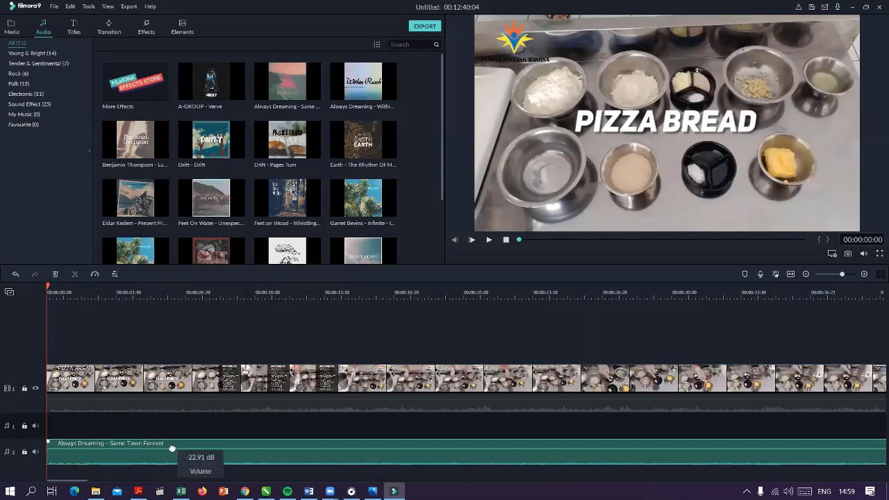
{"action": "key", "text": "Delete"}
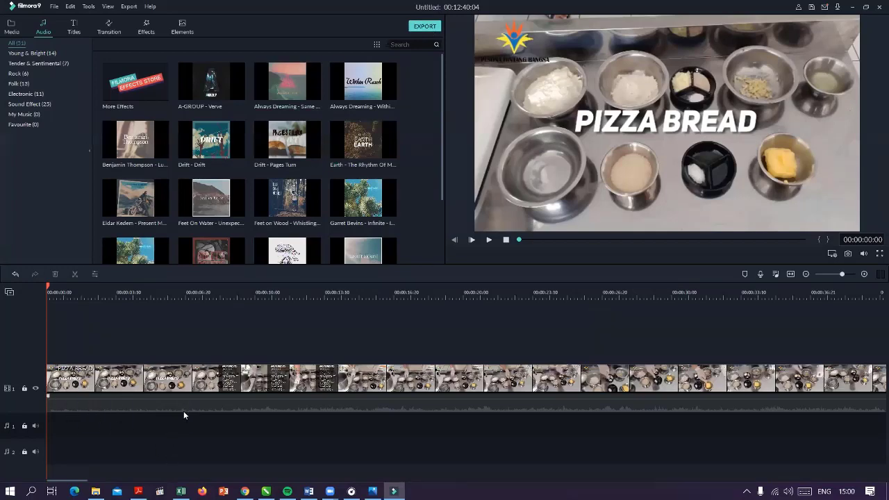
{"action": "left_click_drag", "start_coordinate": [183, 429], "coordinate": [185, 431]}
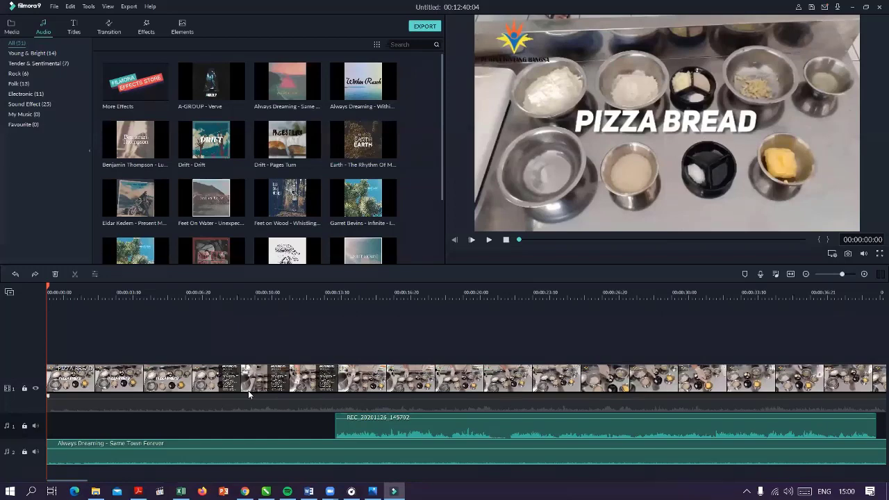
Delete the PIZZA BREAD clip from the video track and undo the deletion
{"action": "mouse_move", "coordinate": [248, 401]}
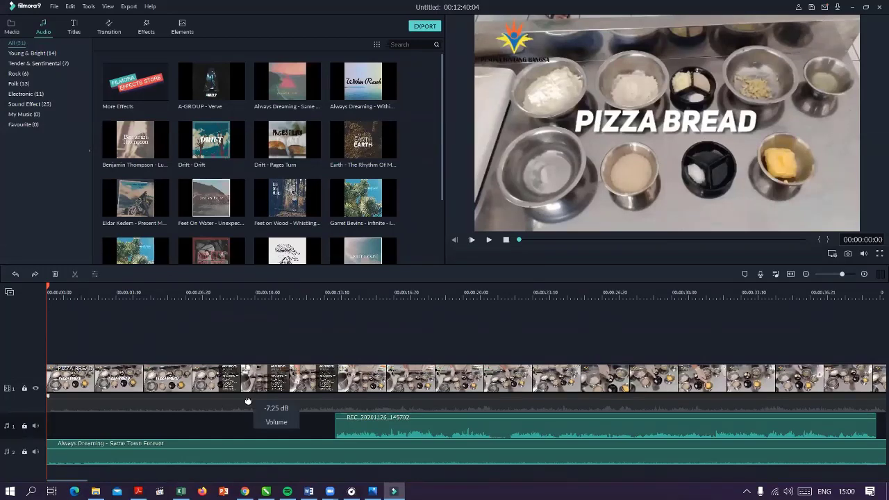
{"action": "left_click", "coordinate": [181, 403]}
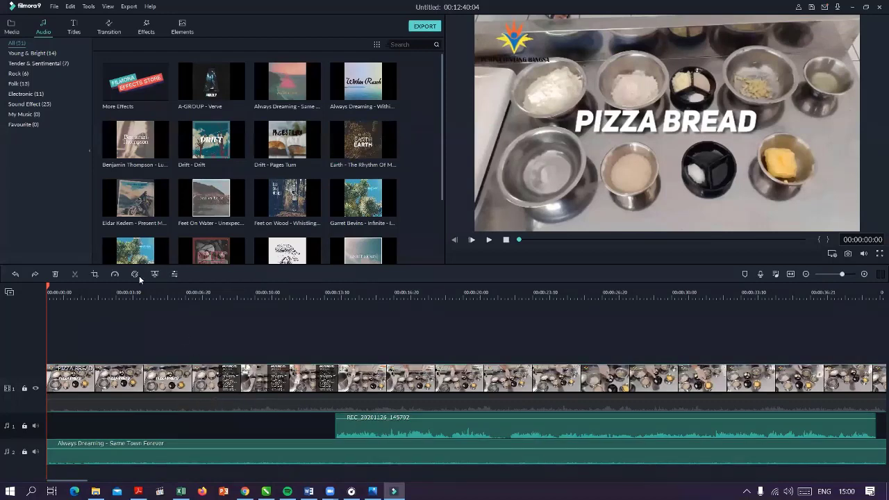
{"action": "right_click", "coordinate": [242, 402]}
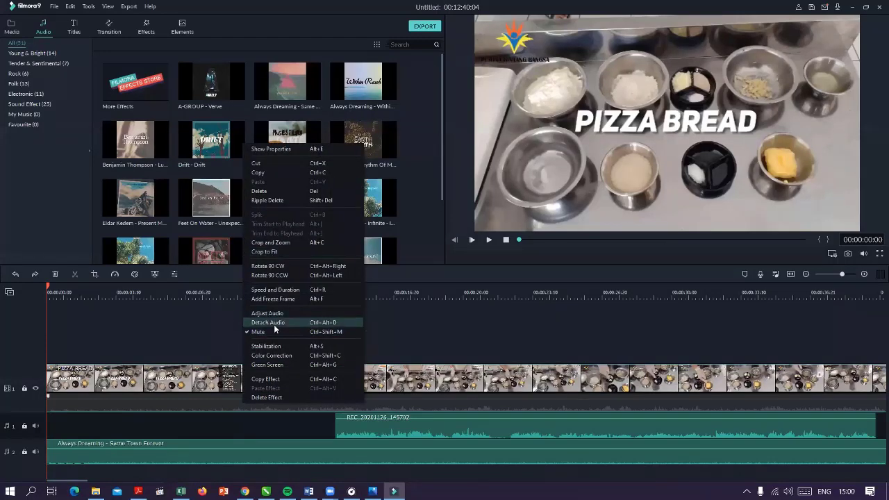
{"action": "left_click", "coordinate": [275, 194]}
{"action": "key", "text": "ctrl+z"}
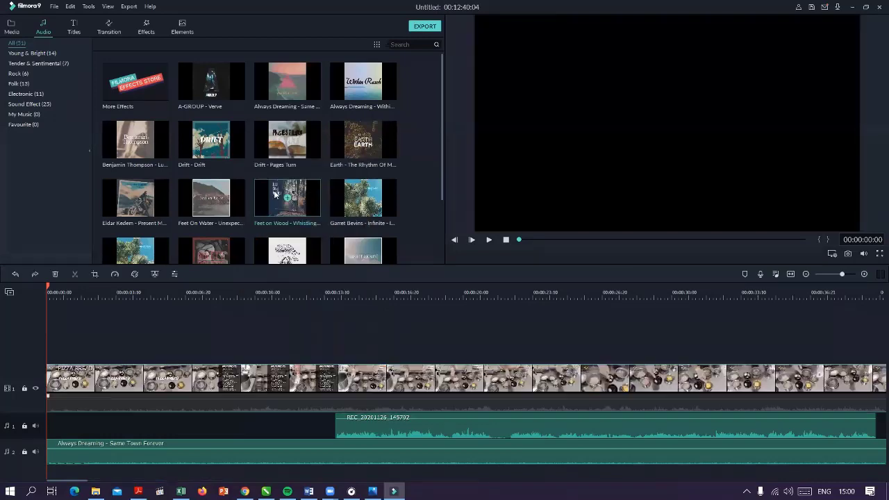
{"action": "left_click", "coordinate": [34, 401]}
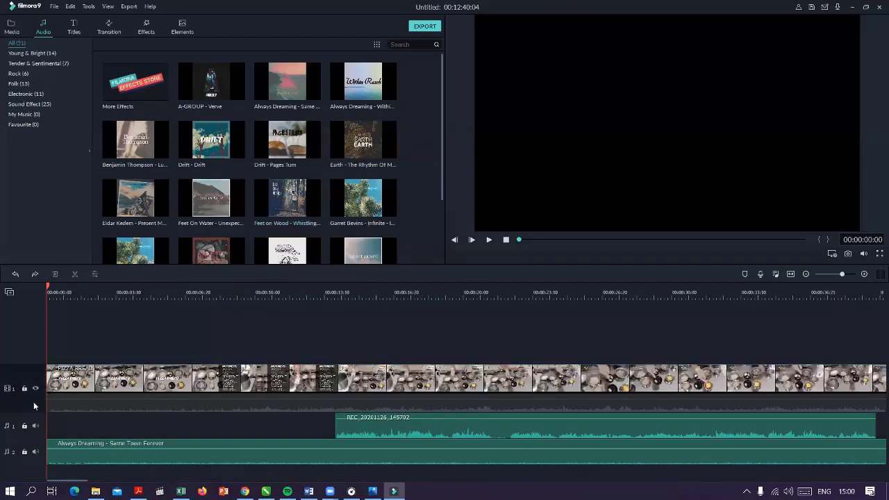
{"action": "left_click", "coordinate": [75, 410]}
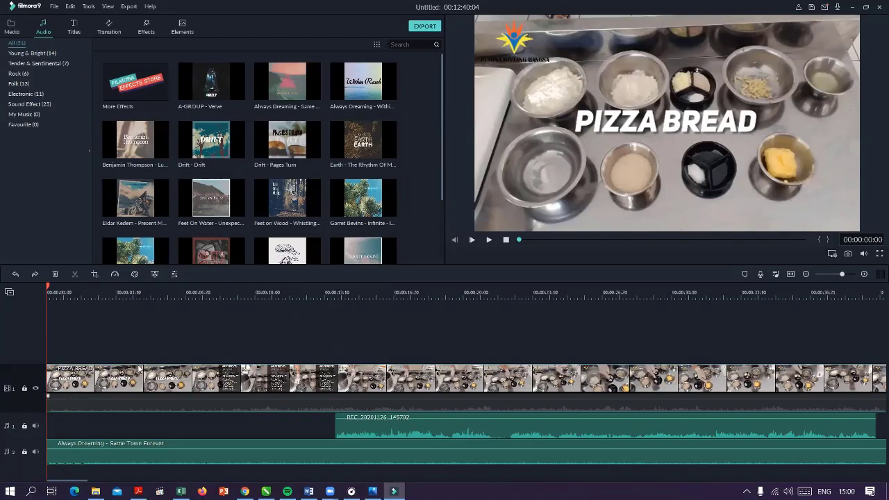
Lock and unlock the PIZZA BREAD video track repeatedly, and hide its picture while it is locked
{"action": "left_click", "coordinate": [25, 388]}
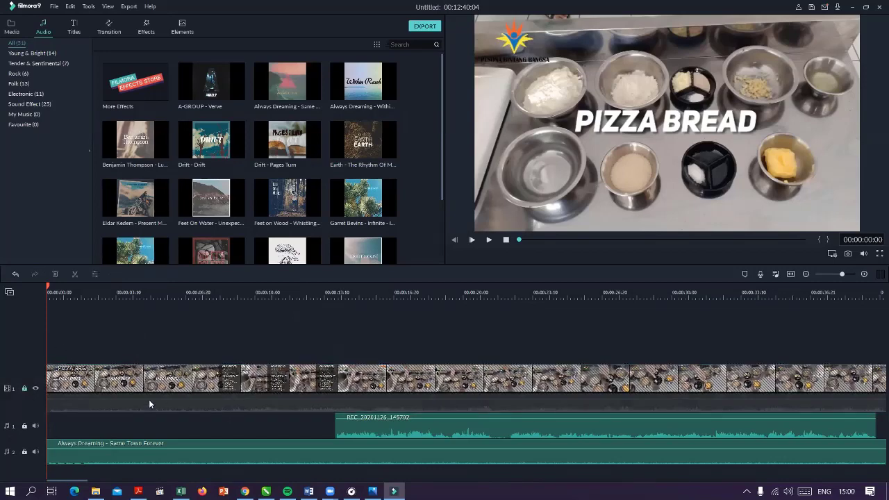
{"action": "left_click", "coordinate": [25, 388]}
{"action": "left_click", "coordinate": [25, 388]}
{"action": "left_click", "coordinate": [24, 388]}
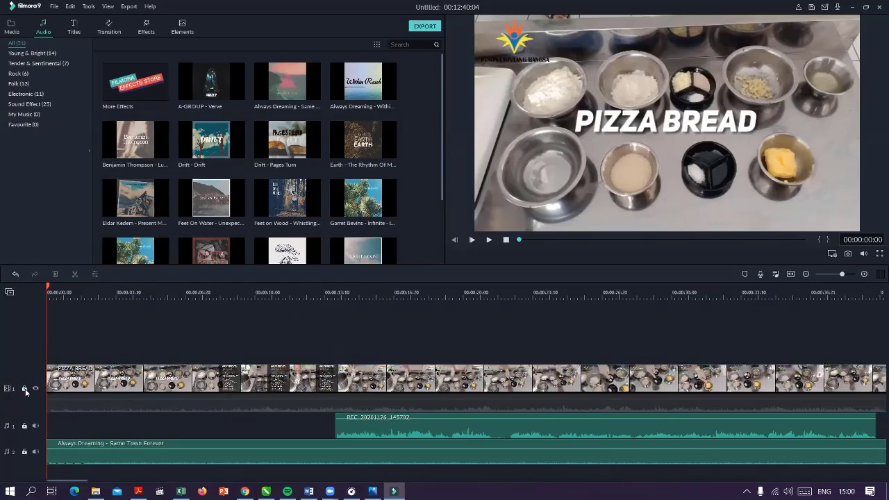
{"action": "left_click", "coordinate": [25, 389]}
{"action": "left_click", "coordinate": [24, 388]}
{"action": "left_click", "coordinate": [24, 389]}
{"action": "left_click", "coordinate": [35, 388]}
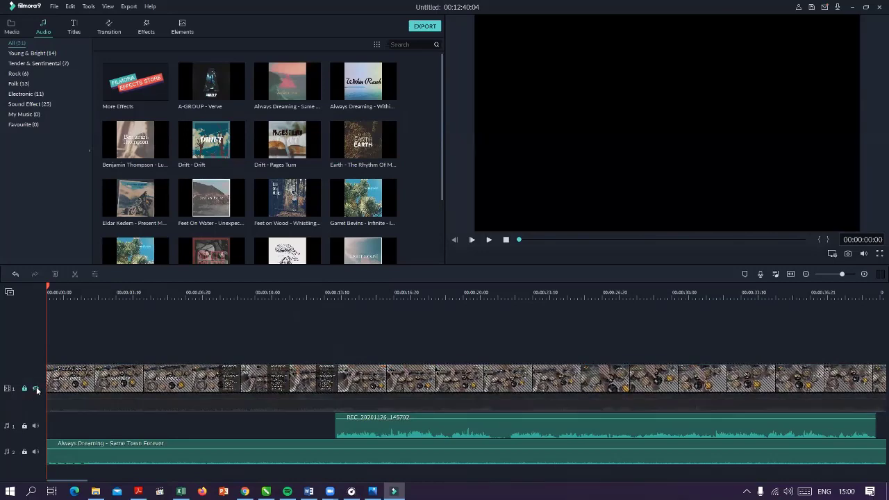
Unlock the video track, move the PIZZA BREAD clip up to a second video track and undo the move
{"action": "left_click", "coordinate": [24, 388]}
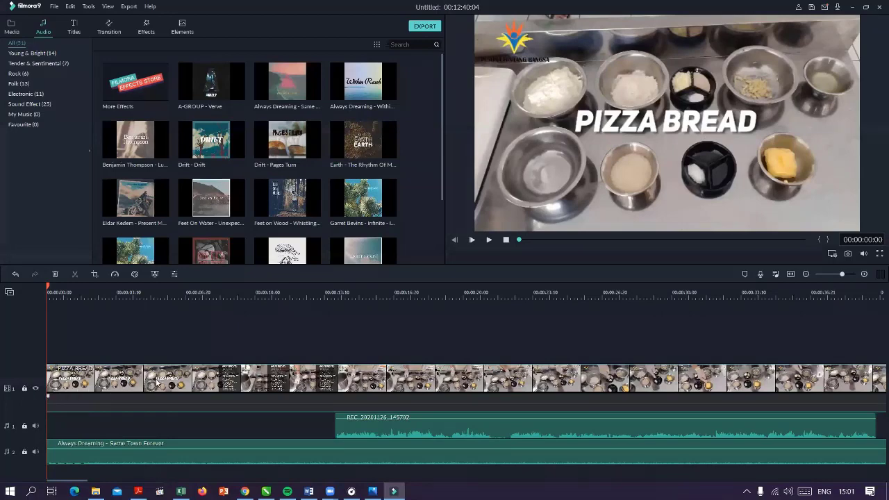
{"action": "left_click_drag", "start_coordinate": [159, 384], "coordinate": [148, 347]}
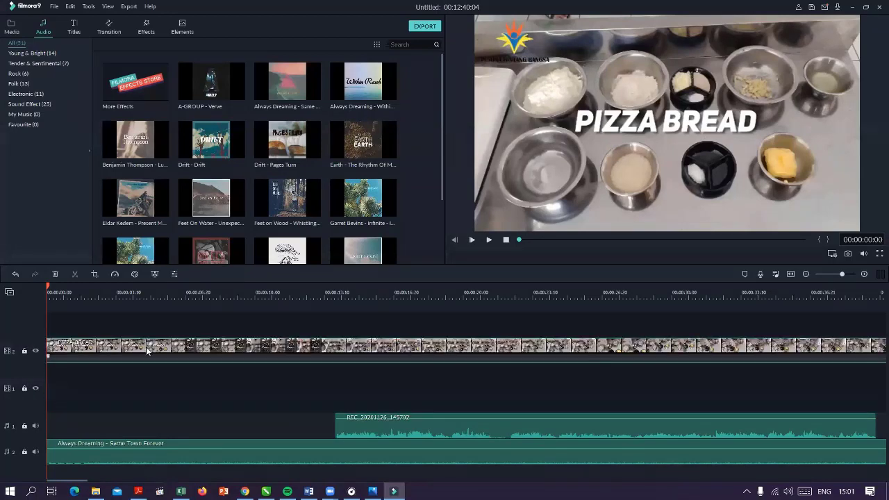
{"action": "key", "text": "ctrl+z"}
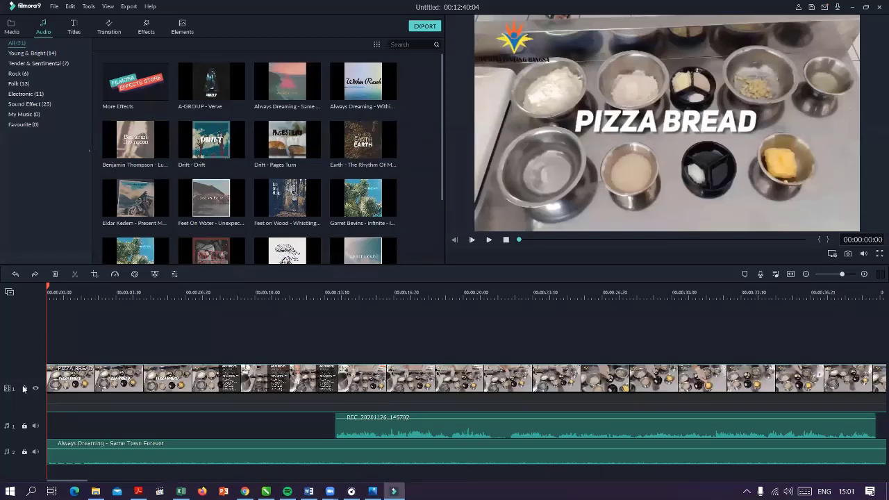
Review the PIZZA BREAD clip's audio settings and close them without making changes
{"action": "double_click", "coordinate": [81, 393]}
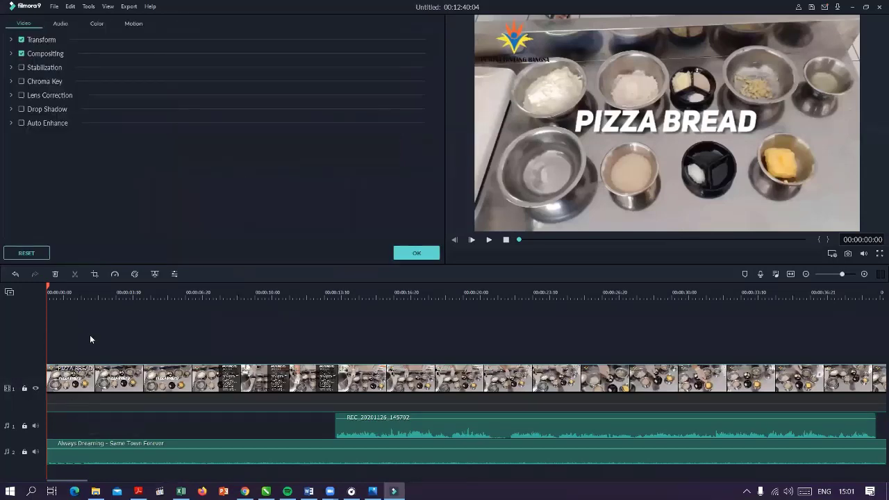
{"action": "left_click", "coordinate": [61, 23]}
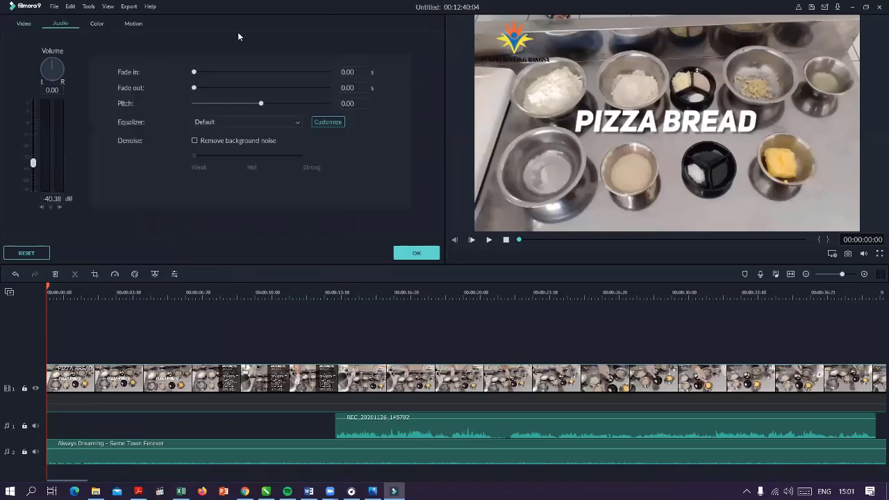
{"action": "left_click", "coordinate": [421, 253]}
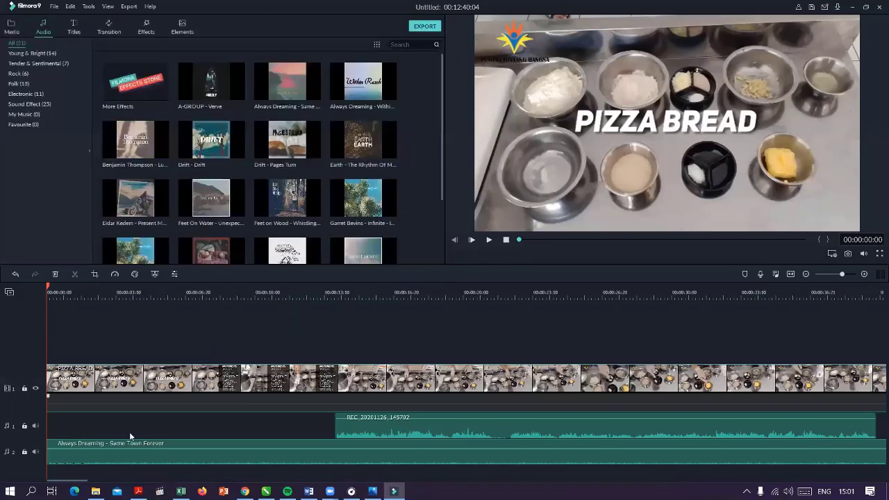
Move the voice recording on the first audio track to start at about 1 second, trying out the track lock
{"action": "left_click_drag", "start_coordinate": [373, 421], "coordinate": [35, 450]}
{"action": "left_click_drag", "start_coordinate": [70, 424], "coordinate": [70, 424]}
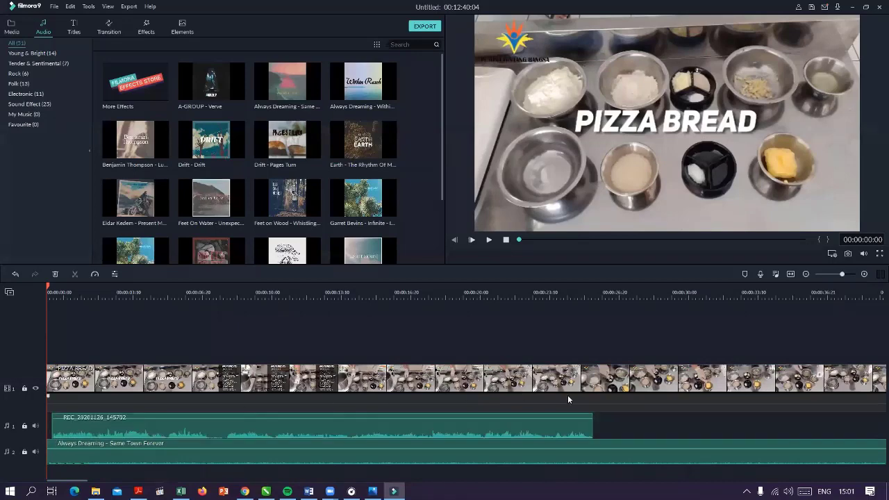
{"action": "left_click", "coordinate": [25, 427]}
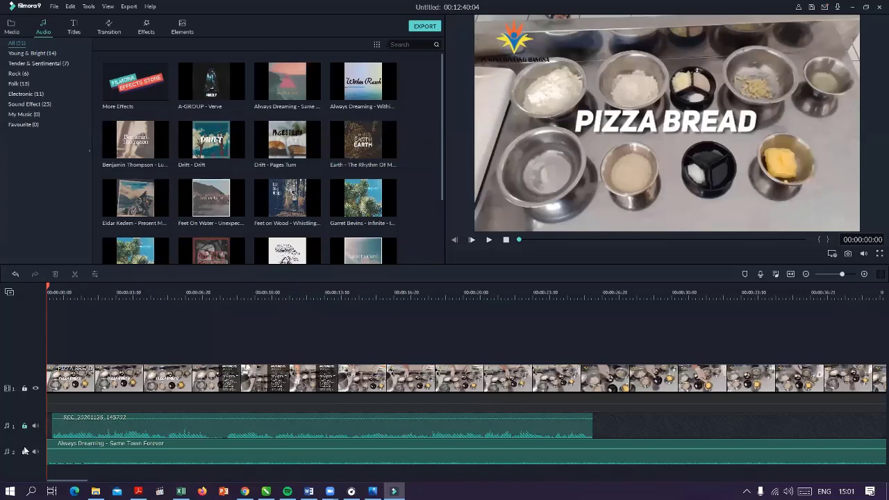
{"action": "left_click", "coordinate": [24, 451]}
{"action": "left_click", "coordinate": [218, 427]}
{"action": "left_click_drag", "start_coordinate": [232, 434], "coordinate": [245, 434]}
{"action": "left_click", "coordinate": [24, 429]}
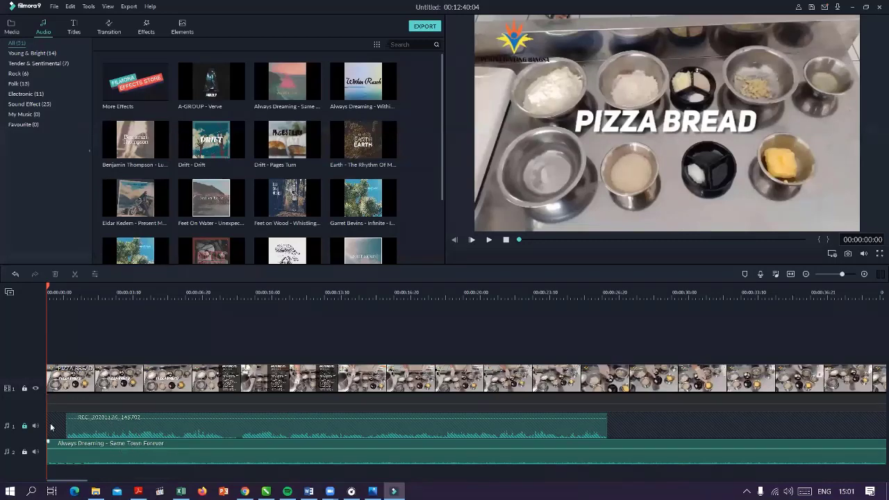
{"action": "left_click", "coordinate": [25, 426]}
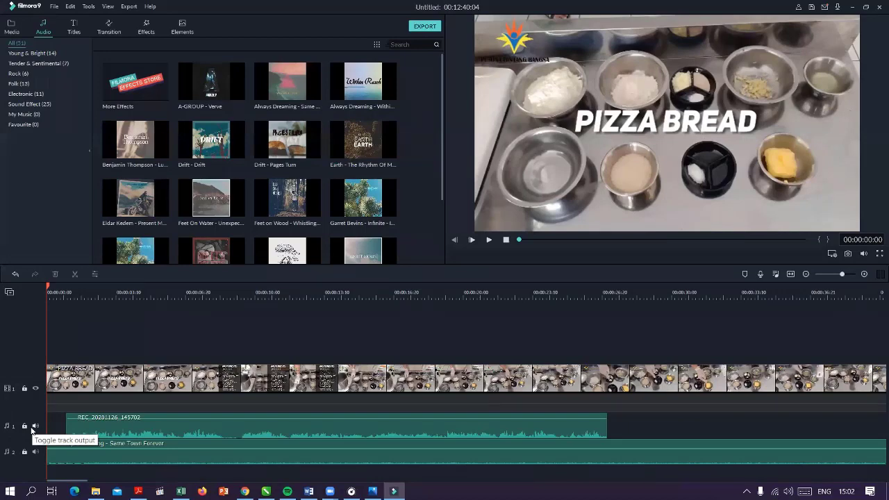
{"action": "left_click", "coordinate": [148, 381]}
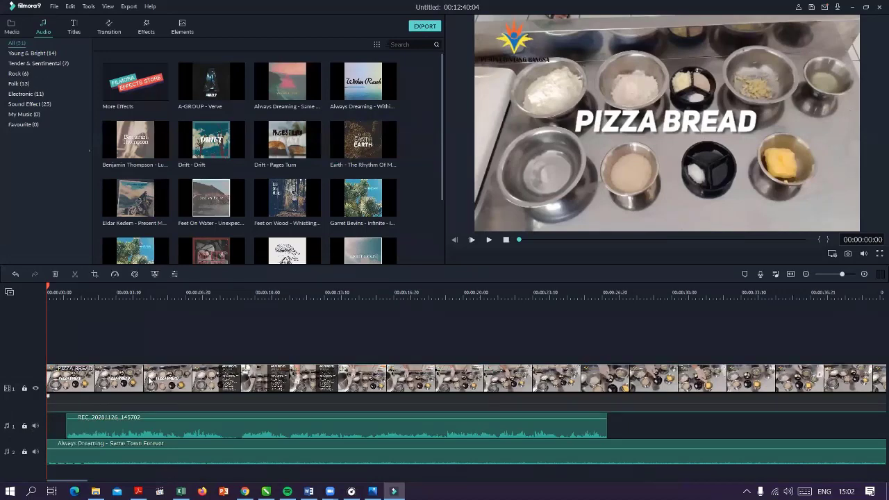
{"action": "left_click", "coordinate": [66, 431]}
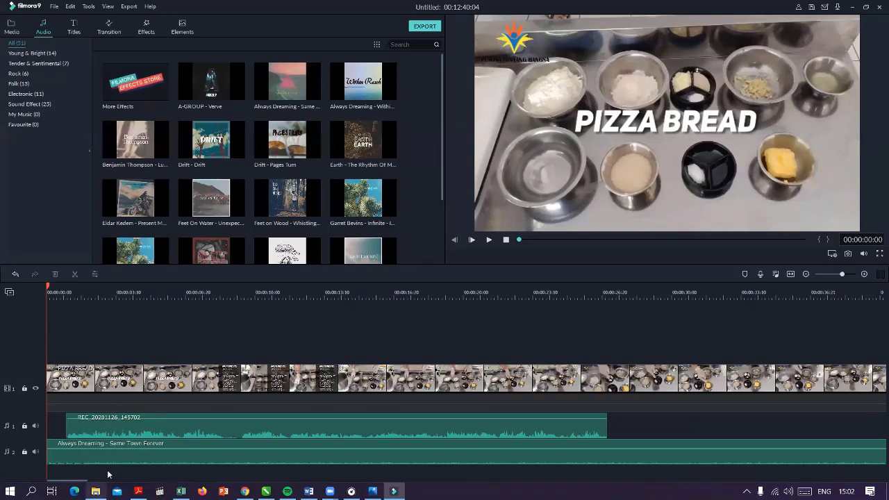
{"action": "left_click", "coordinate": [98, 436]}
{"action": "left_click", "coordinate": [98, 450]}
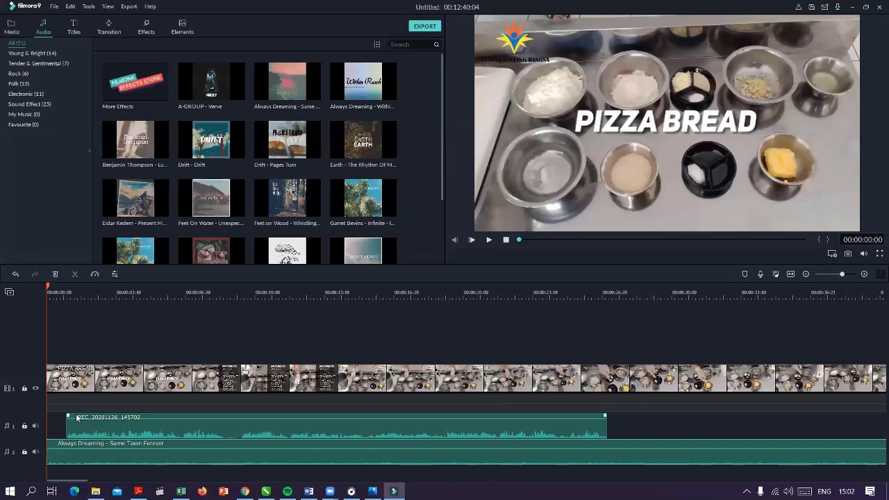
{"action": "left_click", "coordinate": [664, 437]}
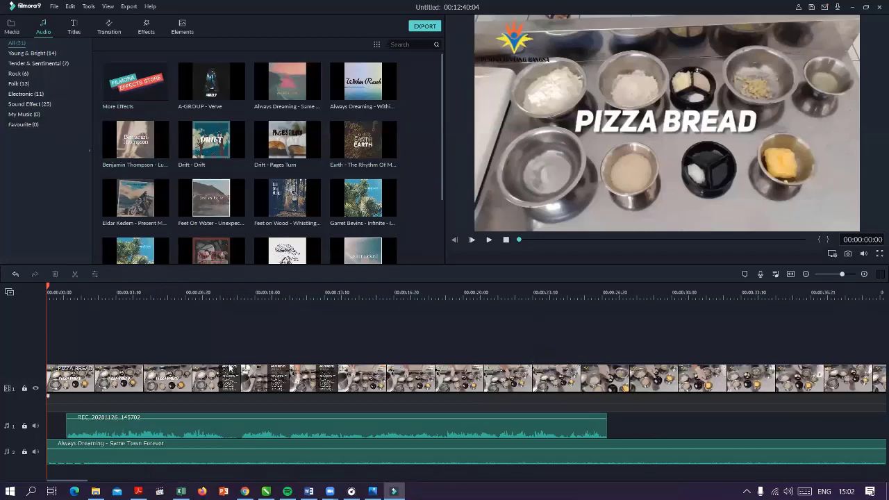
Add the Credit 5 title above the start of the PIZZA BREAD clip, and delete its extra copy
{"action": "left_click", "coordinate": [73, 29]}
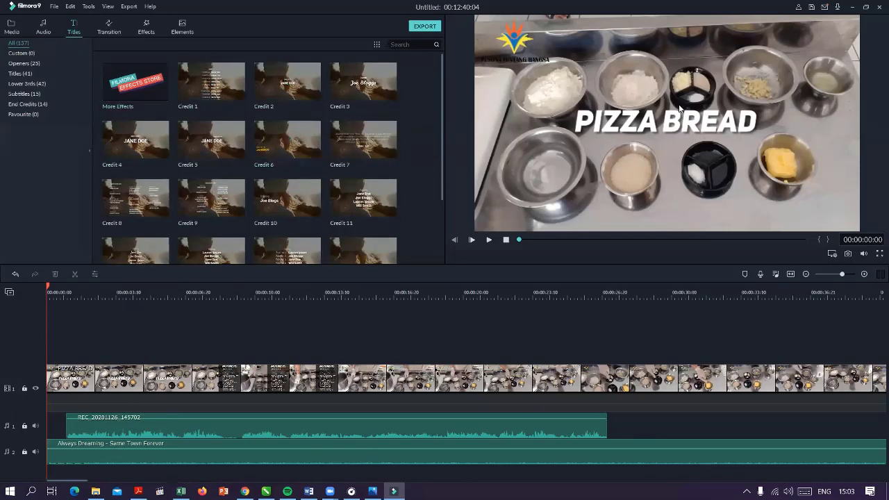
{"action": "double_click", "coordinate": [213, 141]}
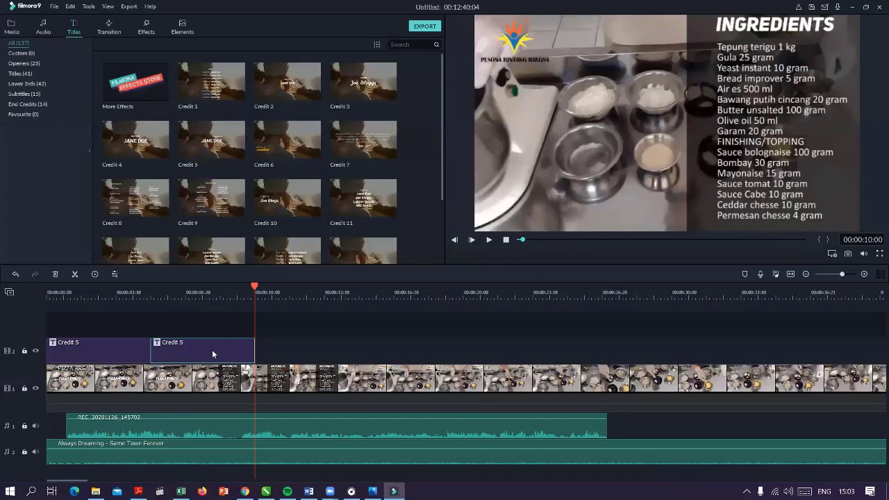
{"action": "key", "text": "Delete"}
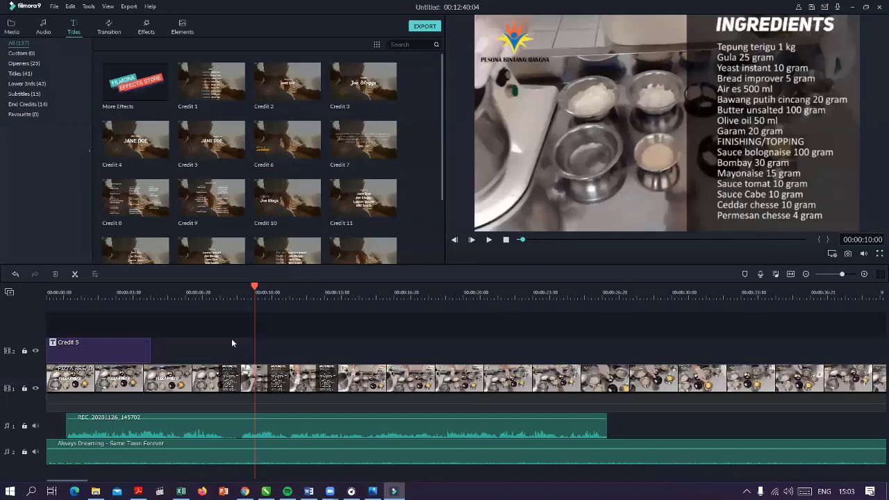
Open the Credit 5 title for editing and, at 00:00:02:14, move its text block below the PIZZA BREAD heading
{"action": "double_click", "coordinate": [128, 349]}
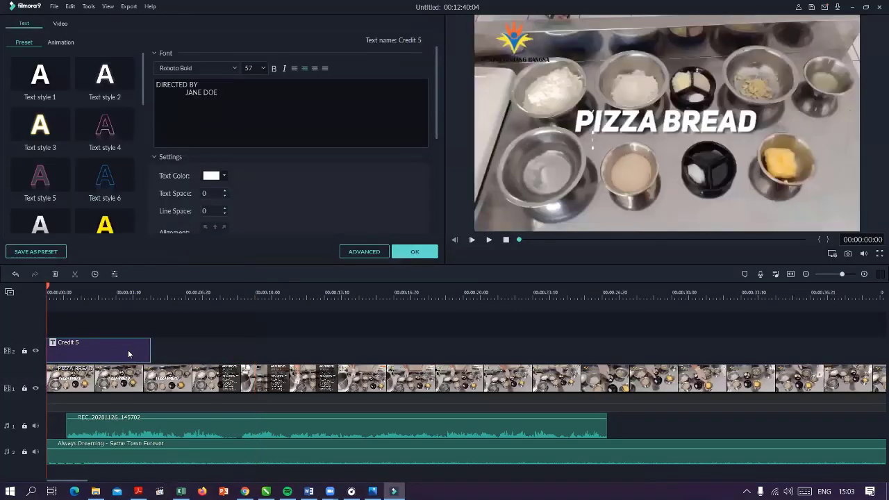
{"action": "left_click", "coordinate": [172, 84]}
{"action": "left_click", "coordinate": [193, 93]}
{"action": "left_click_drag", "start_coordinate": [48, 287], "coordinate": [97, 291]}
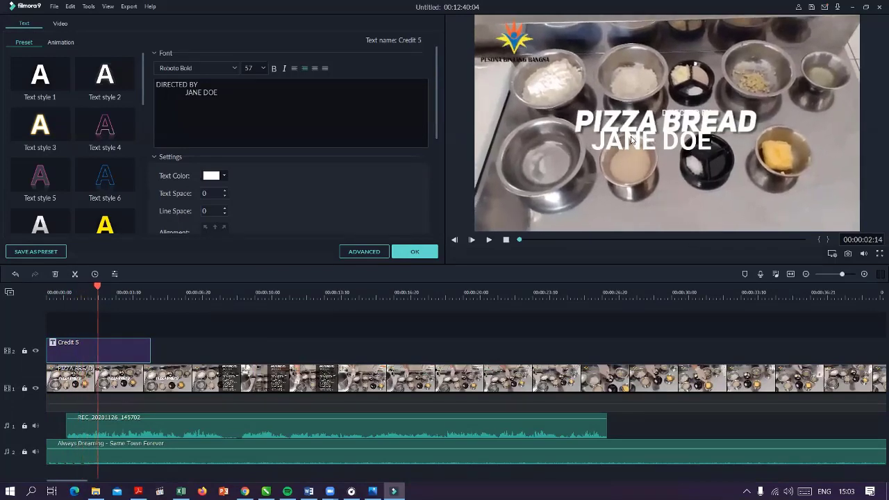
{"action": "left_click", "coordinate": [627, 139]}
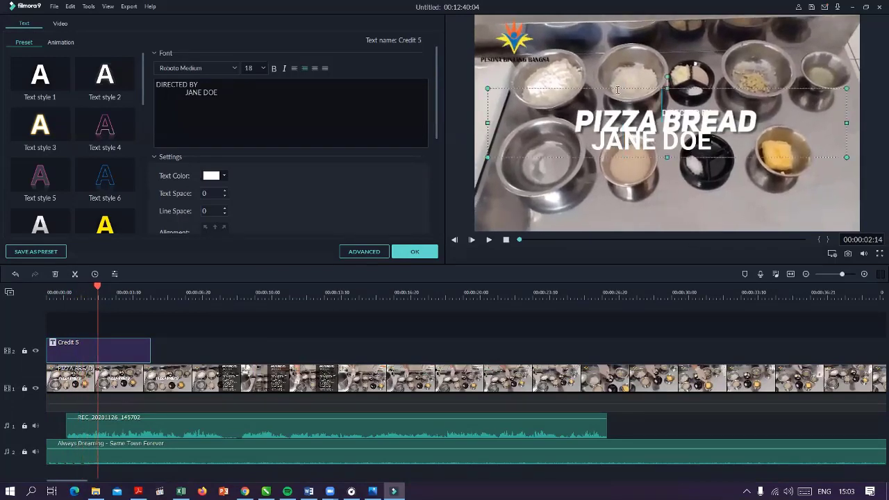
{"action": "left_click_drag", "start_coordinate": [609, 87], "coordinate": [611, 141]}
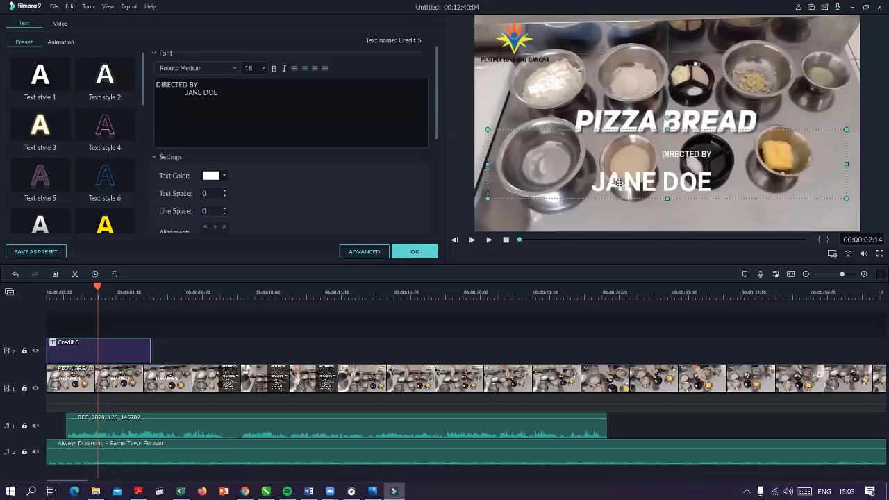
In the Credit 5 title, replace the middle letters of the name line under DIRECTED BY with "XAXDAds" and apply the edit
{"action": "left_click", "coordinate": [616, 182]}
{"action": "left_click_drag", "start_coordinate": [601, 182], "coordinate": [672, 186]}
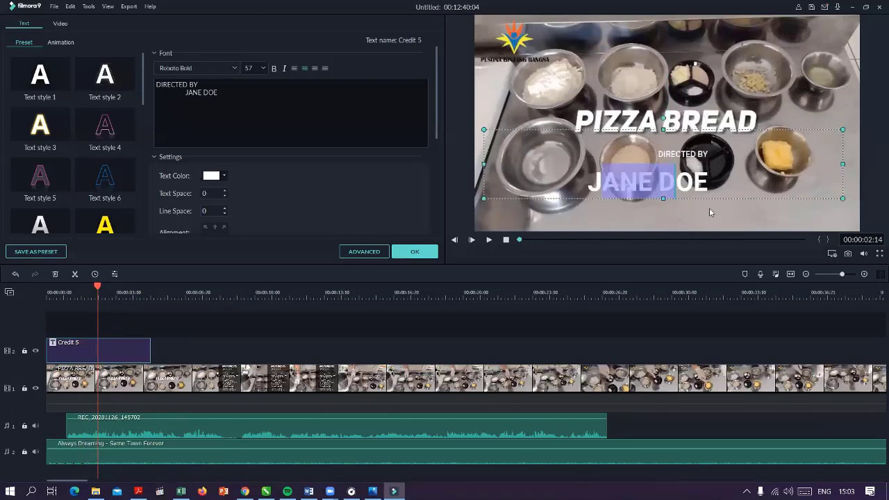
{"action": "type", "text": "XAXDAds"}
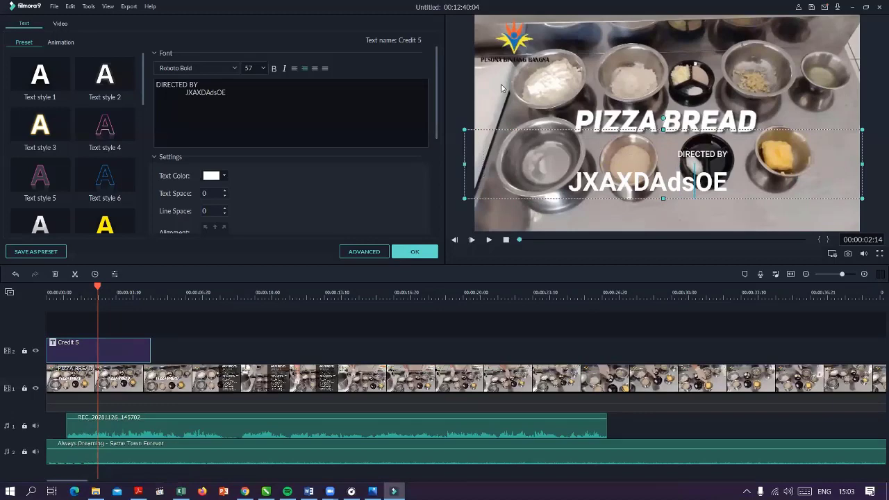
{"action": "left_click", "coordinate": [435, 252]}
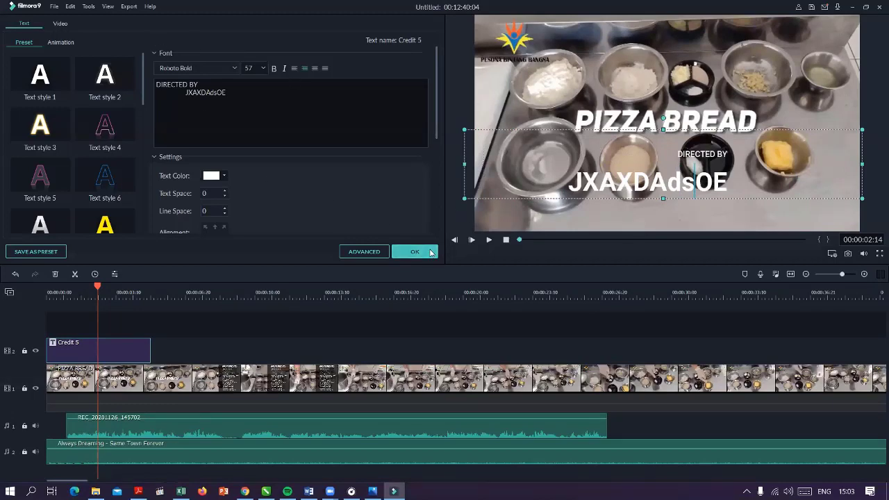
Look through the available transitions, effects and elements in the media library
{"action": "left_click", "coordinate": [109, 31]}
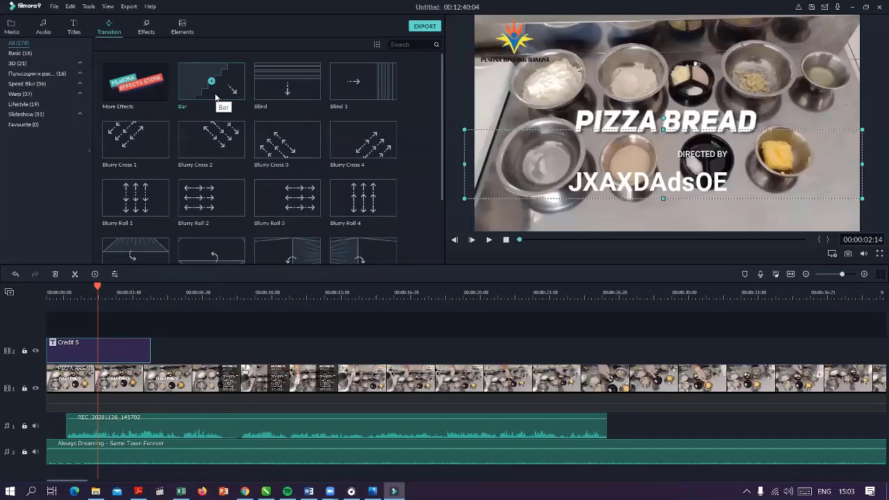
{"action": "left_click", "coordinate": [147, 31]}
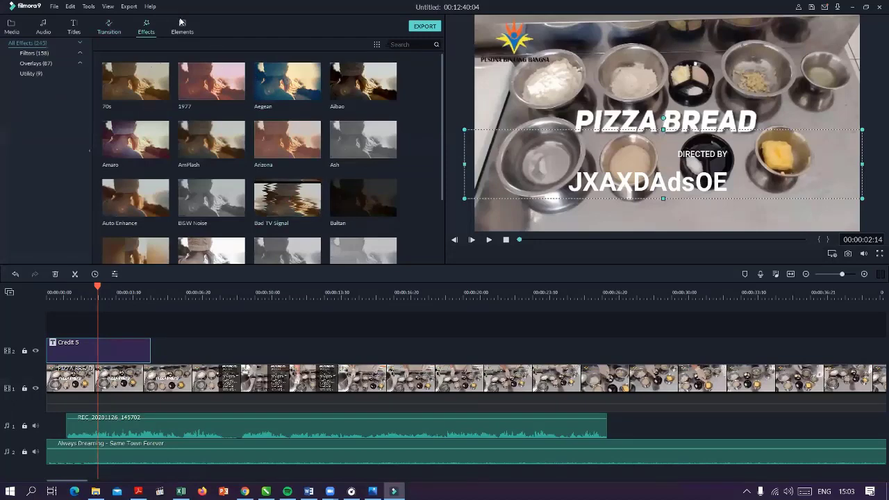
{"action": "left_click", "coordinate": [181, 26]}
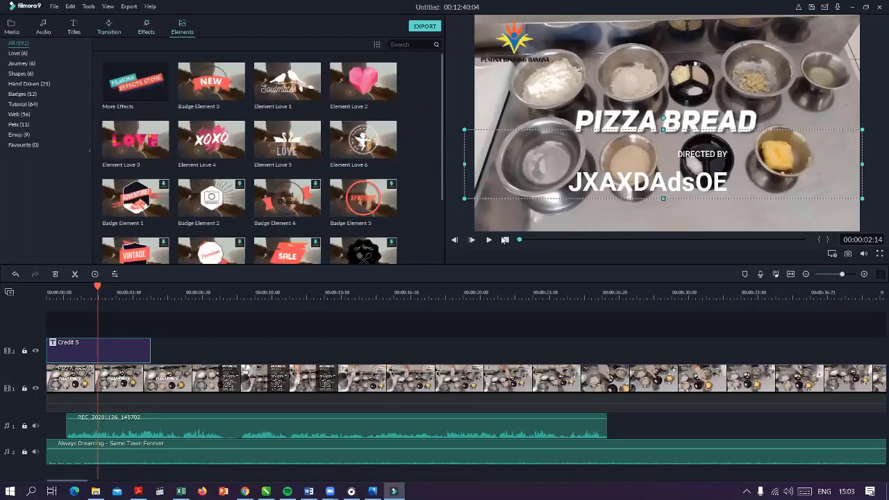